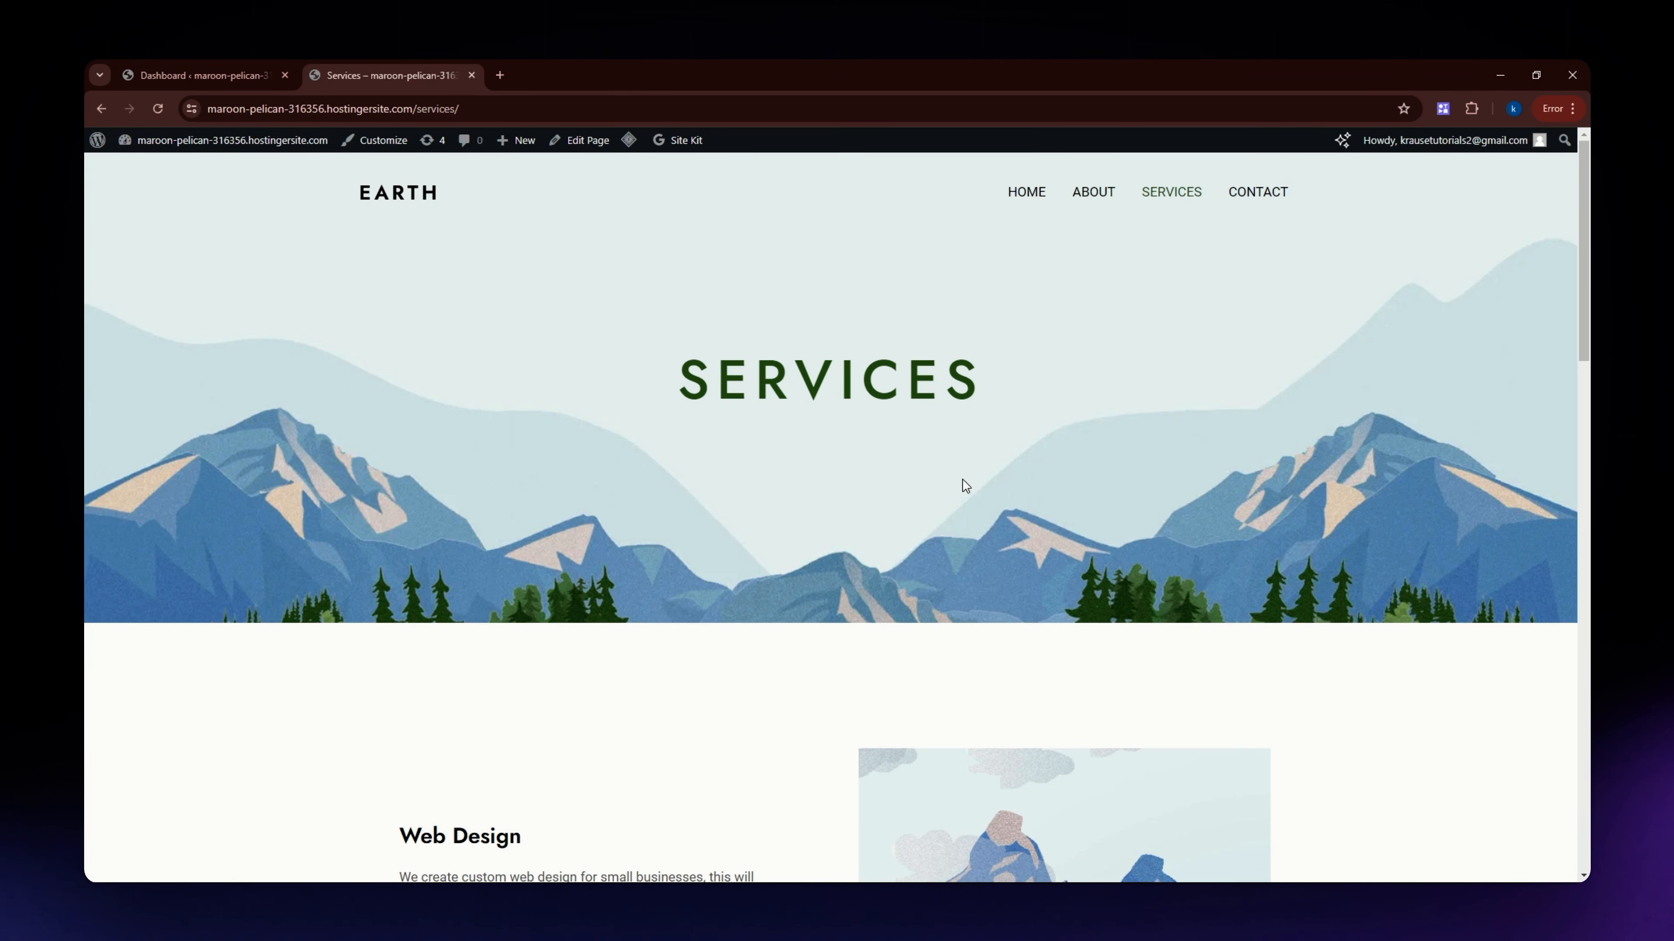
Open the Services page for editing from the WordPress dashboard's page list and dismiss the autosave notice.
click(205, 75)
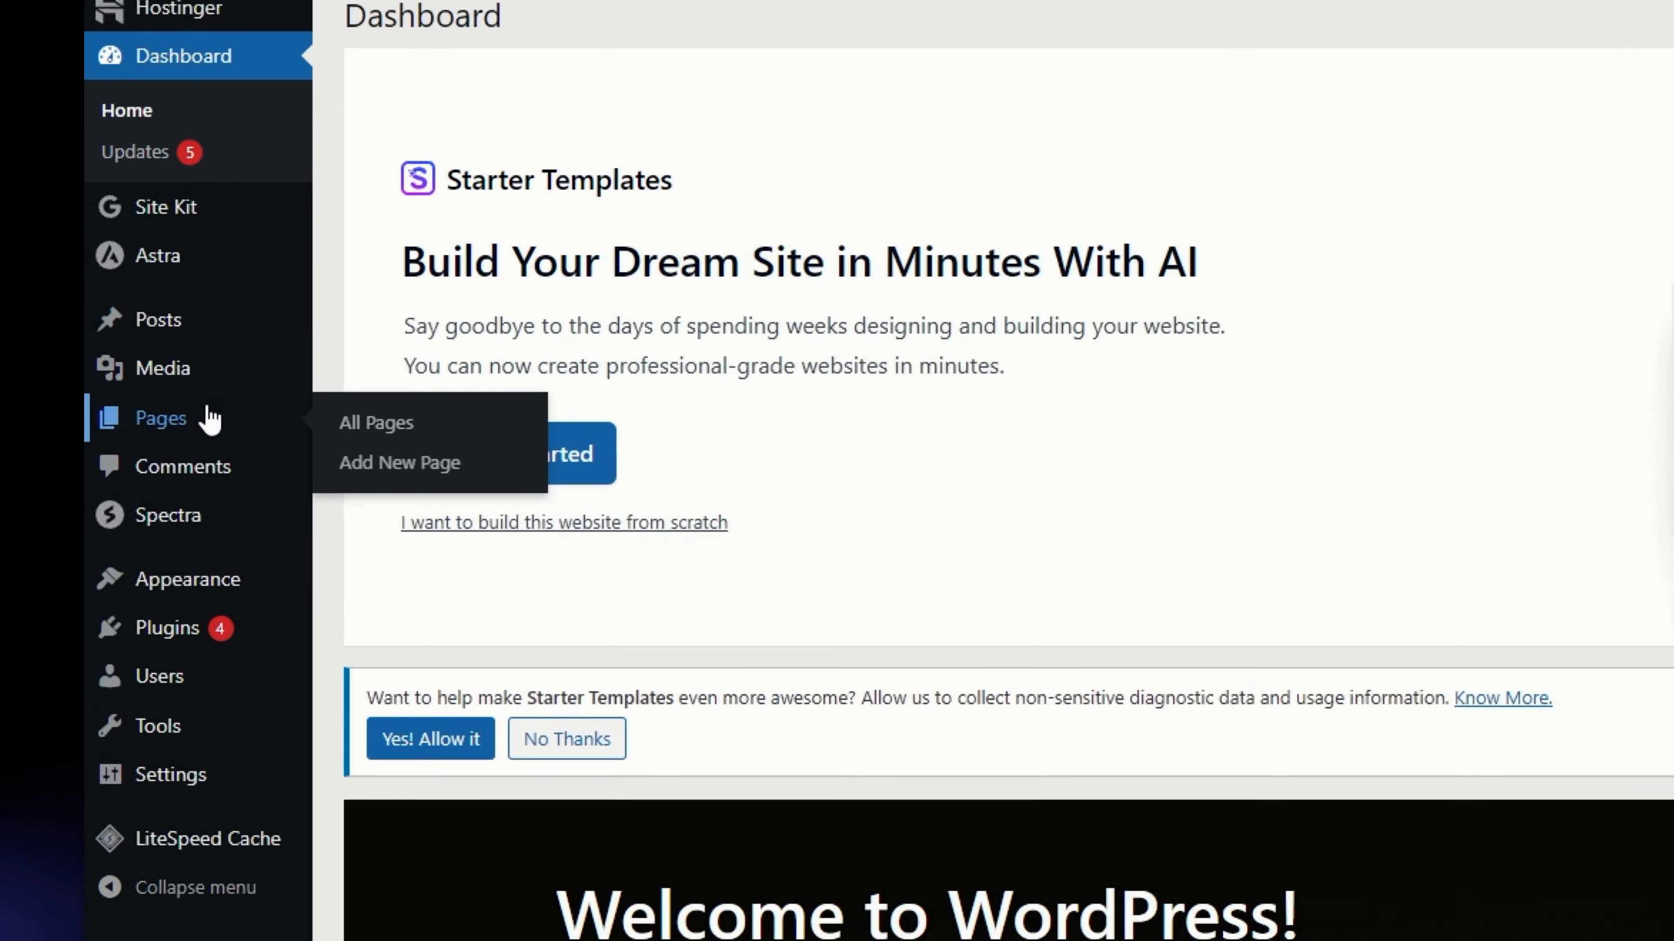
click(199, 429)
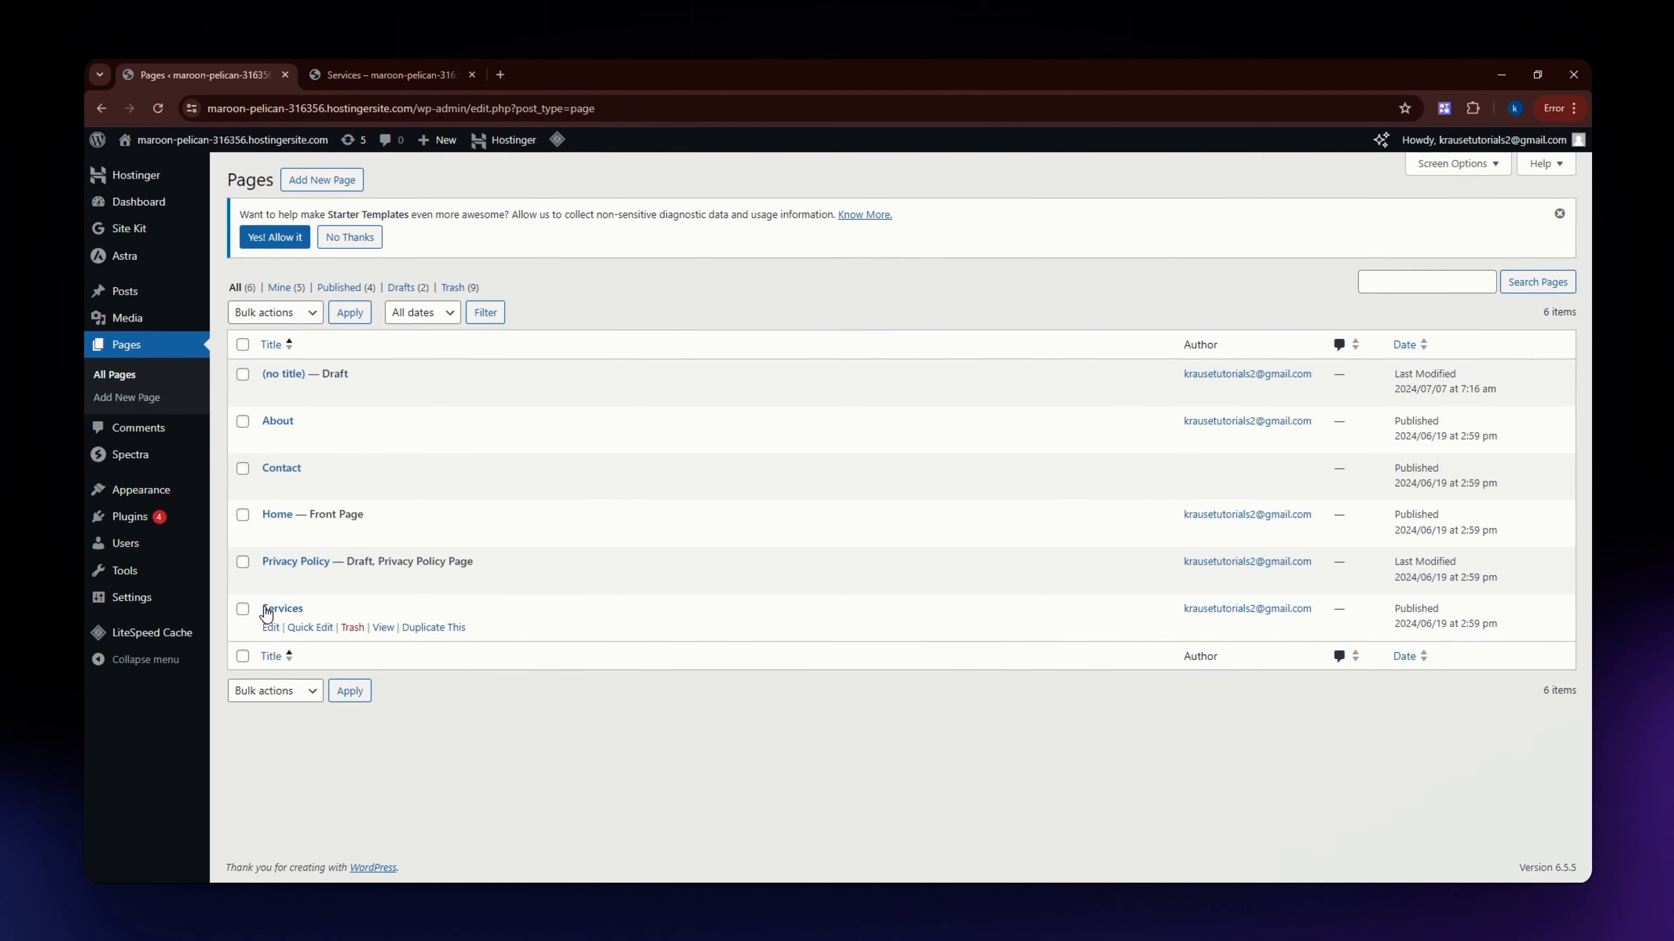
click(276, 610)
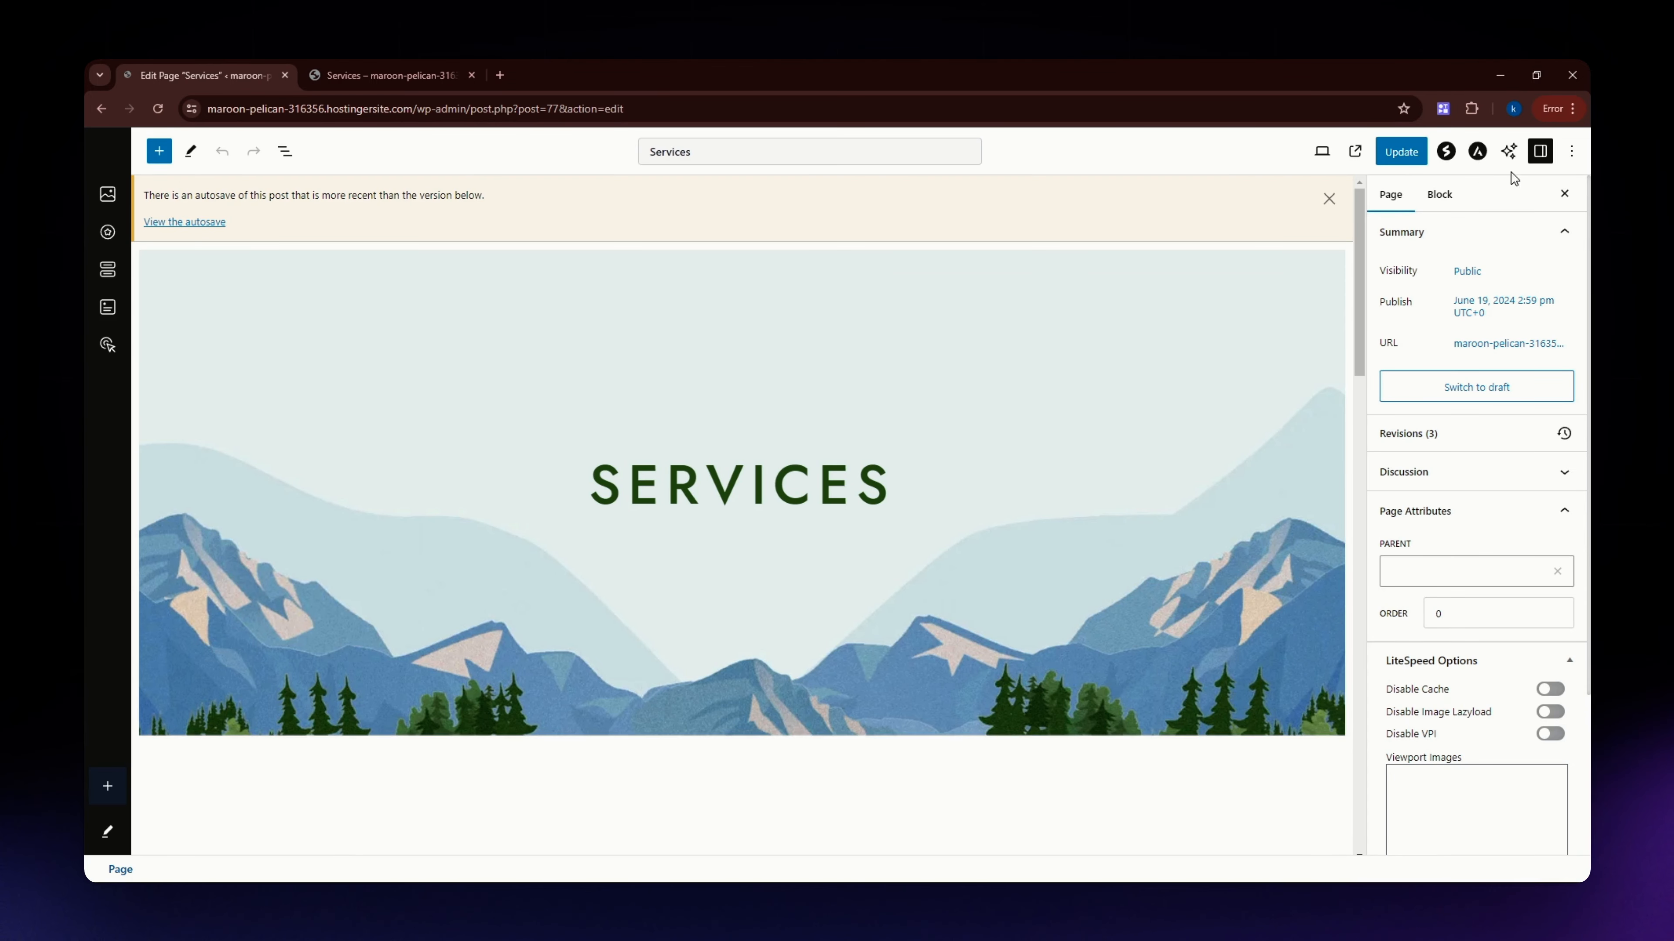
click(1329, 199)
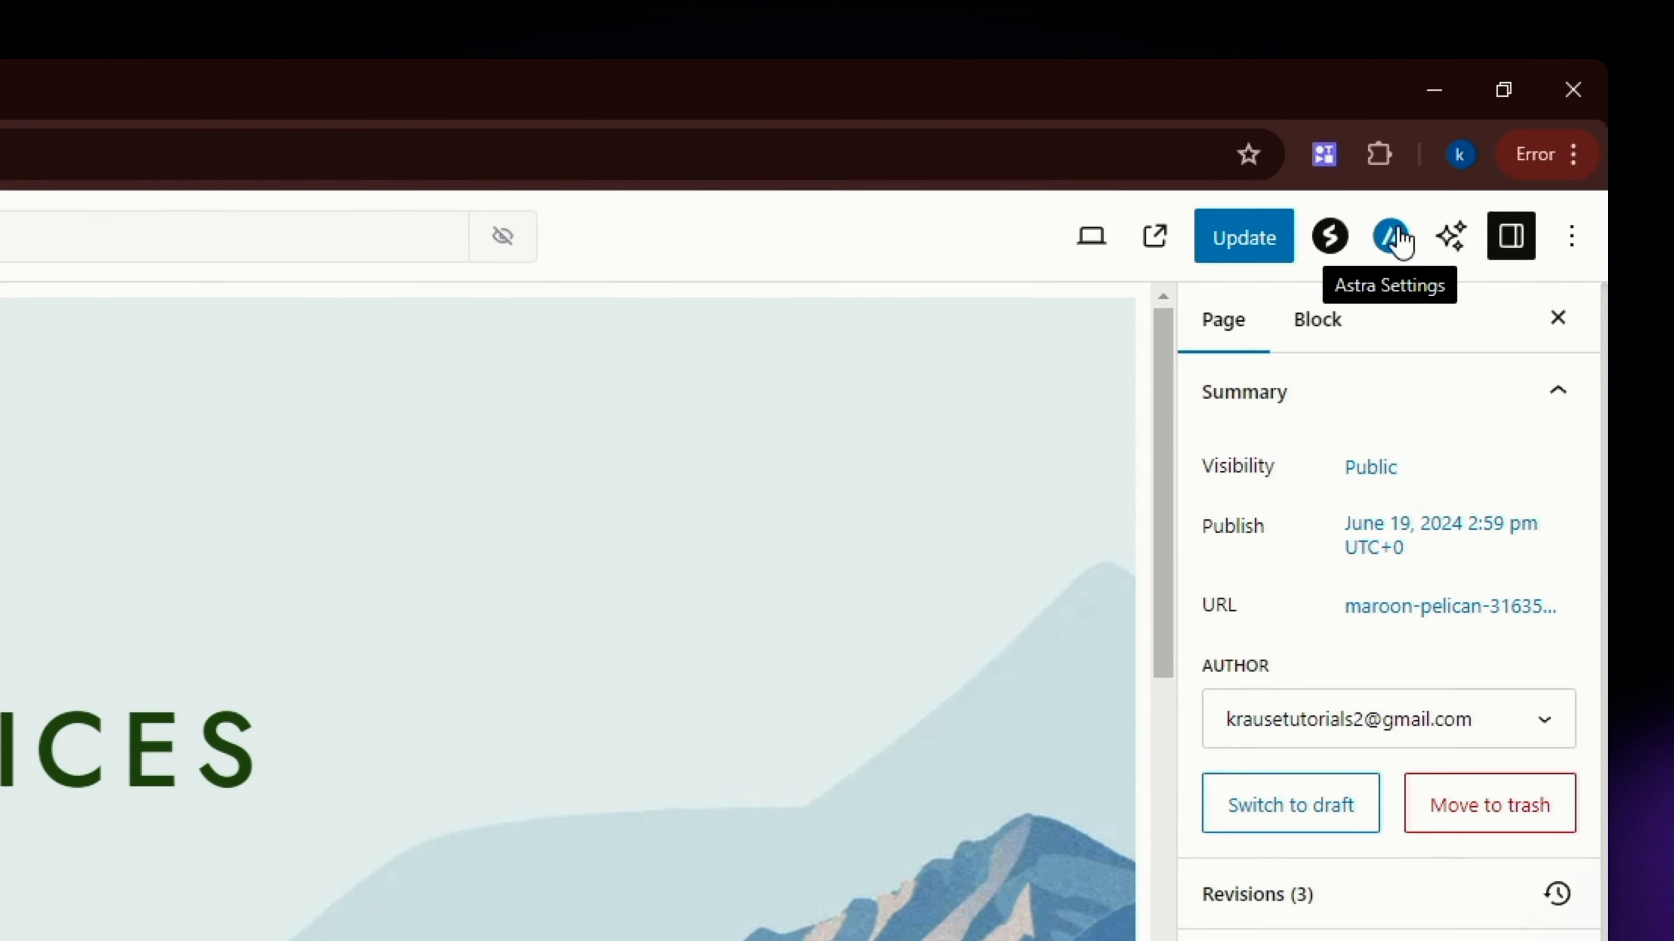
Set the Services page's sidebar layout to Right Sidebar in its Astra settings.
click(1383, 257)
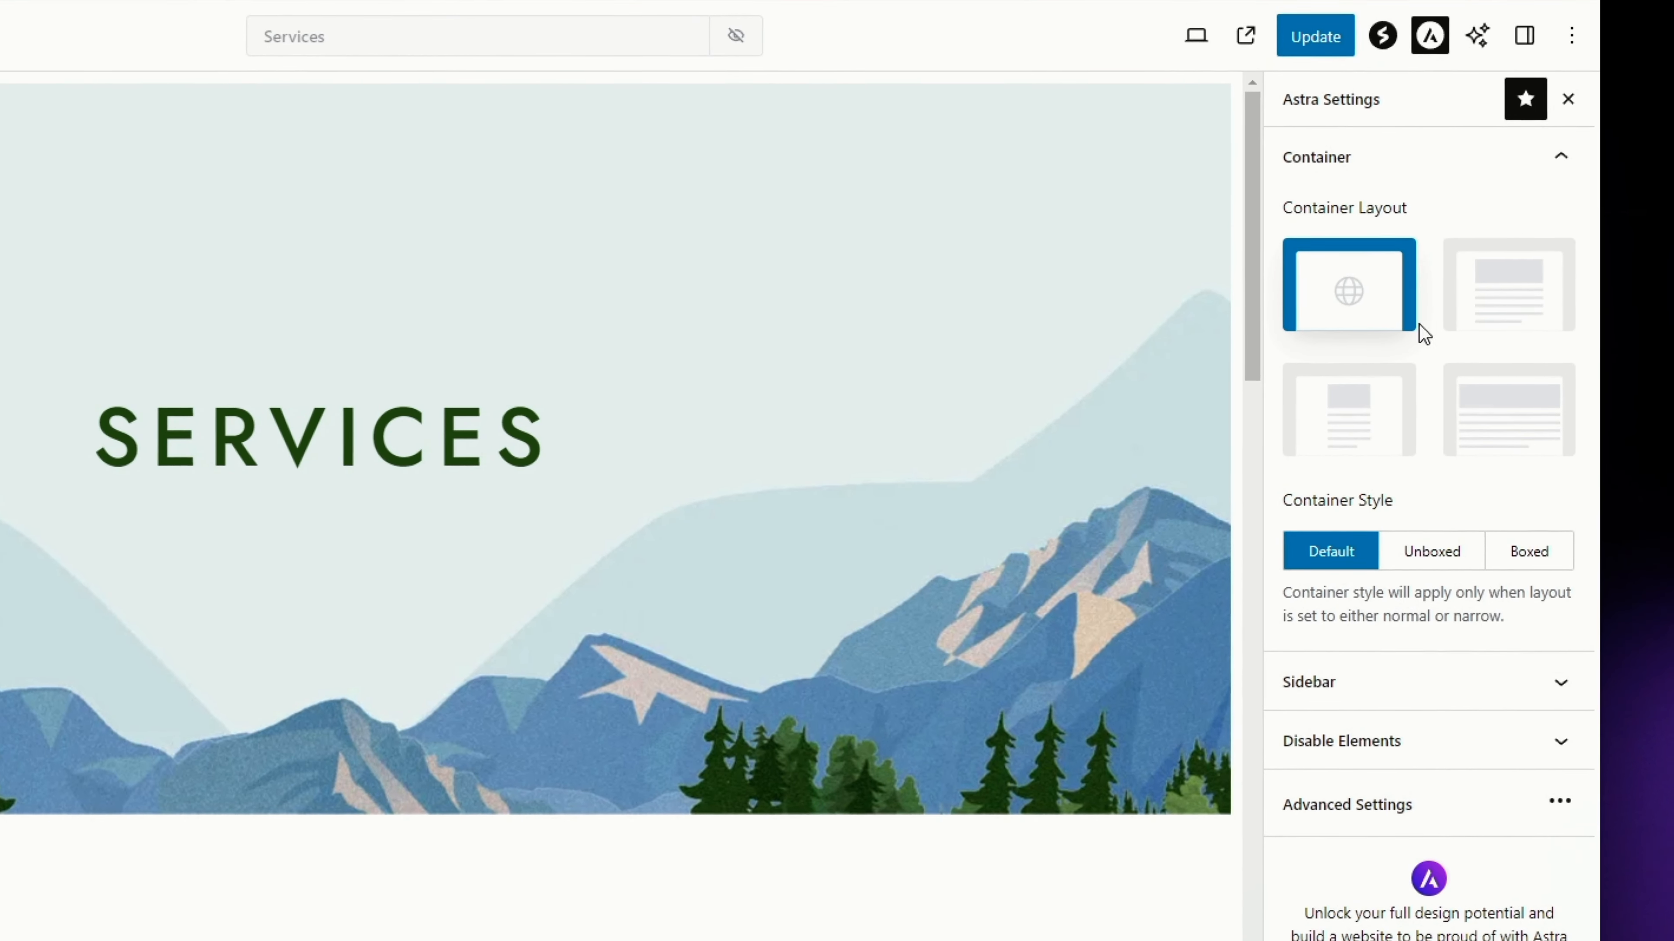
click(1429, 233)
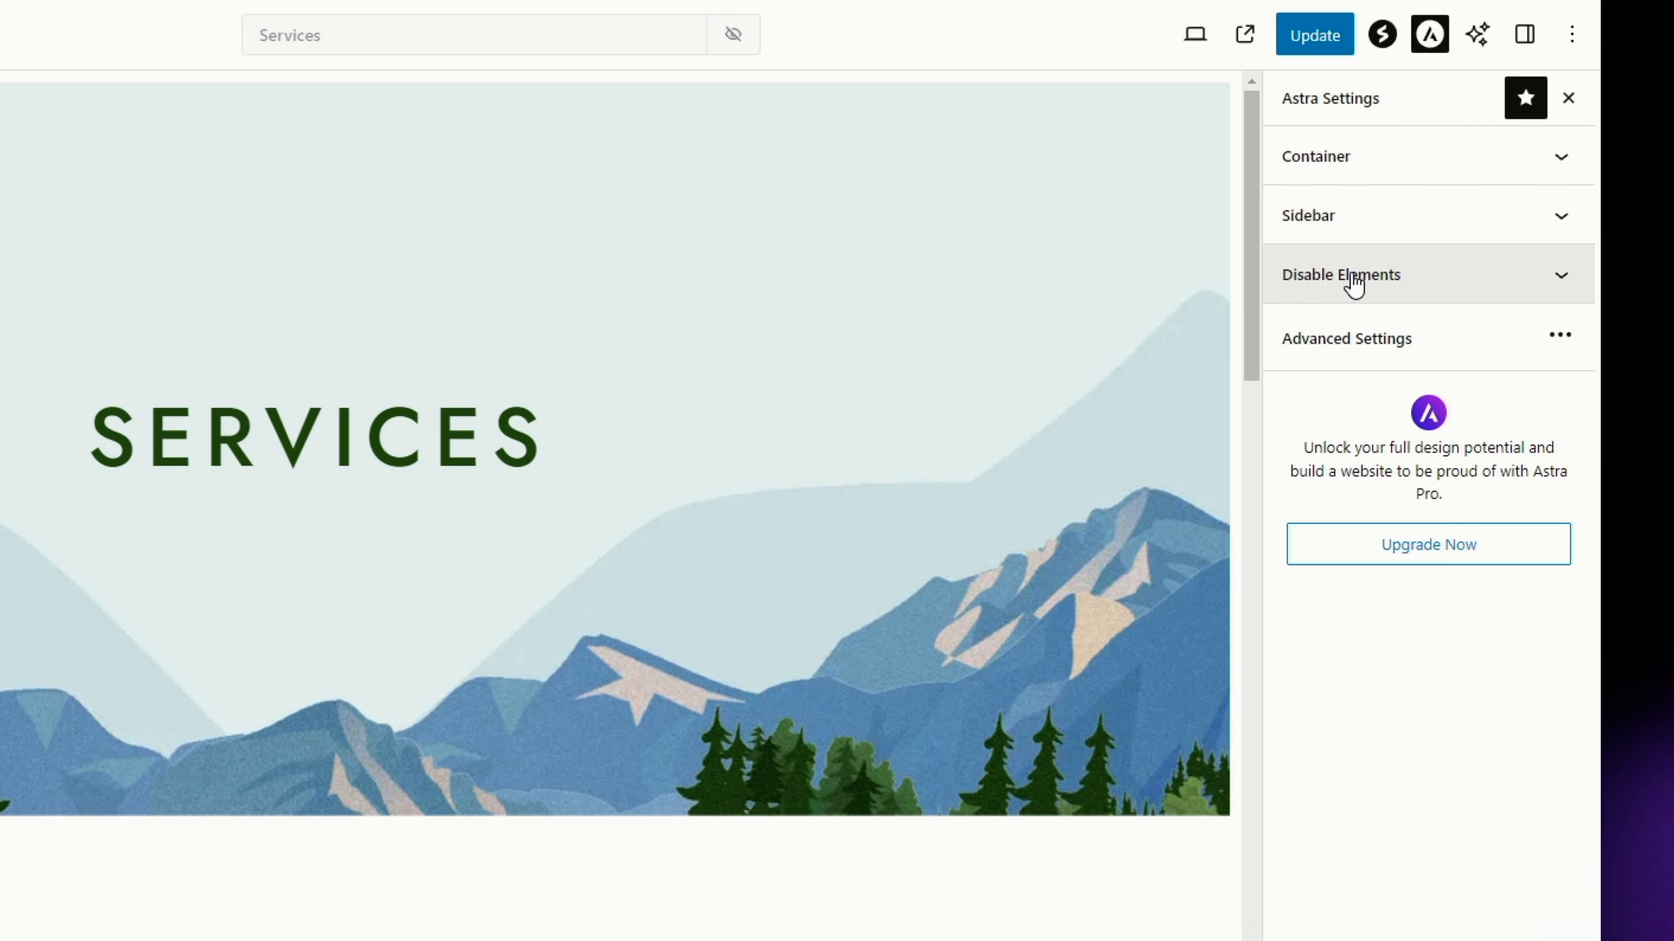
click(1400, 217)
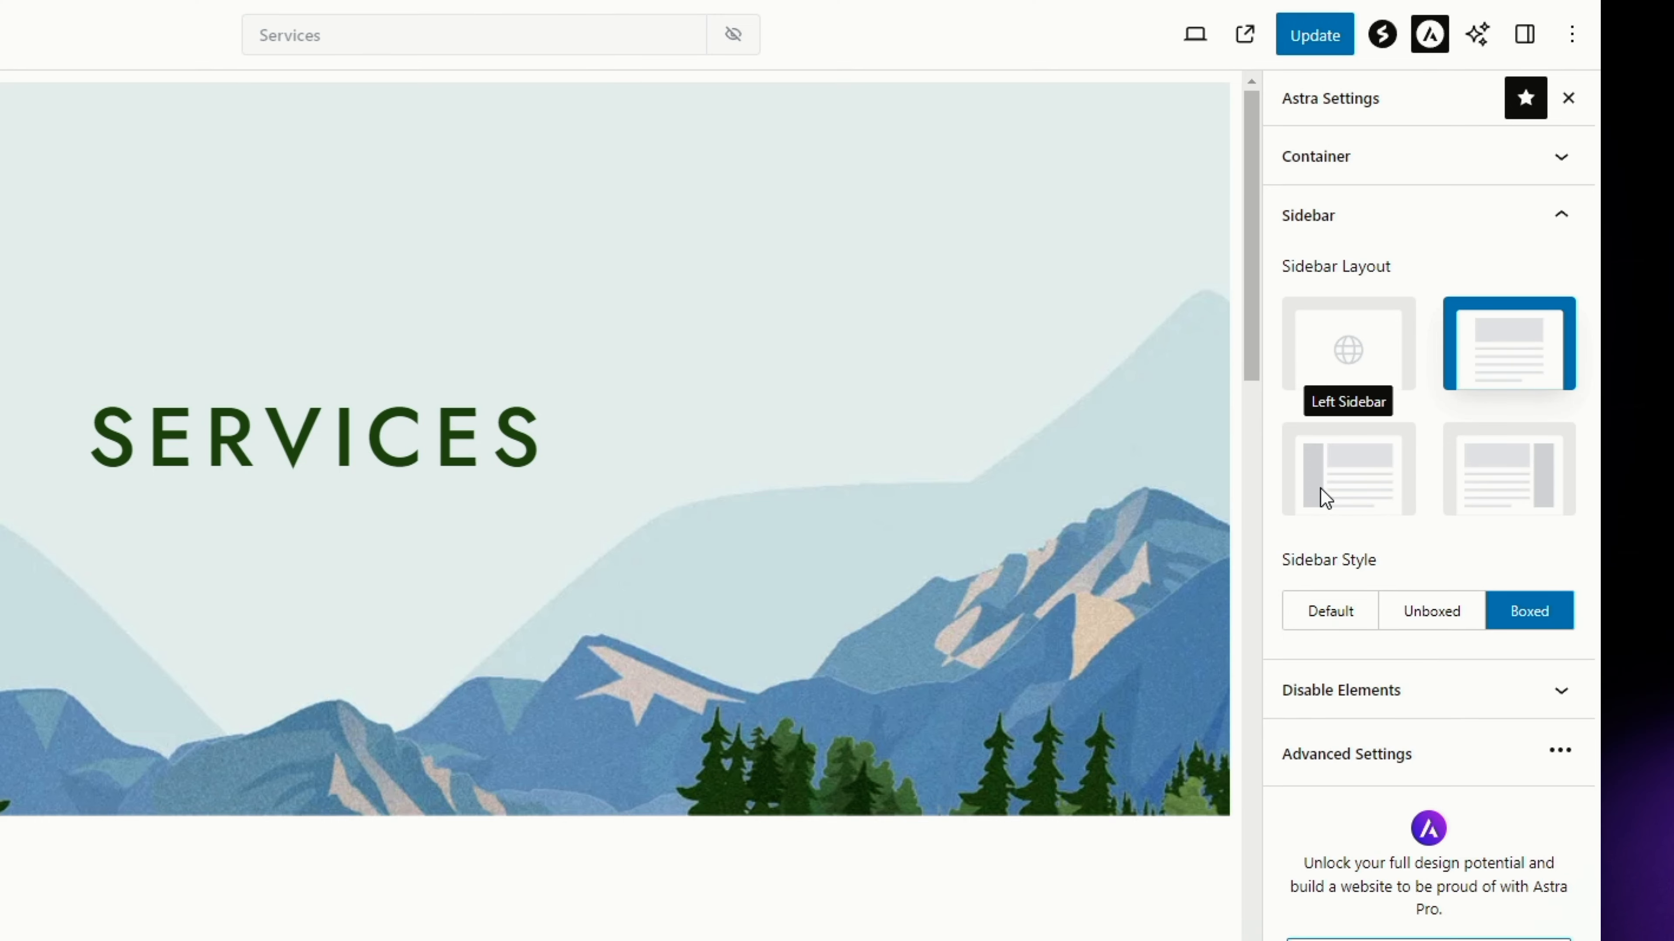
click(1527, 481)
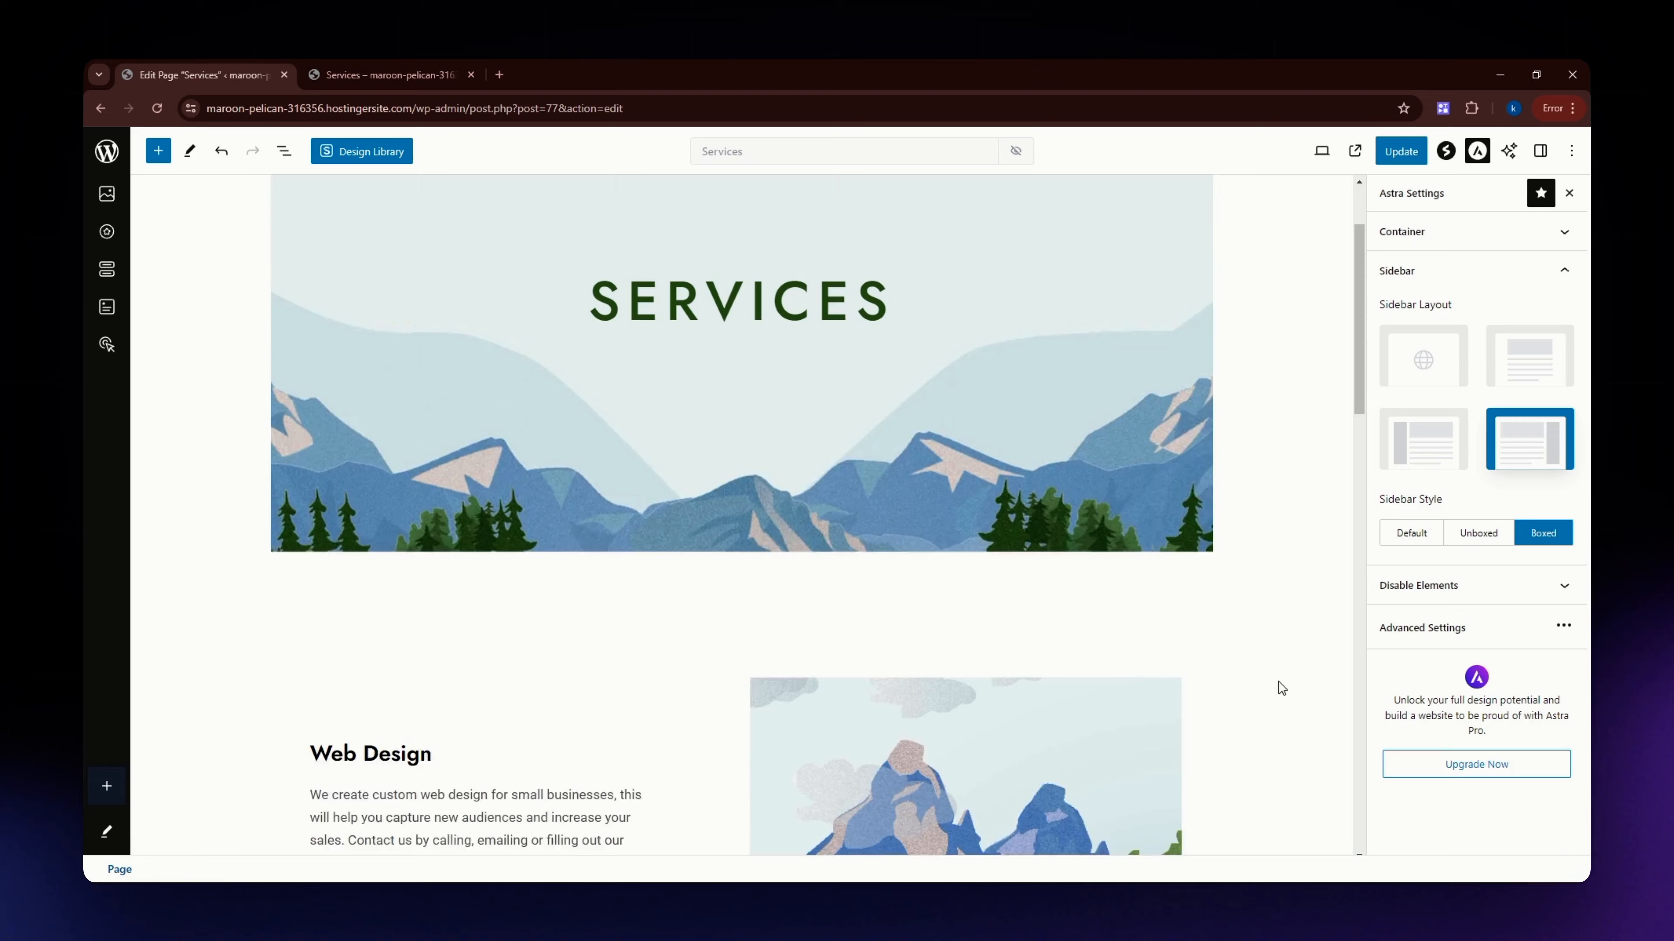
Check the narrowed page content, publish the update to the Services page and view the live page.
scroll(1281, 688, up, 2)
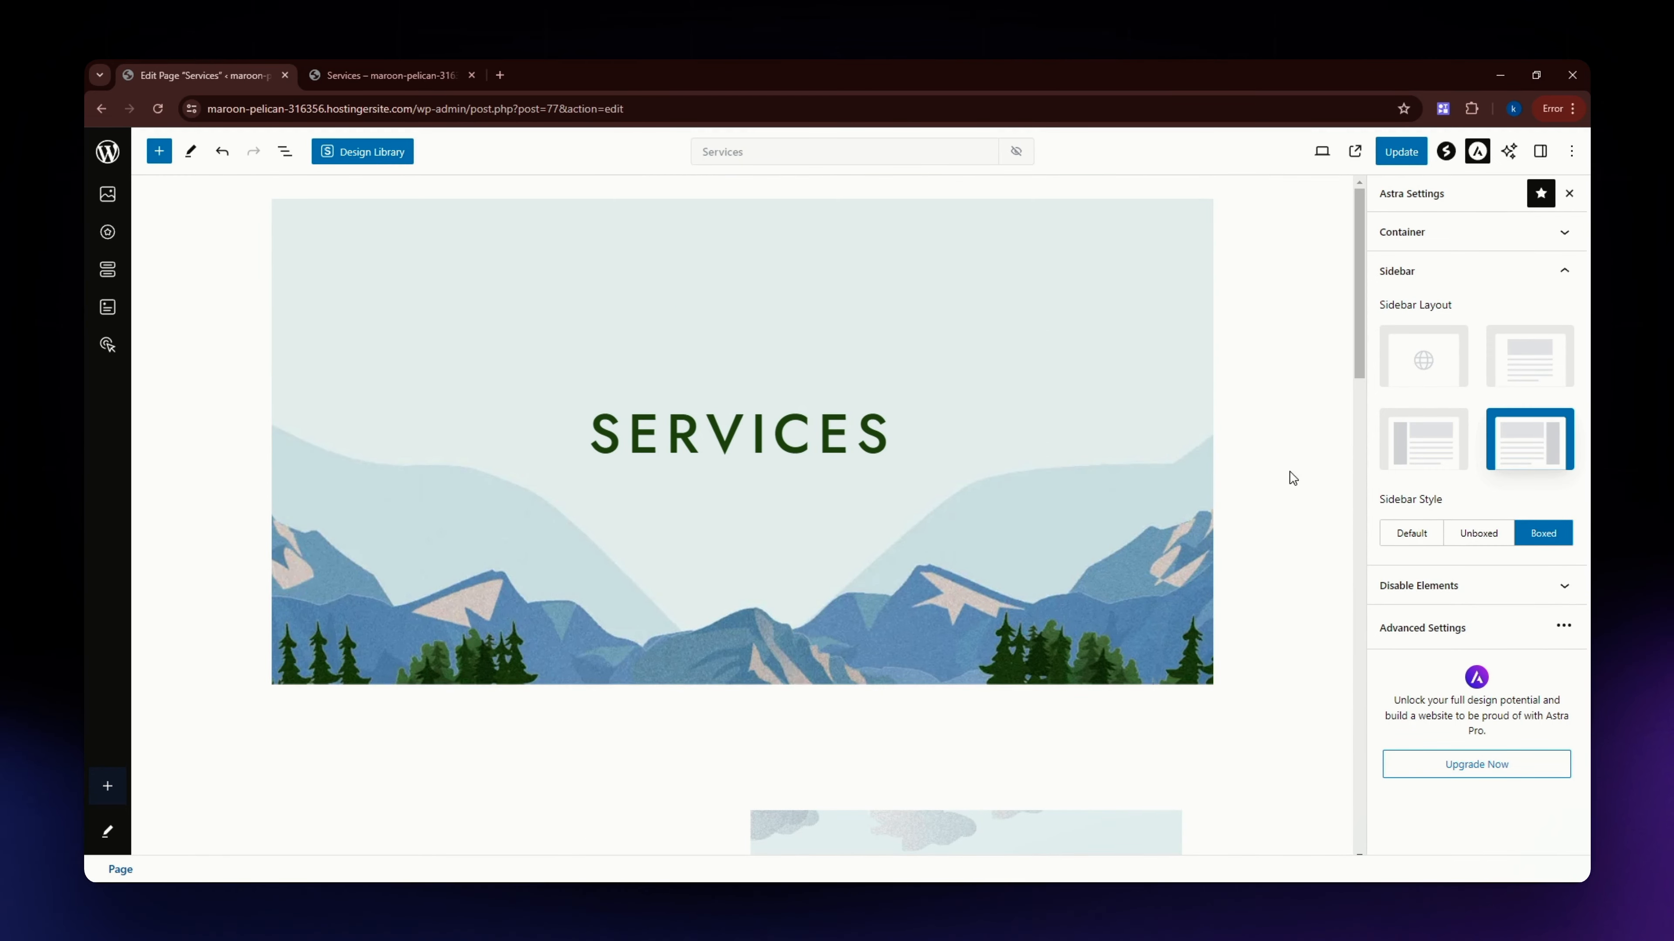
scroll(1284, 472, down, 10)
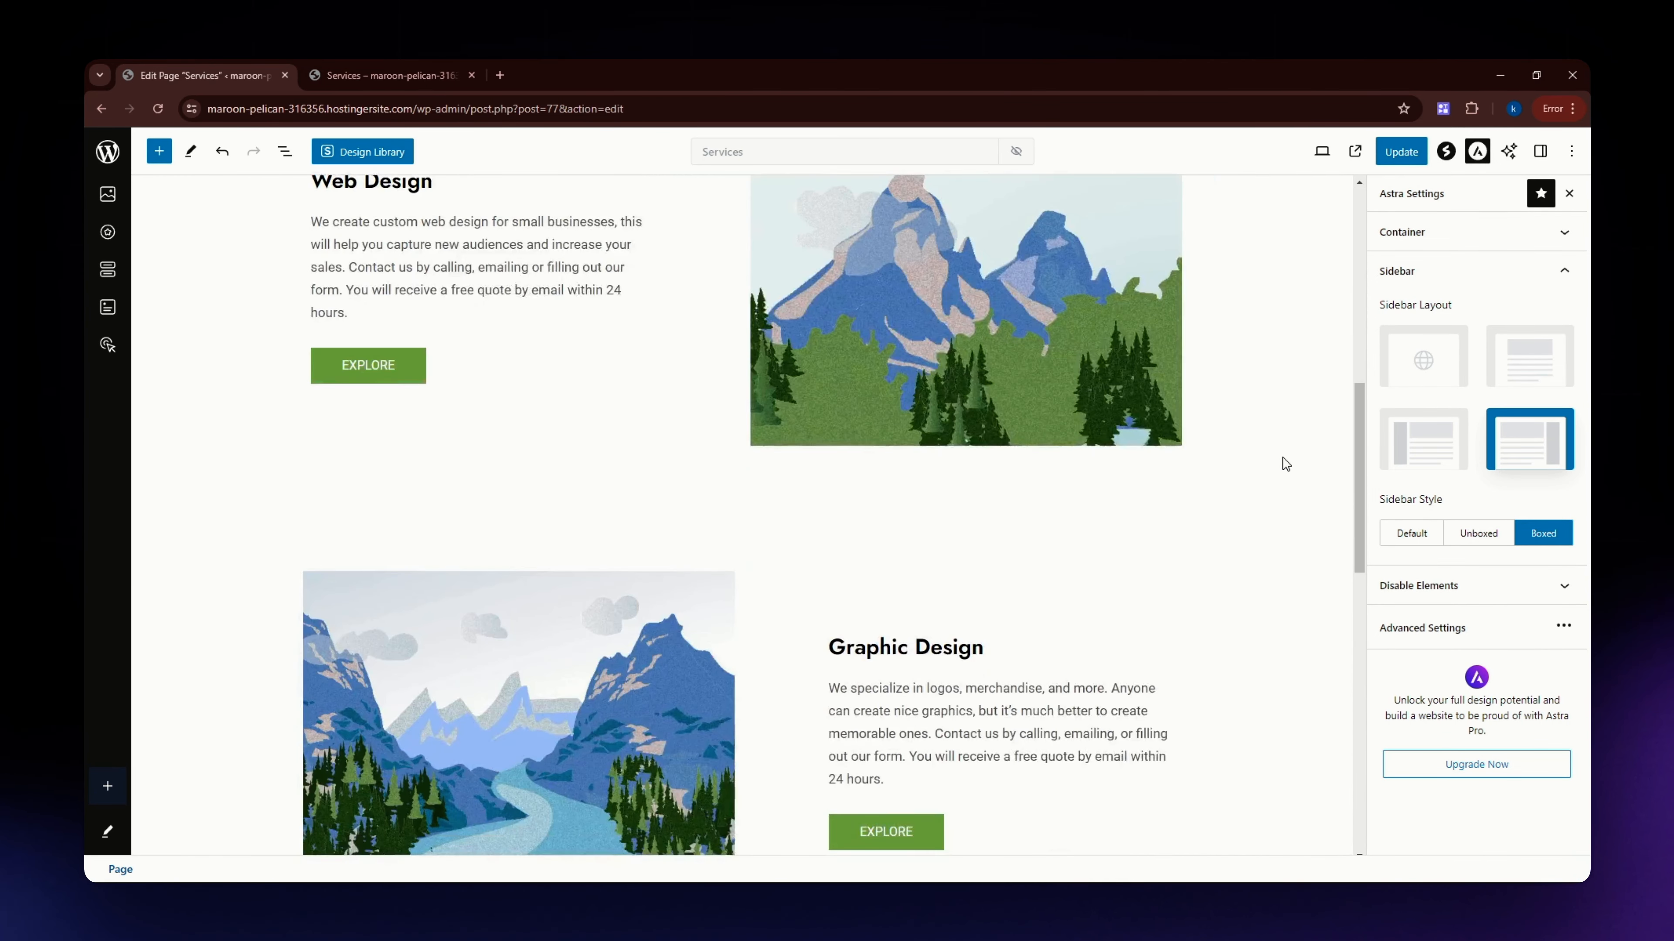
scroll(1283, 462, up, 10)
scroll(1285, 459, down, 6)
scroll(1287, 458, up, 5)
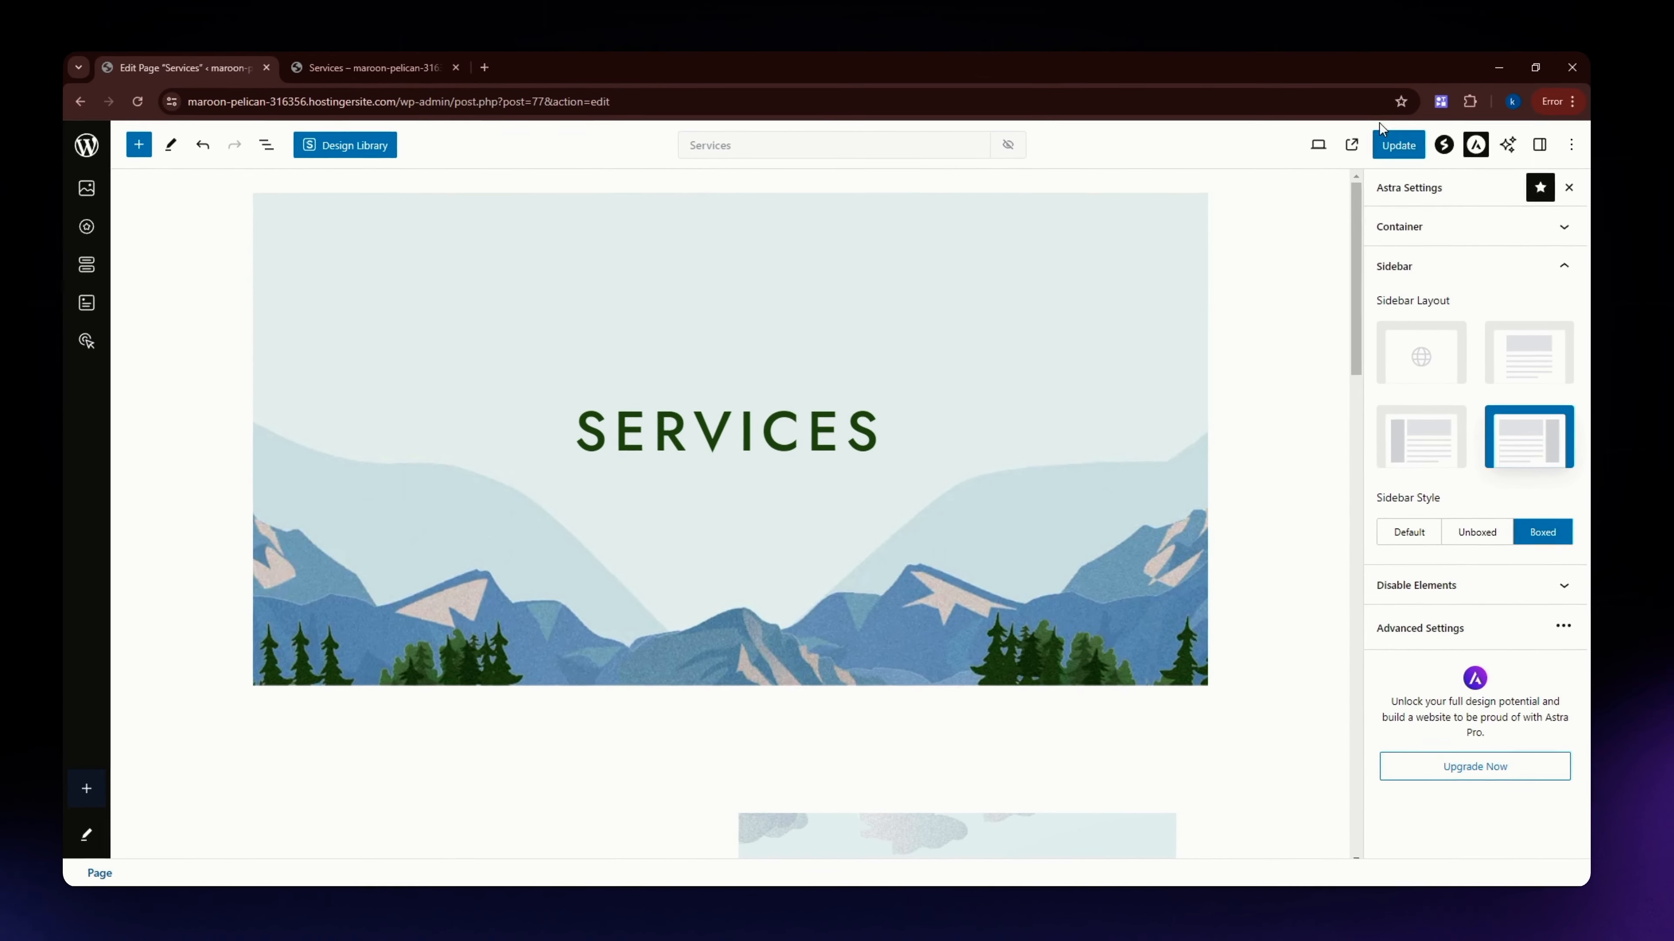
click(1397, 145)
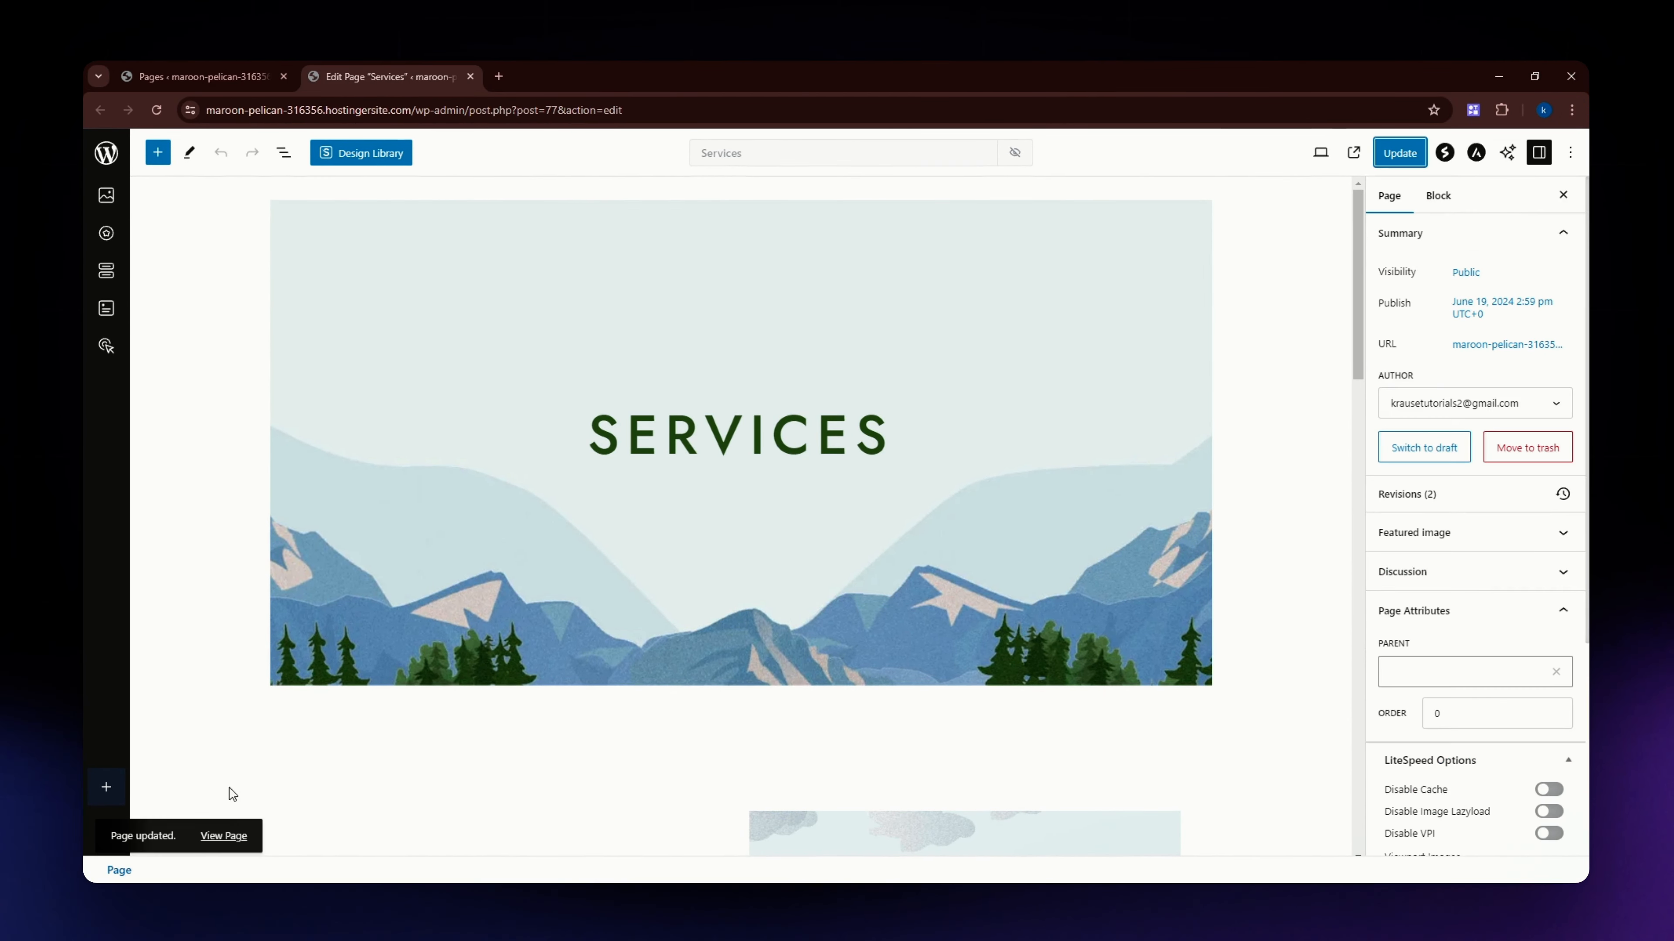
click(224, 836)
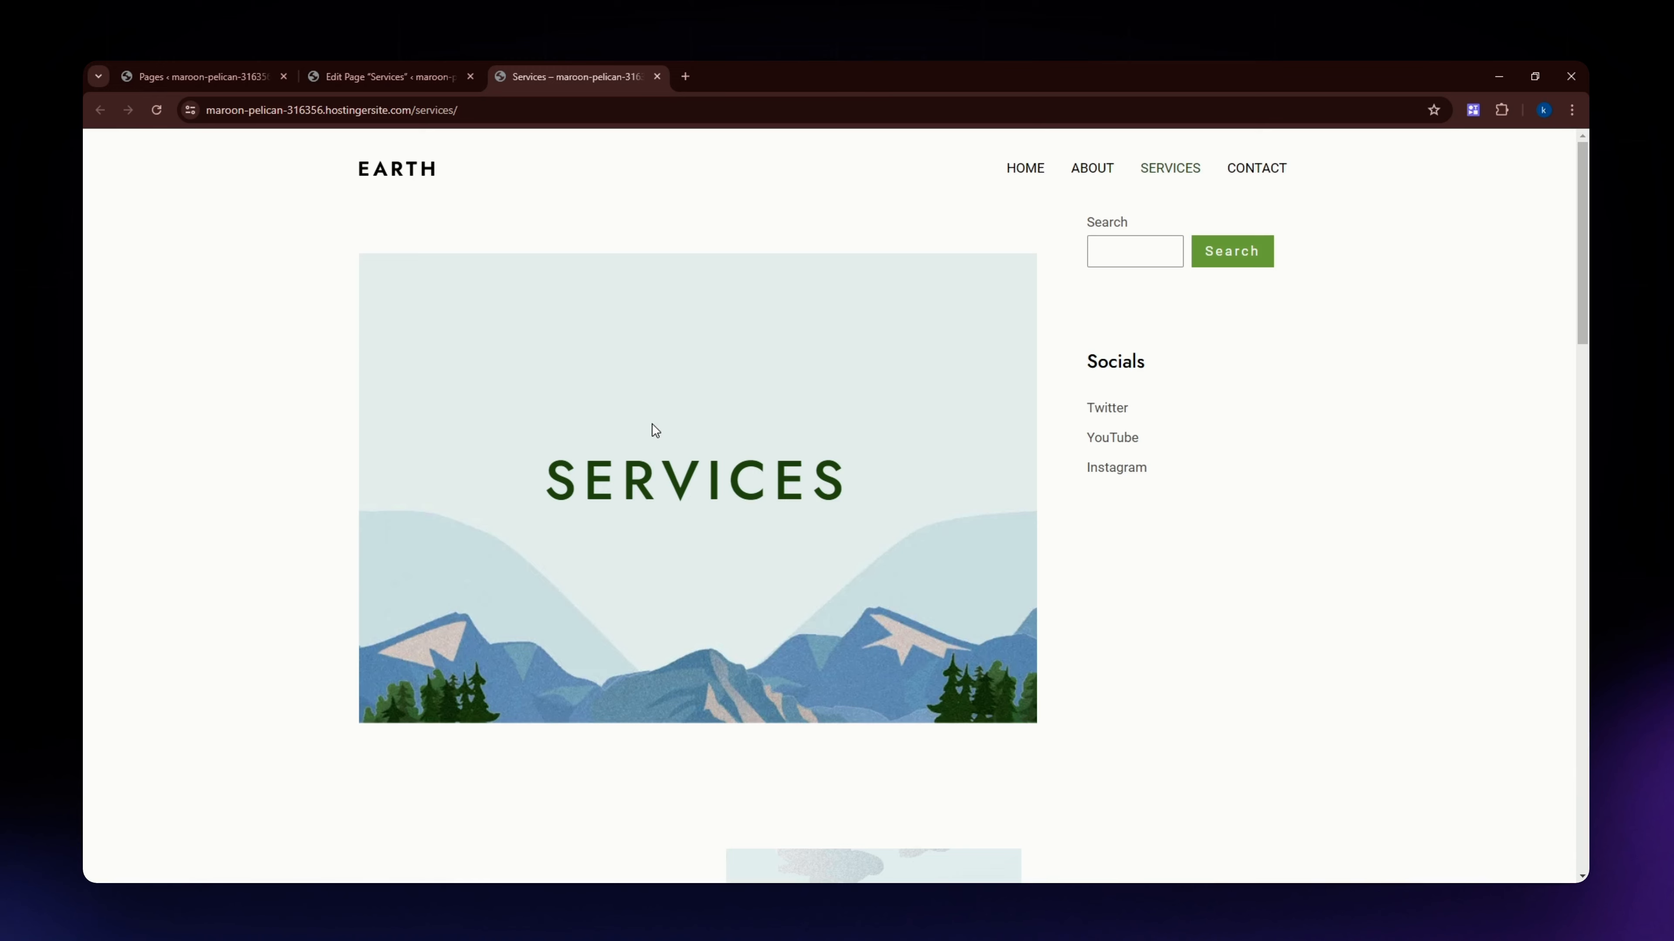
Examine the Search and Socials blocks in the Main Sidebar widget area and the blocks available to add there.
click(210, 77)
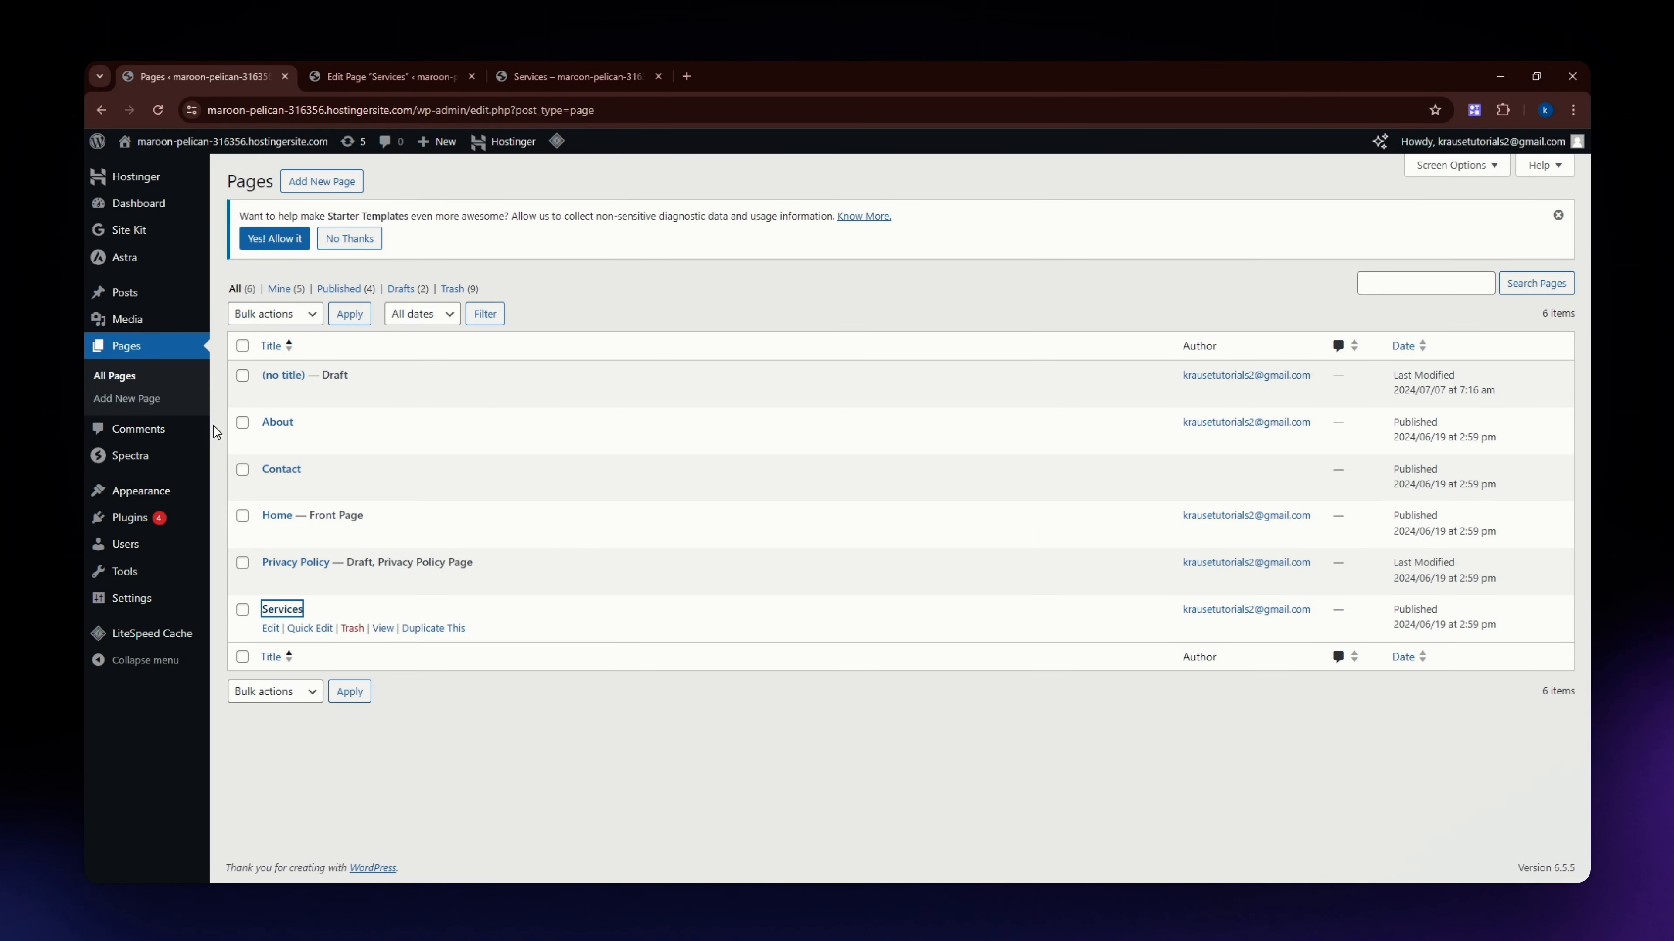
mouse_move(150, 513)
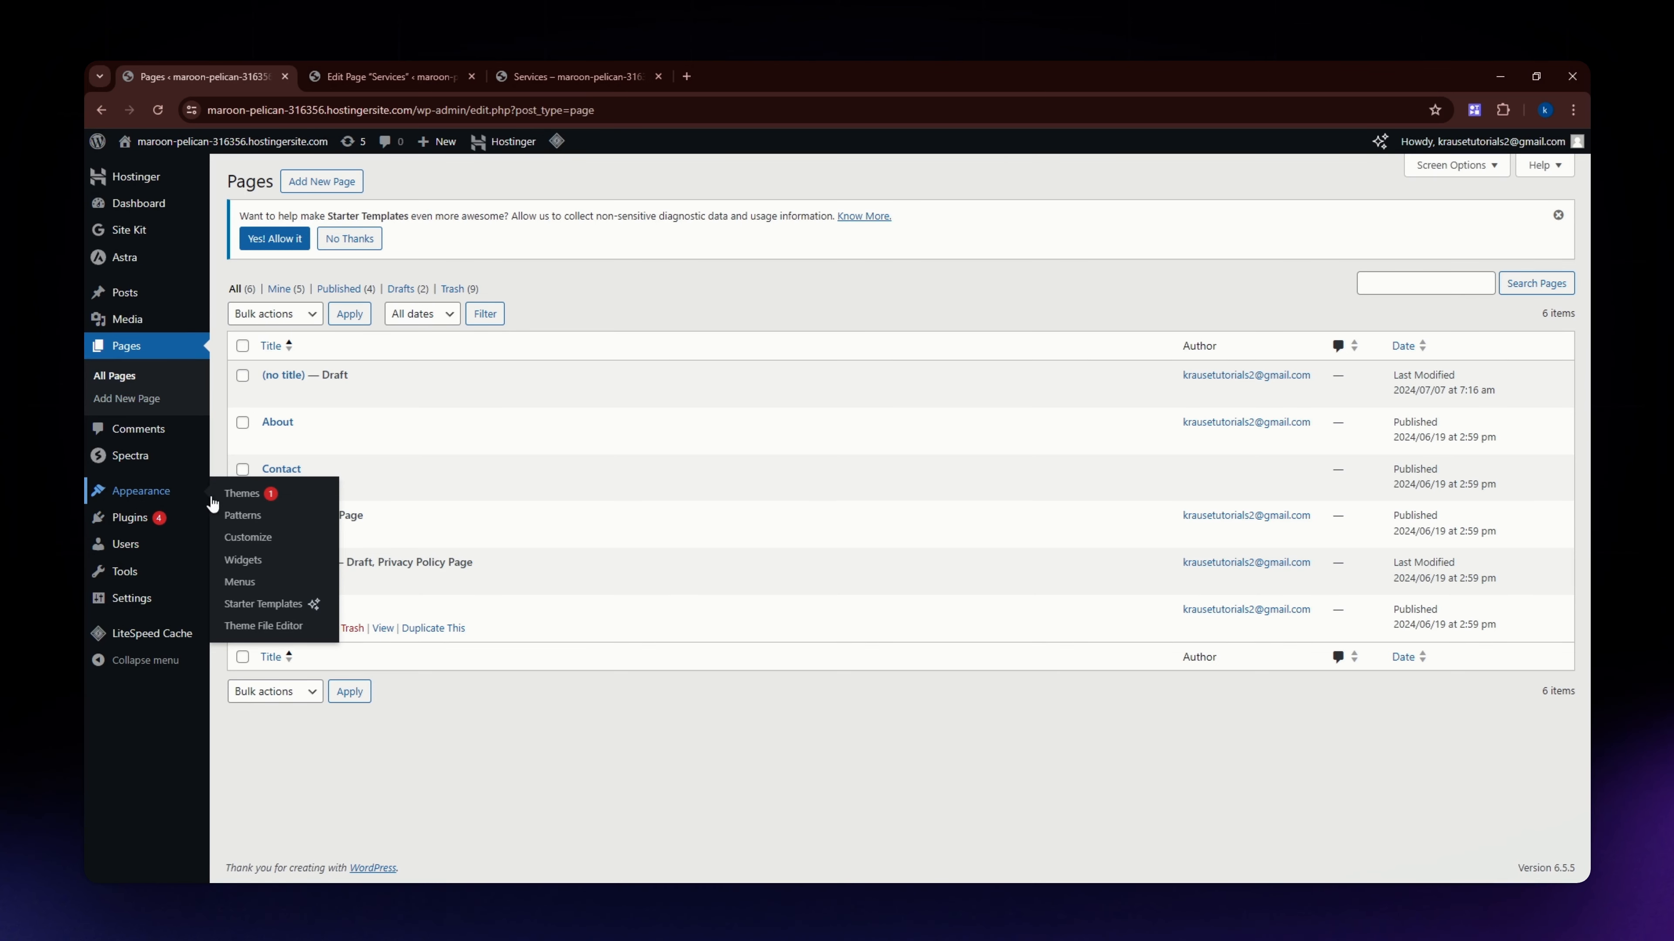
click(248, 567)
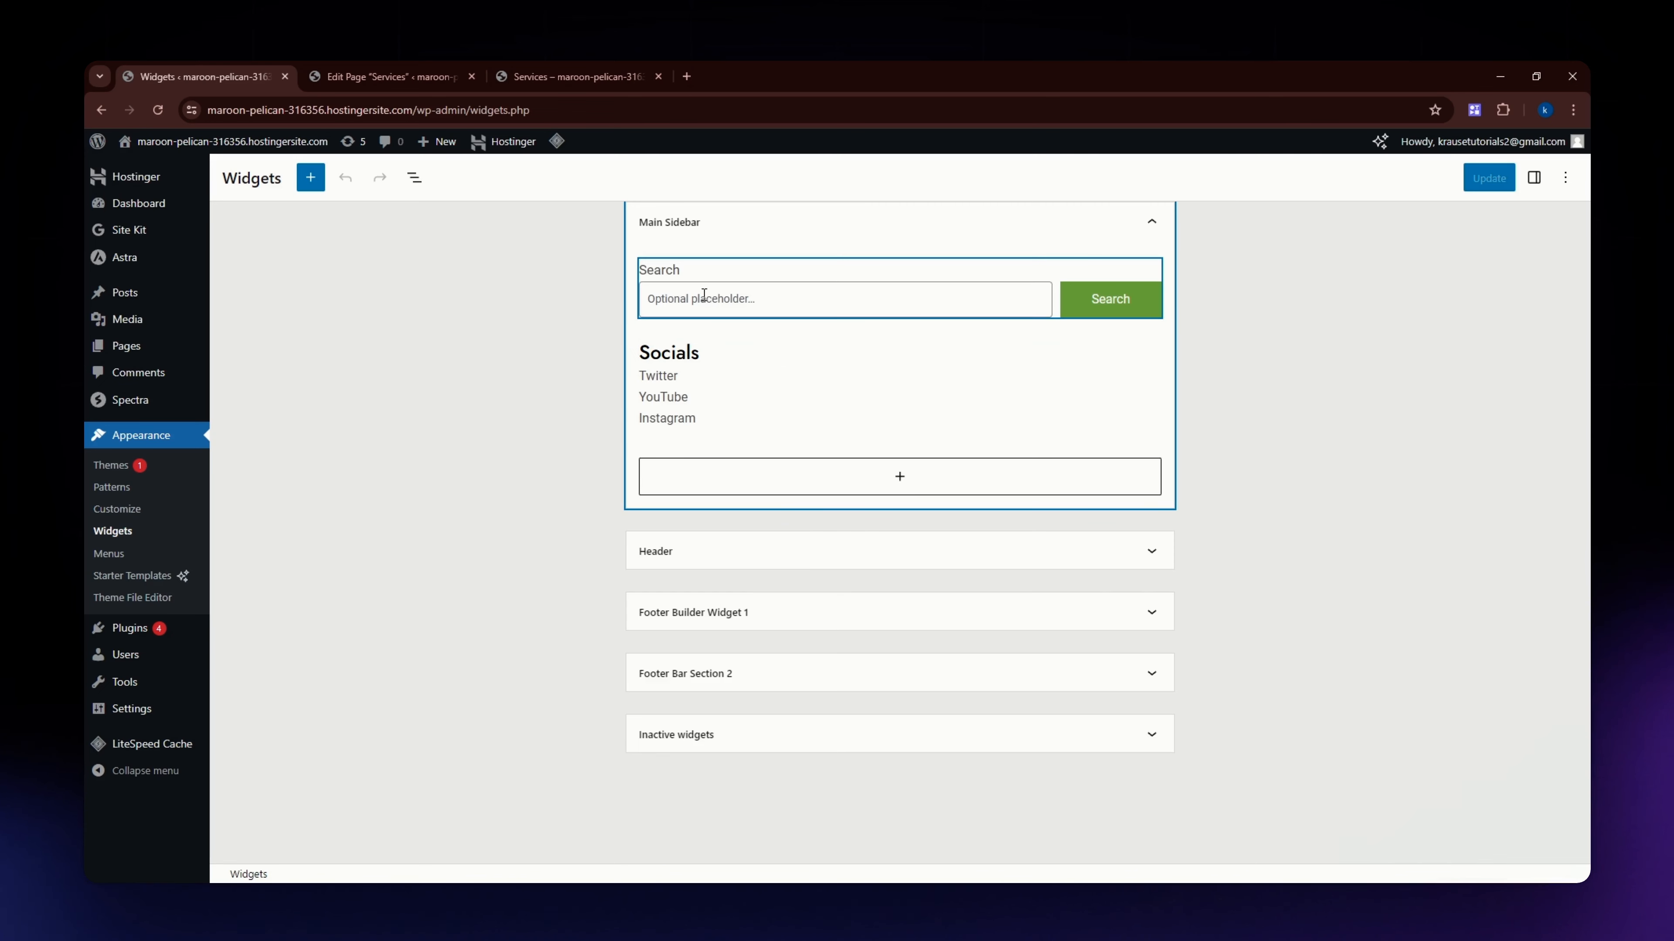
click(772, 301)
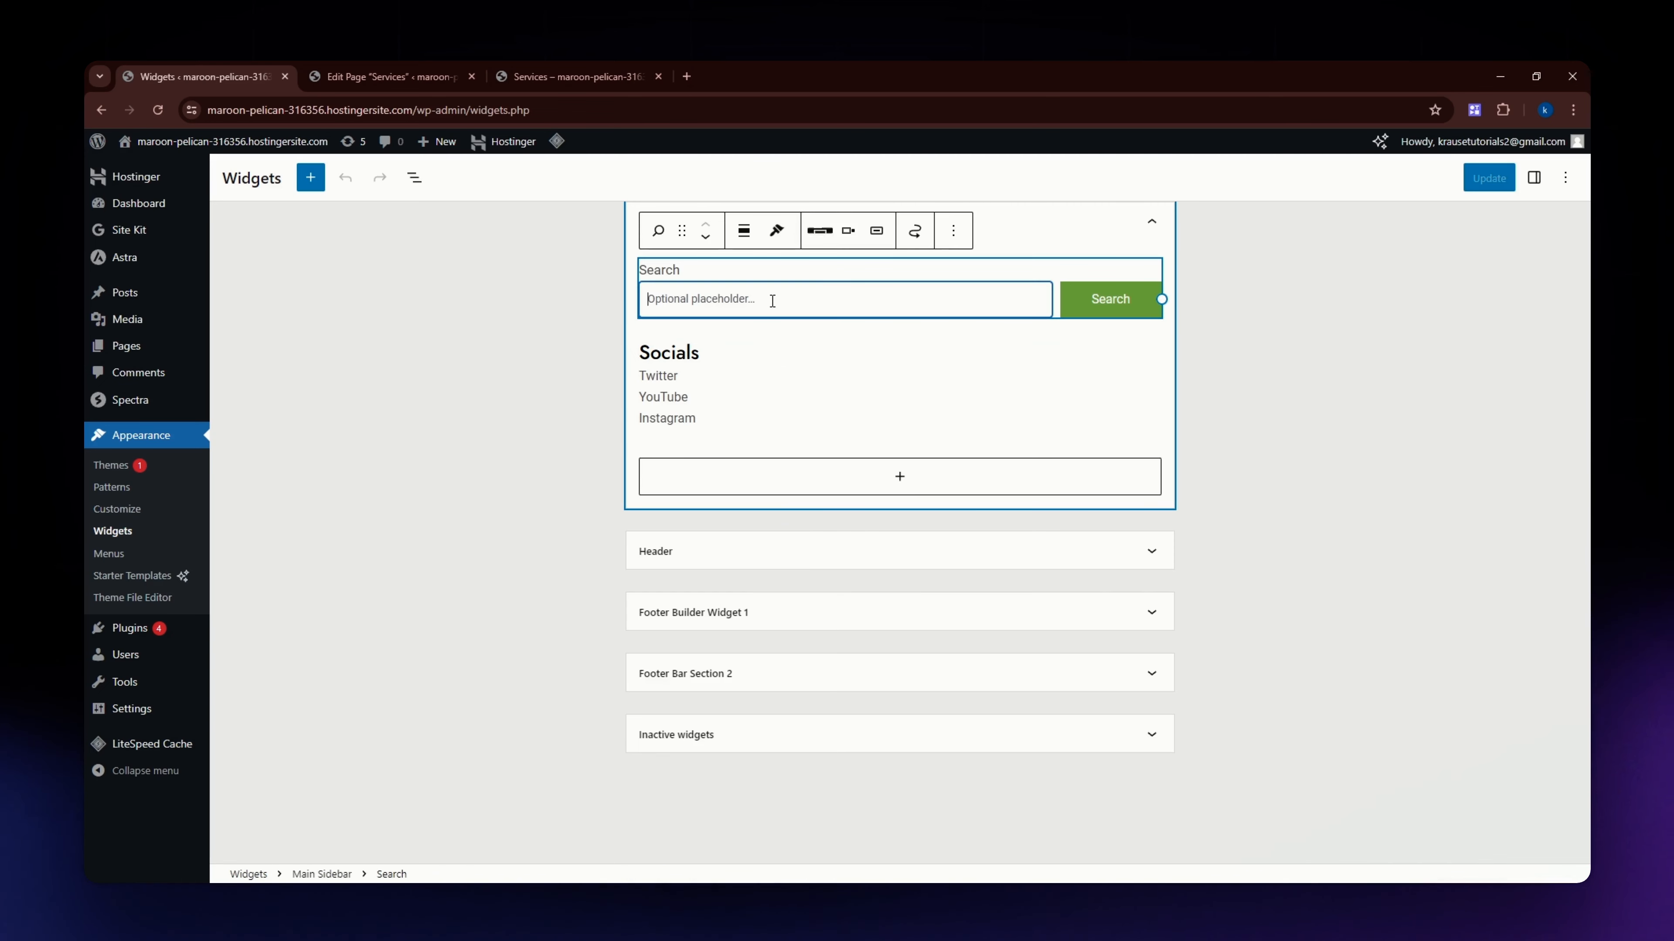
click(722, 377)
click(553, 440)
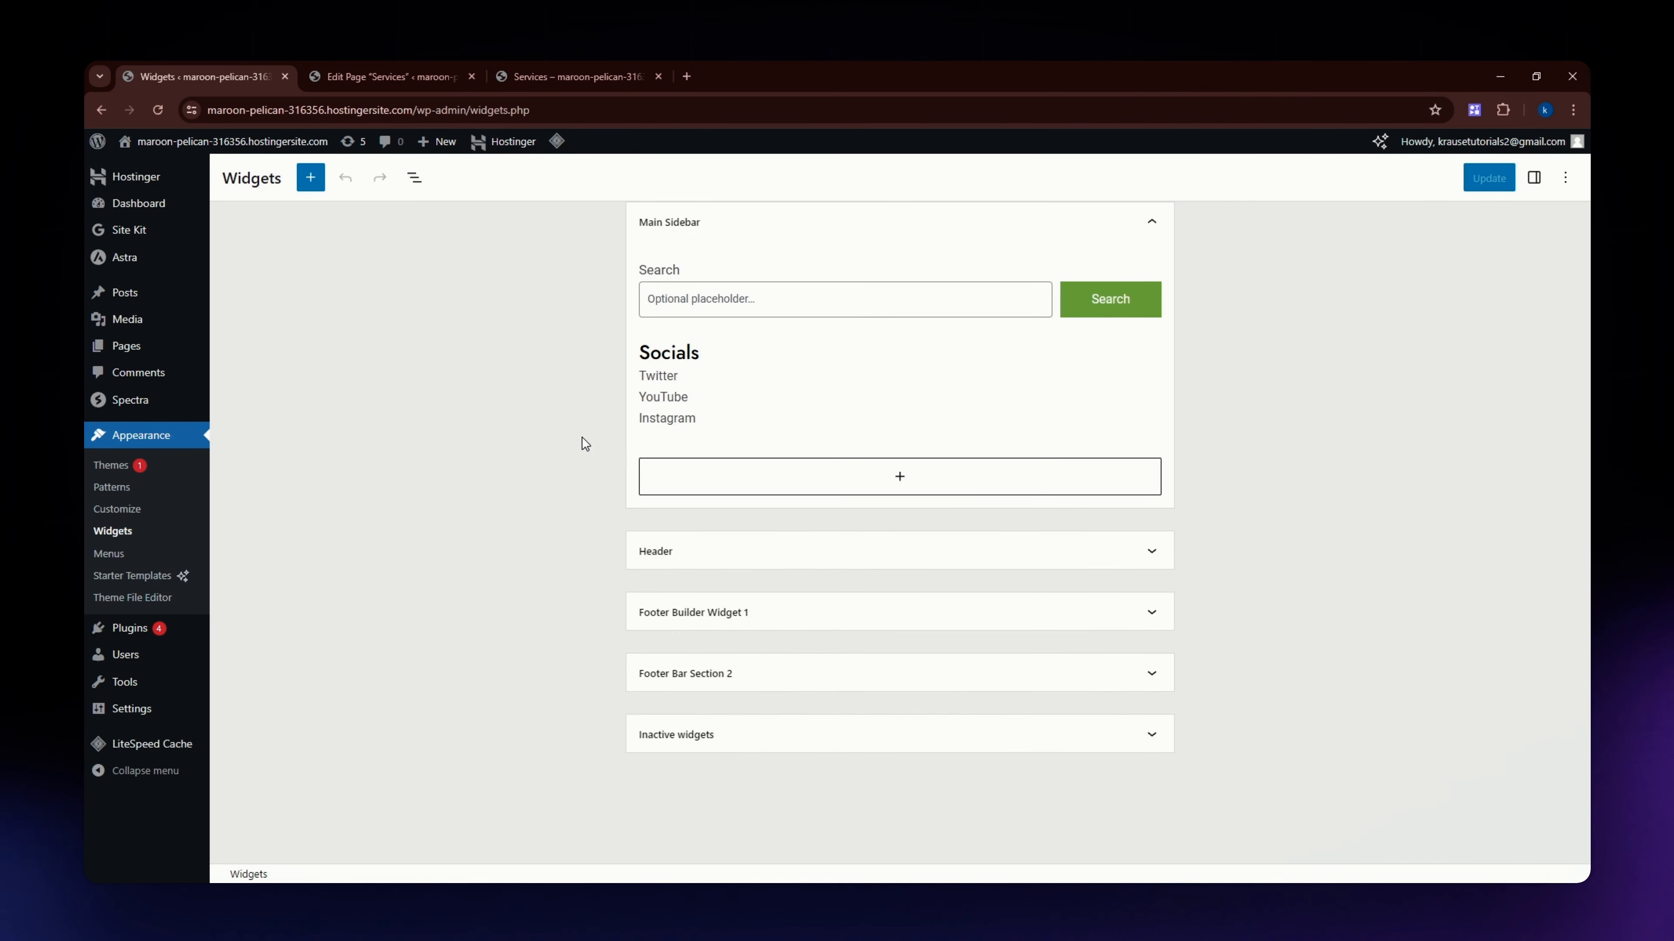
click(791, 478)
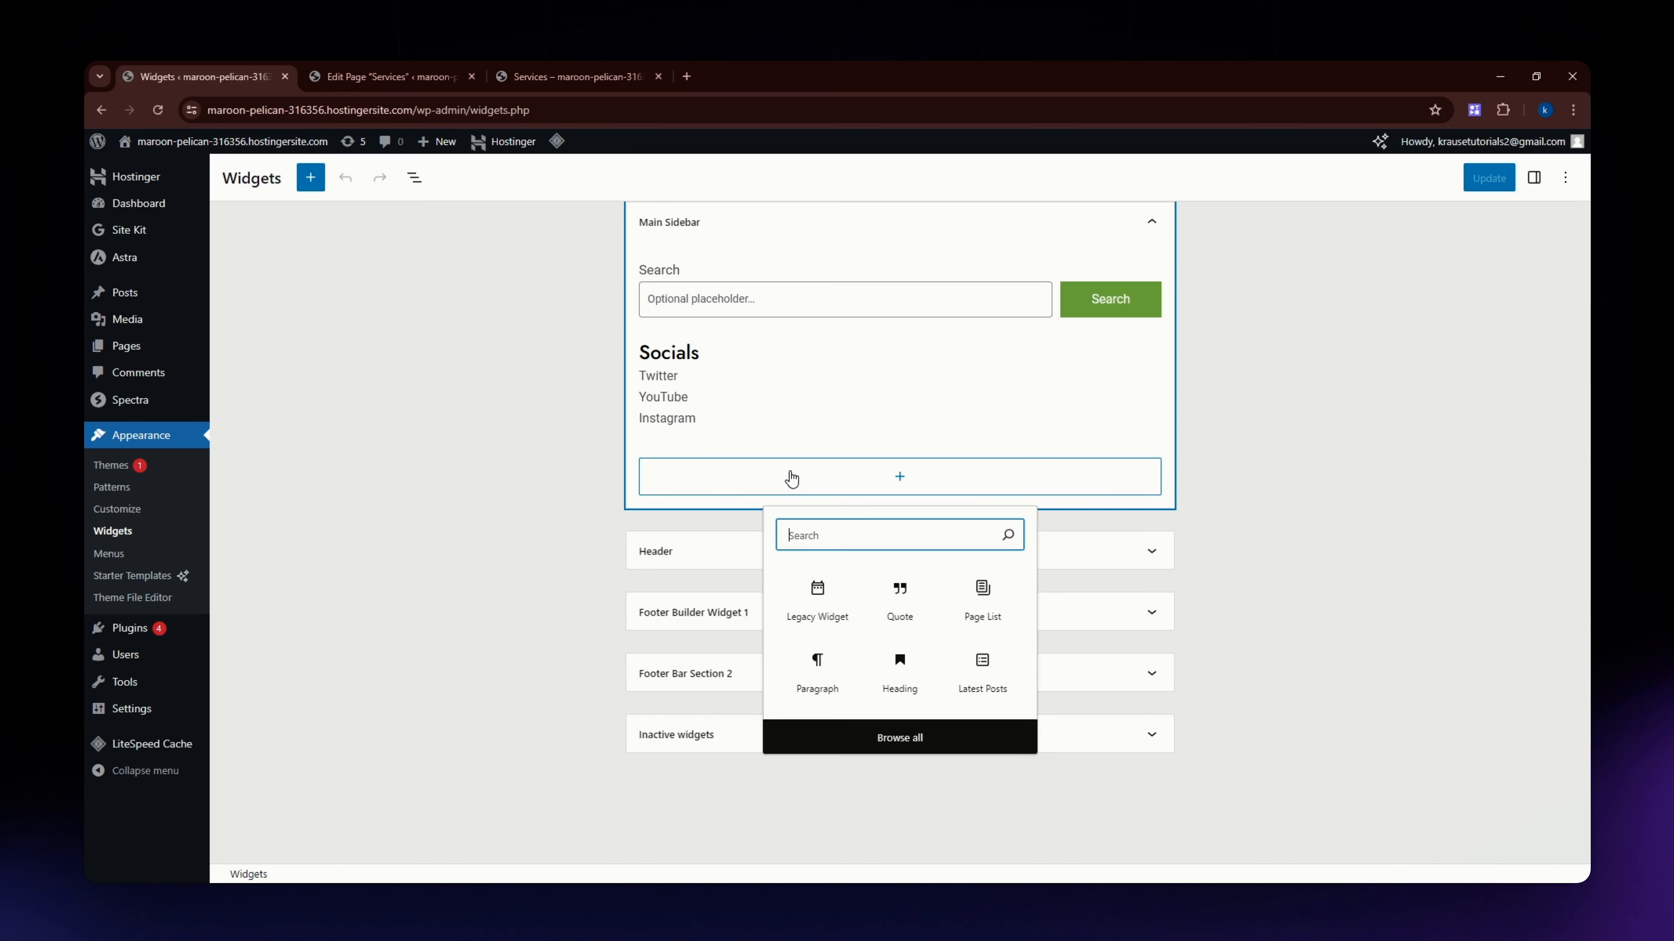
click(421, 517)
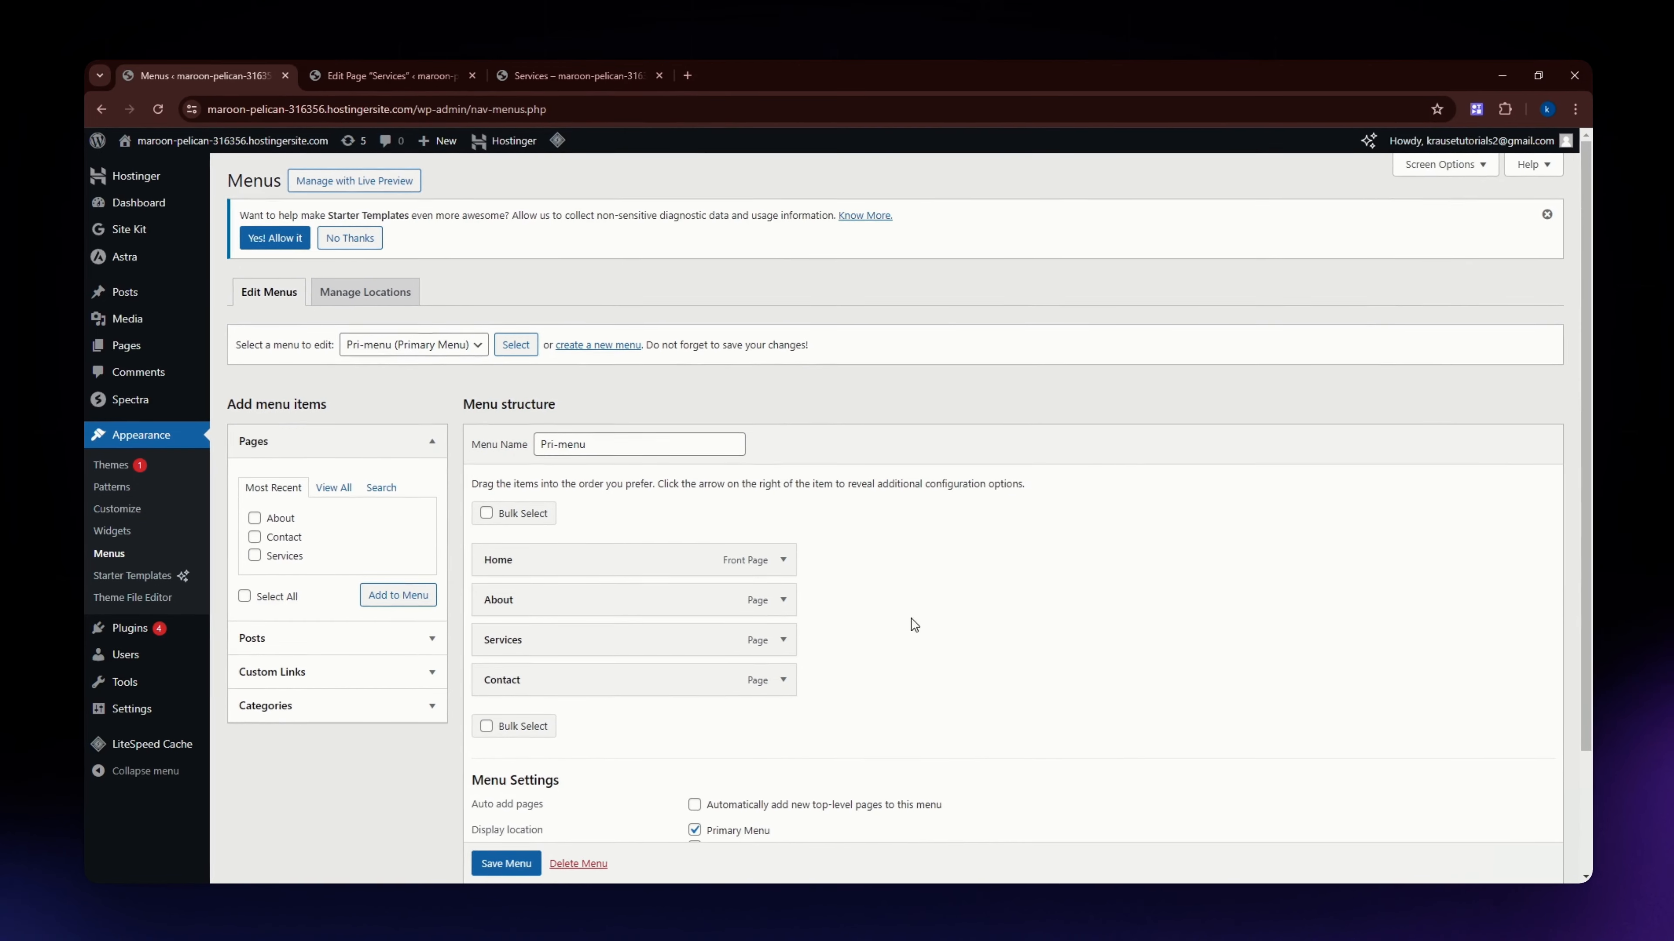
Create a new navigation menu named "Sample sidebar" without assigning a display location.
click(552, 69)
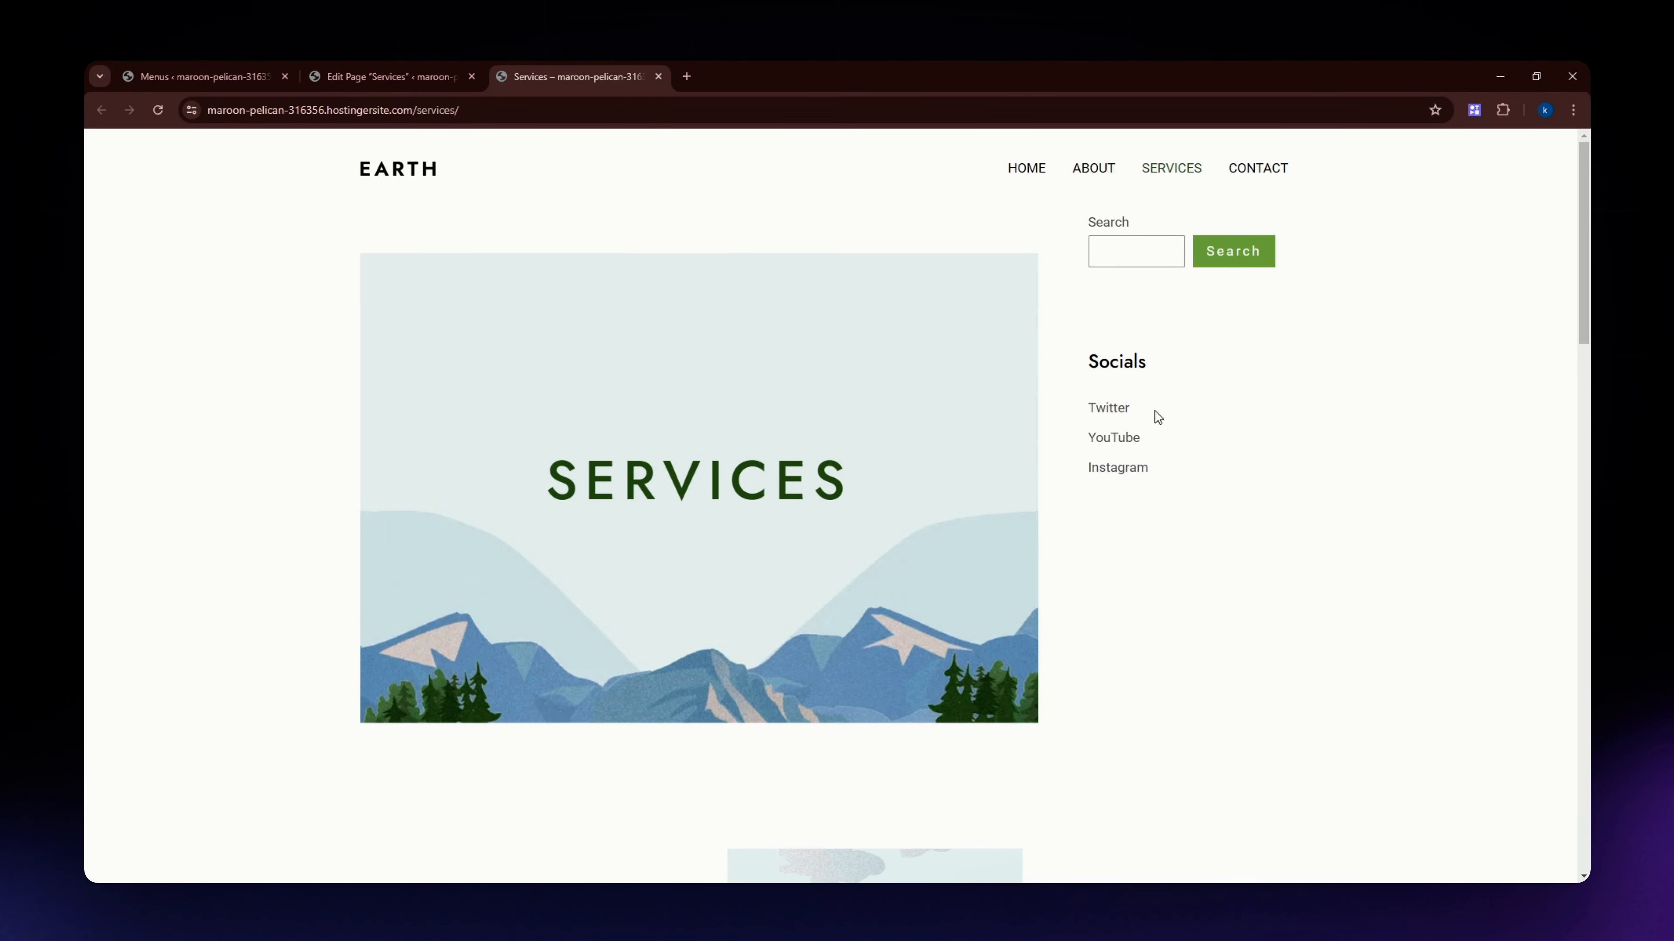
click(191, 75)
scroll(877, 542, down, 2)
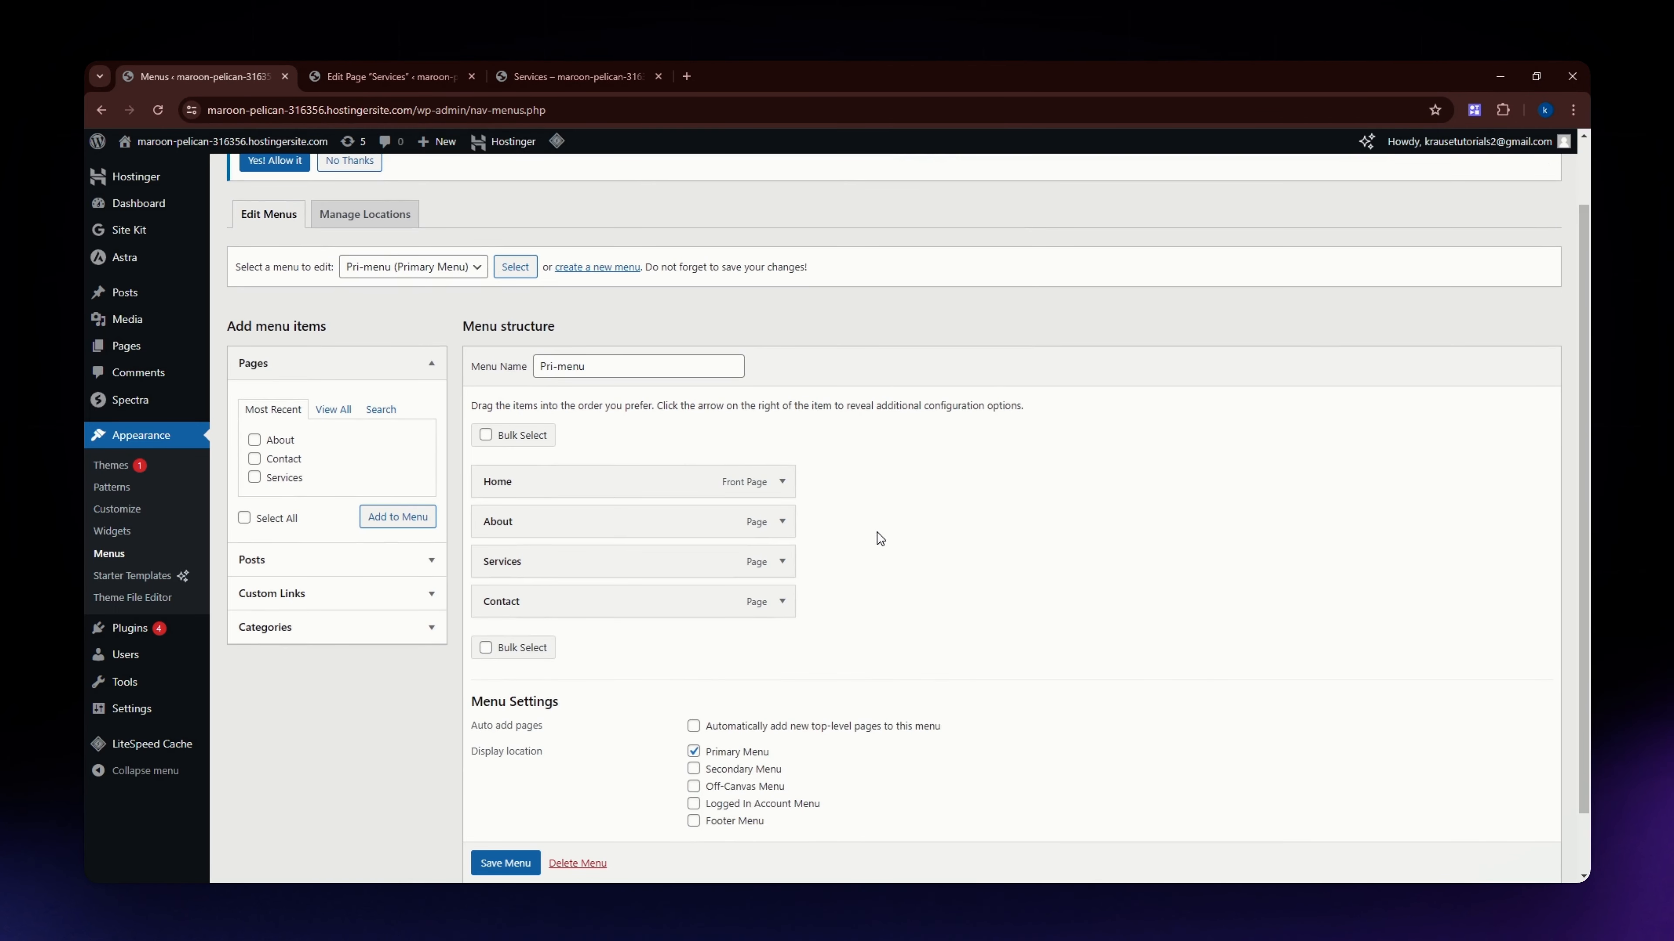
scroll(652, 442, up, 2)
scroll(645, 395, up, 1)
click(607, 346)
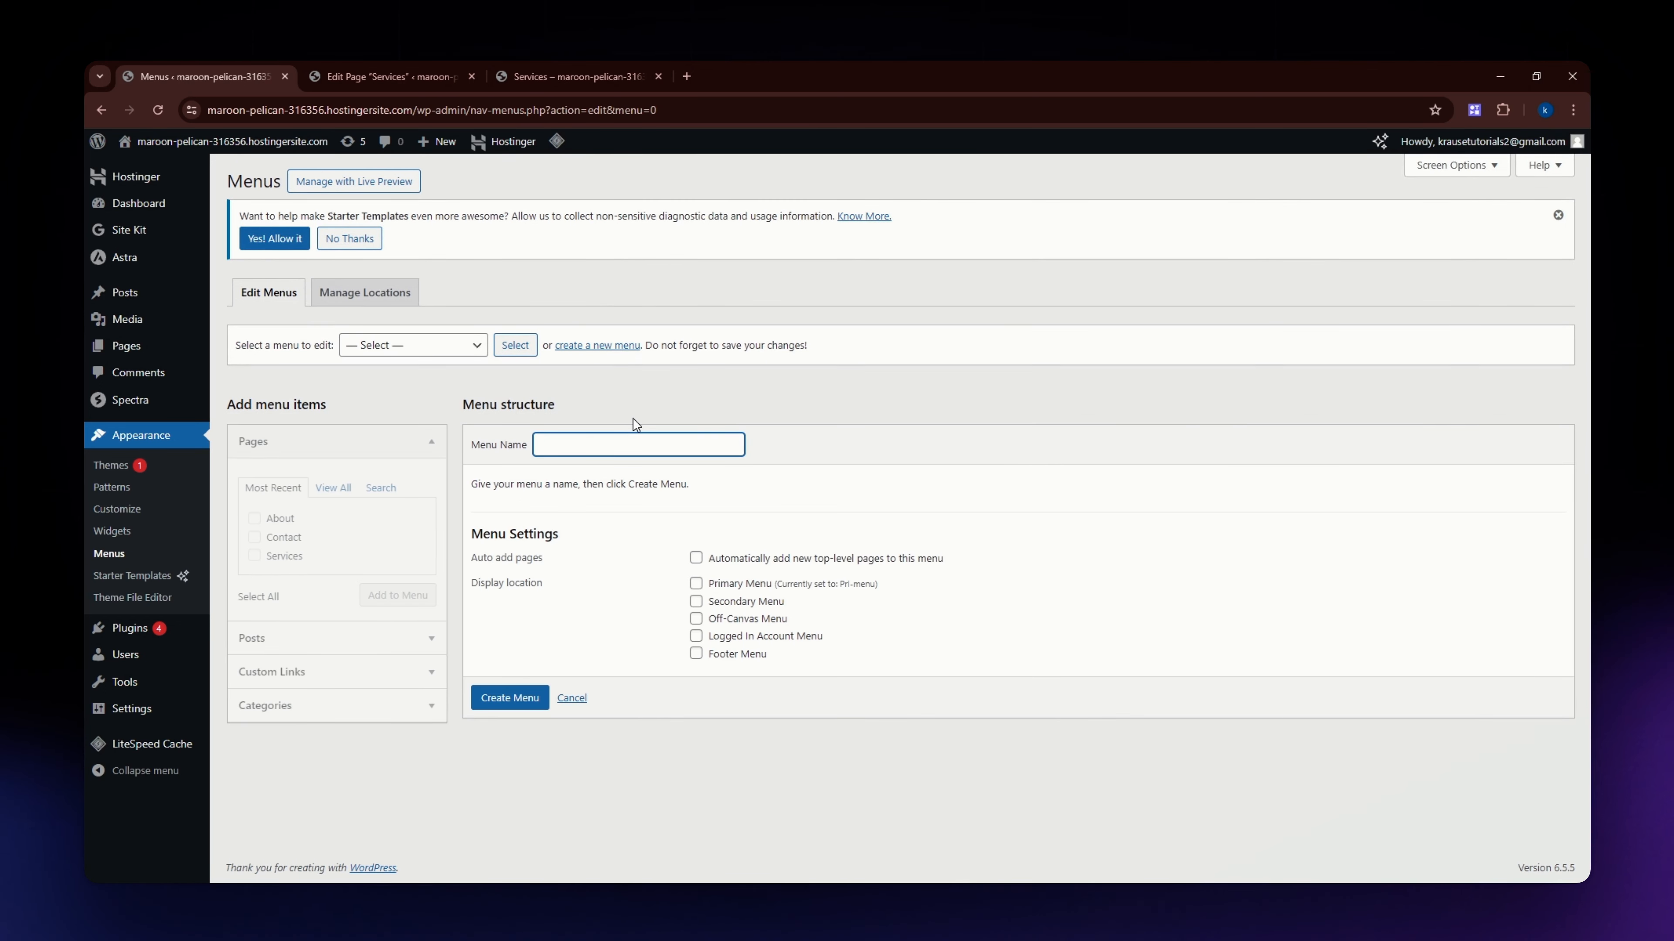
key(Return)
text(Sample sidebar)
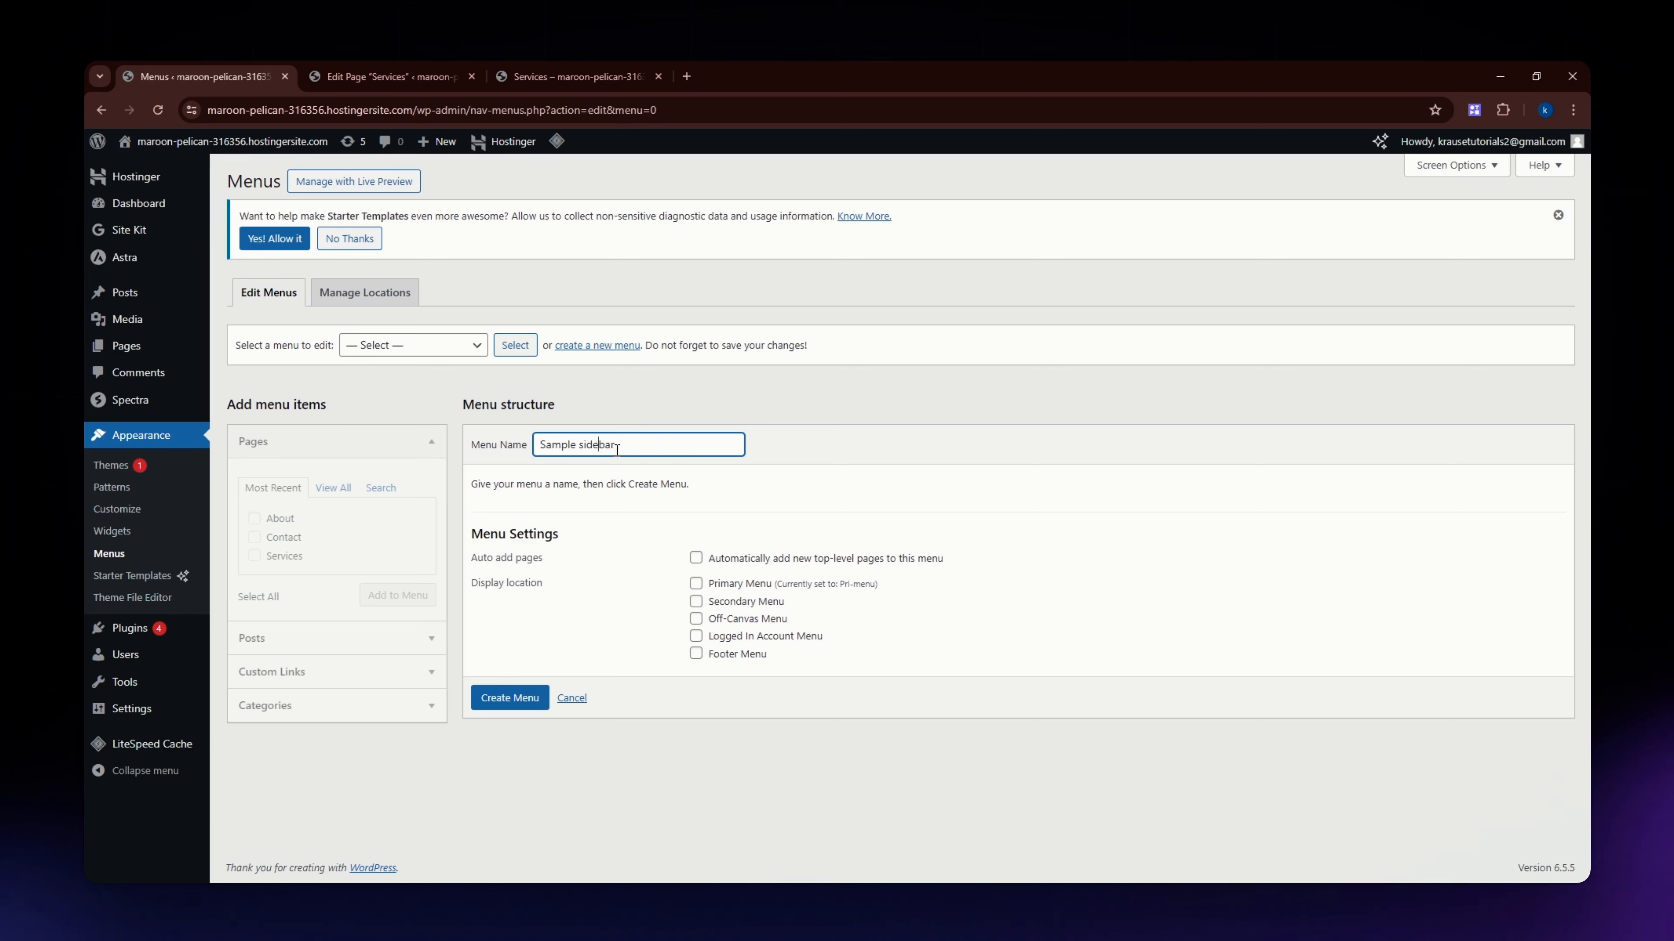
click(515, 697)
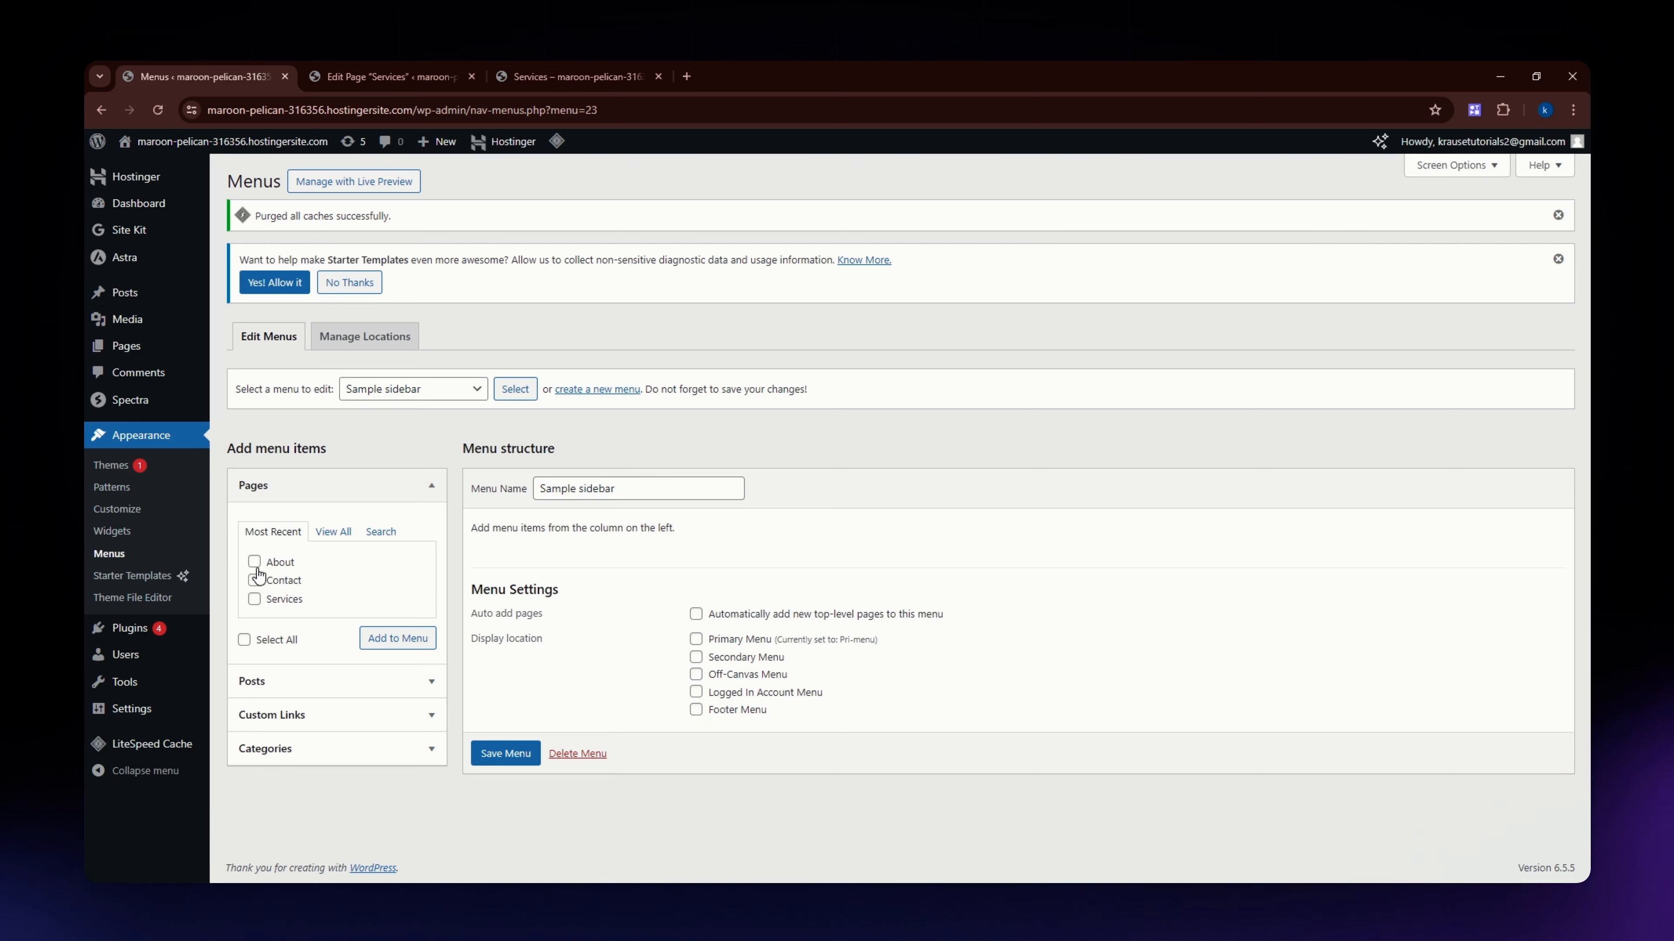
Add the About, Contact and Services pages to the Sample sidebar menu from the full page list.
click(333, 533)
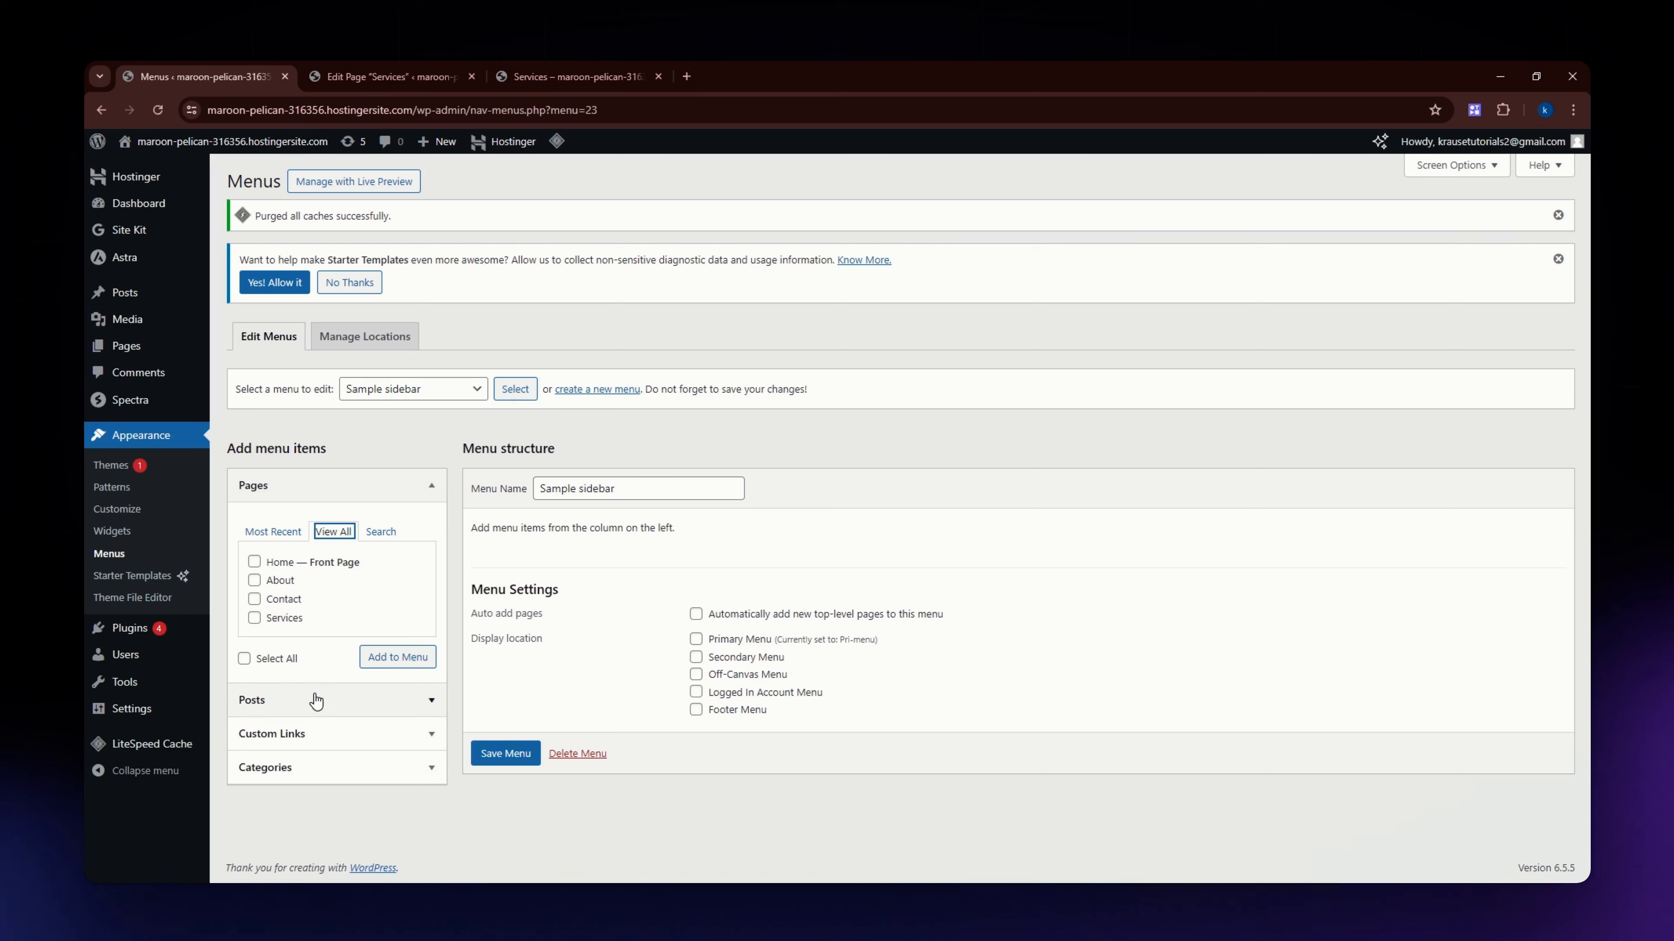
click(255, 581)
click(254, 599)
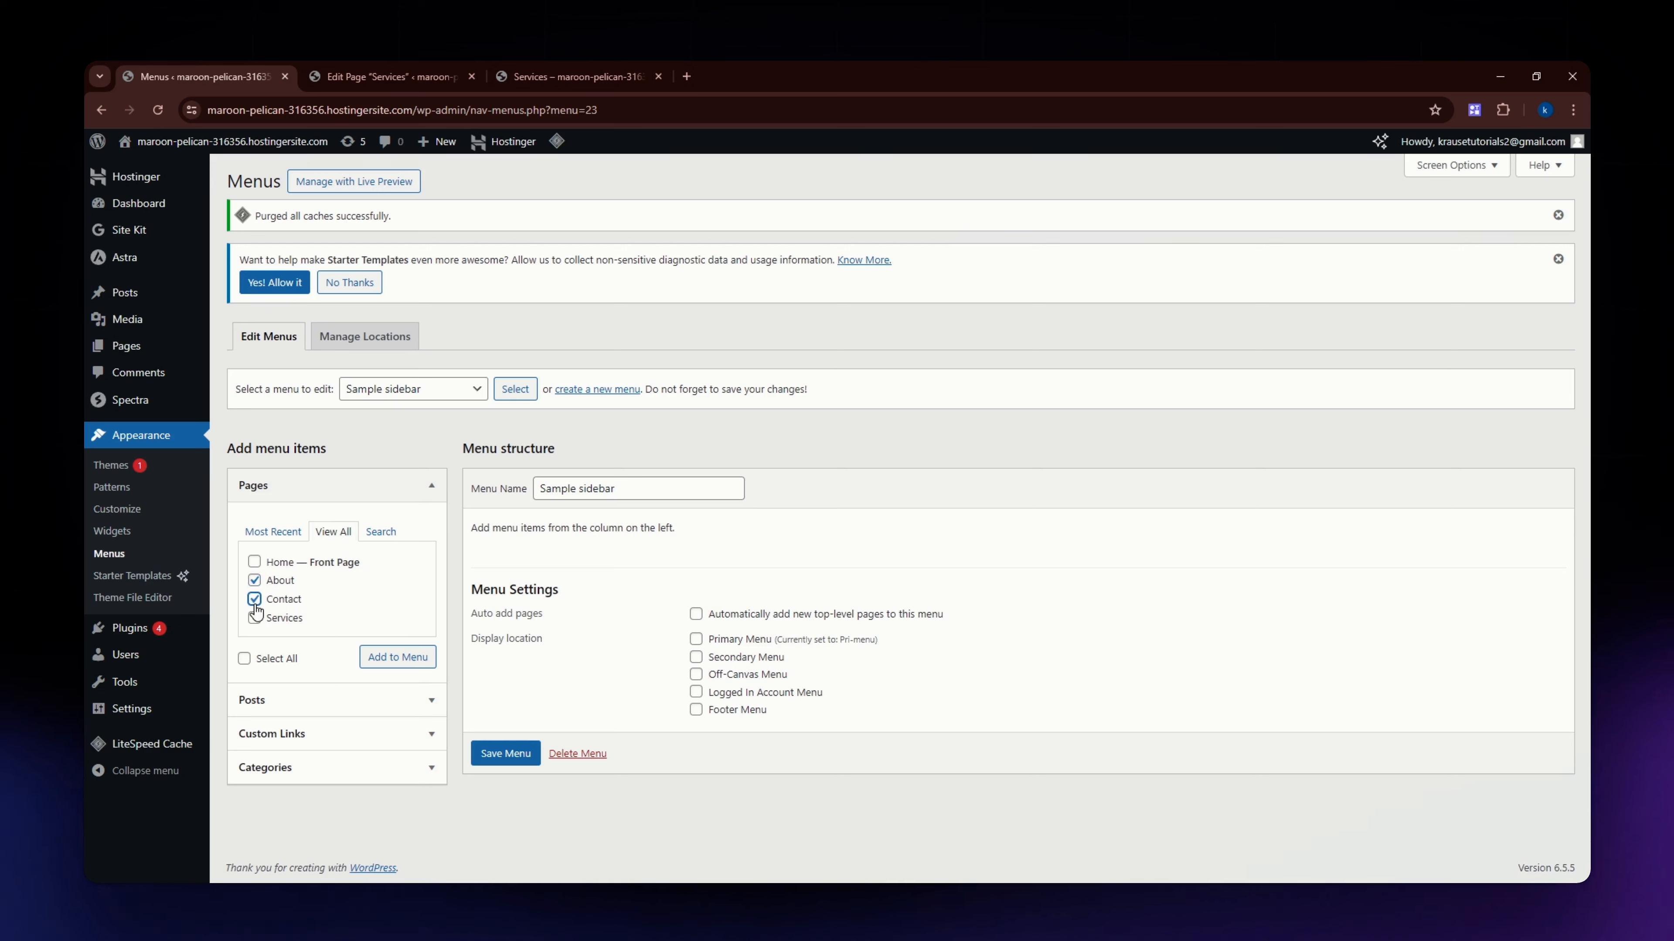
click(254, 617)
click(388, 660)
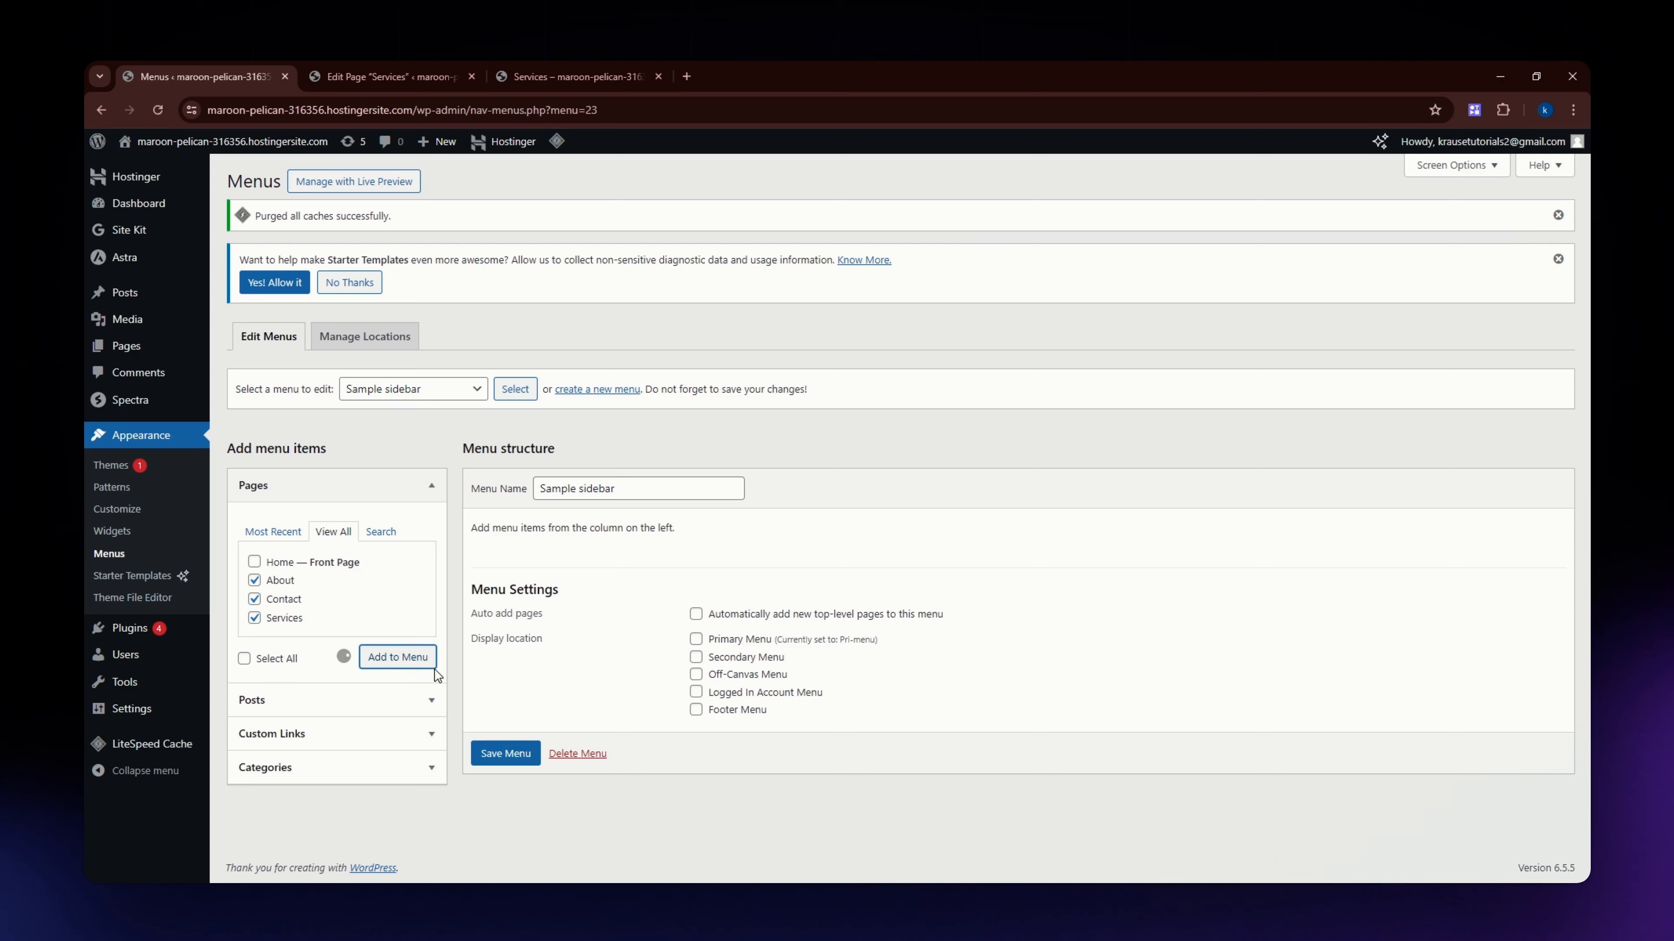
Check the About item's navigation label options and save the Sample sidebar menu.
scroll(613, 580, down, 2)
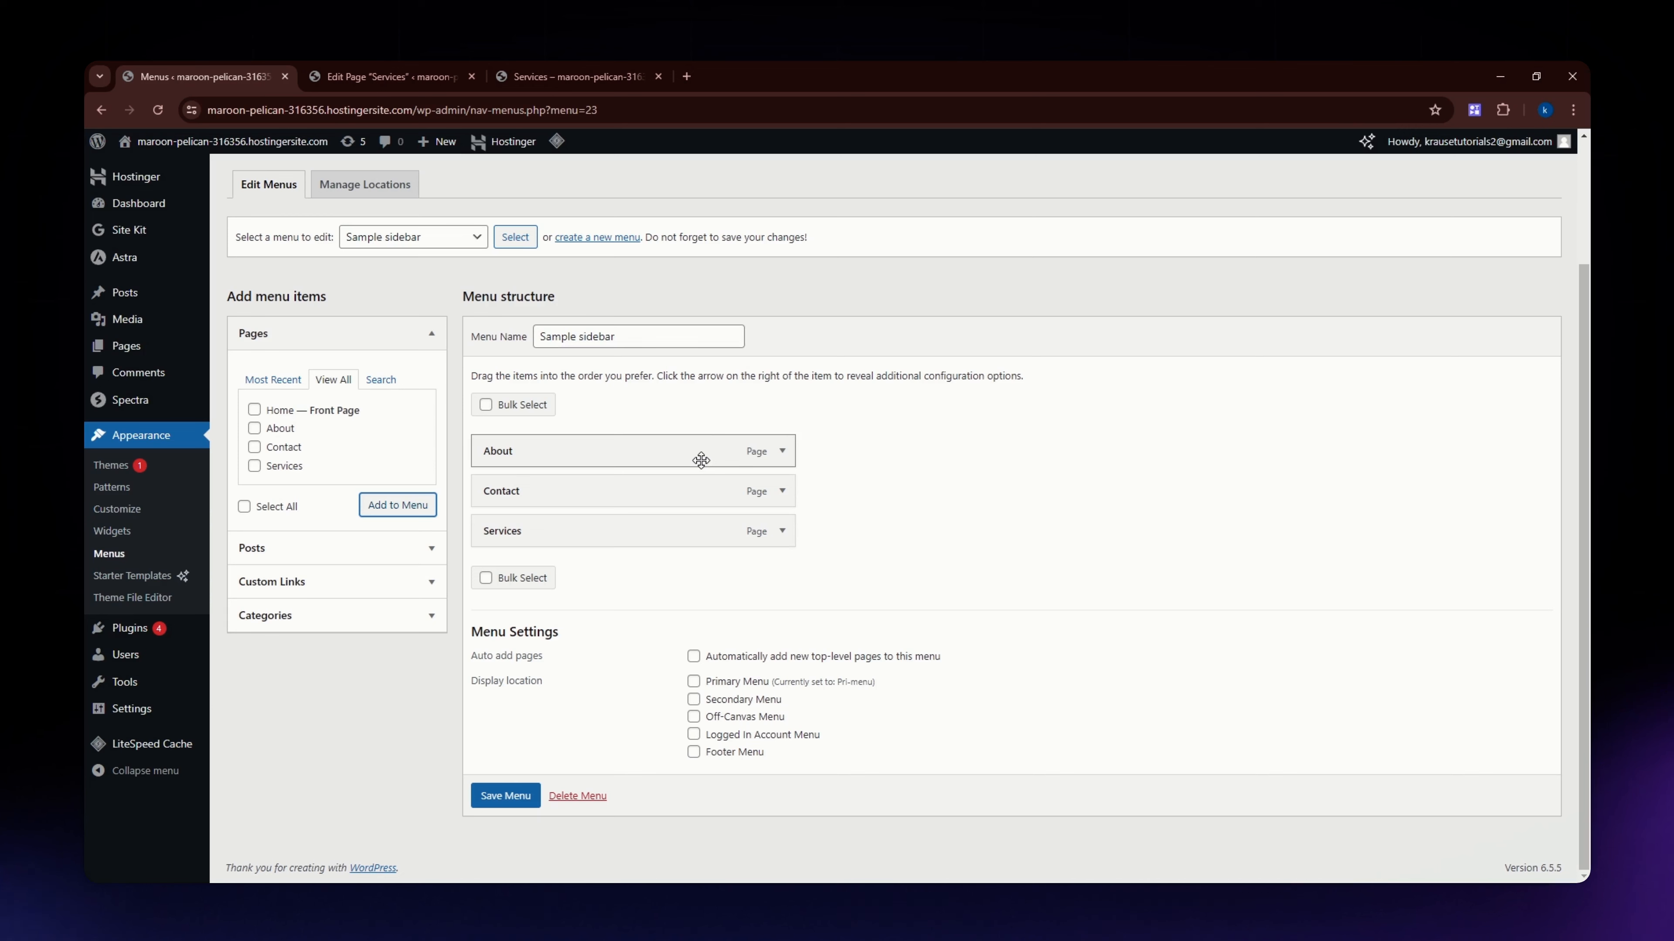
click(782, 451)
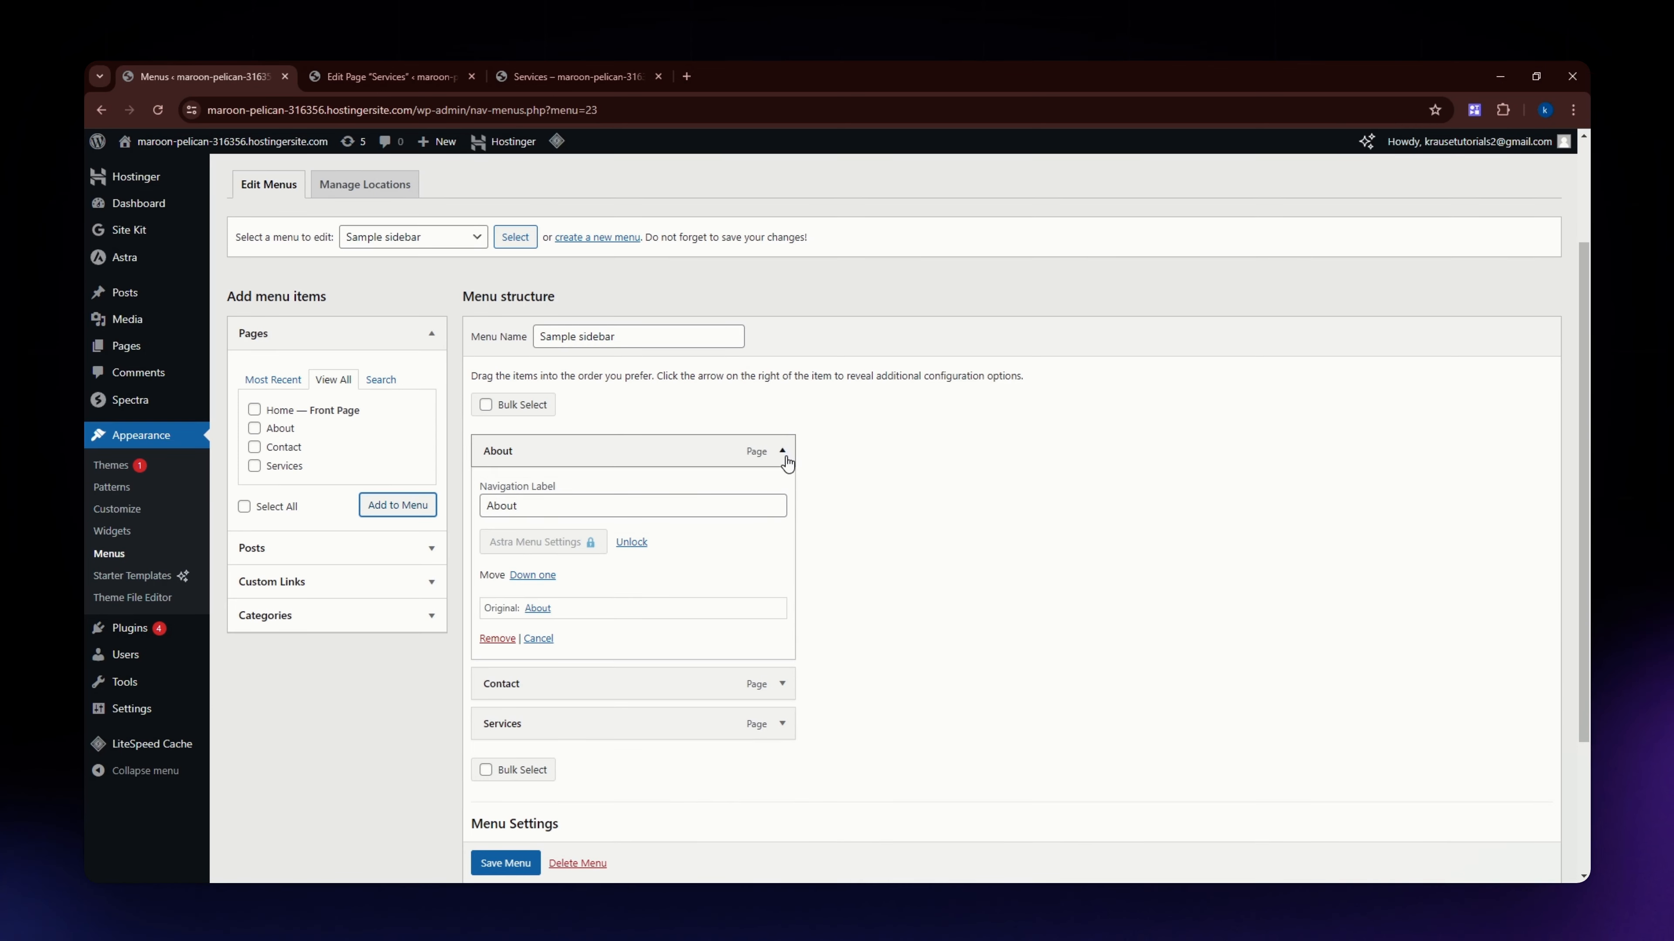
click(536, 508)
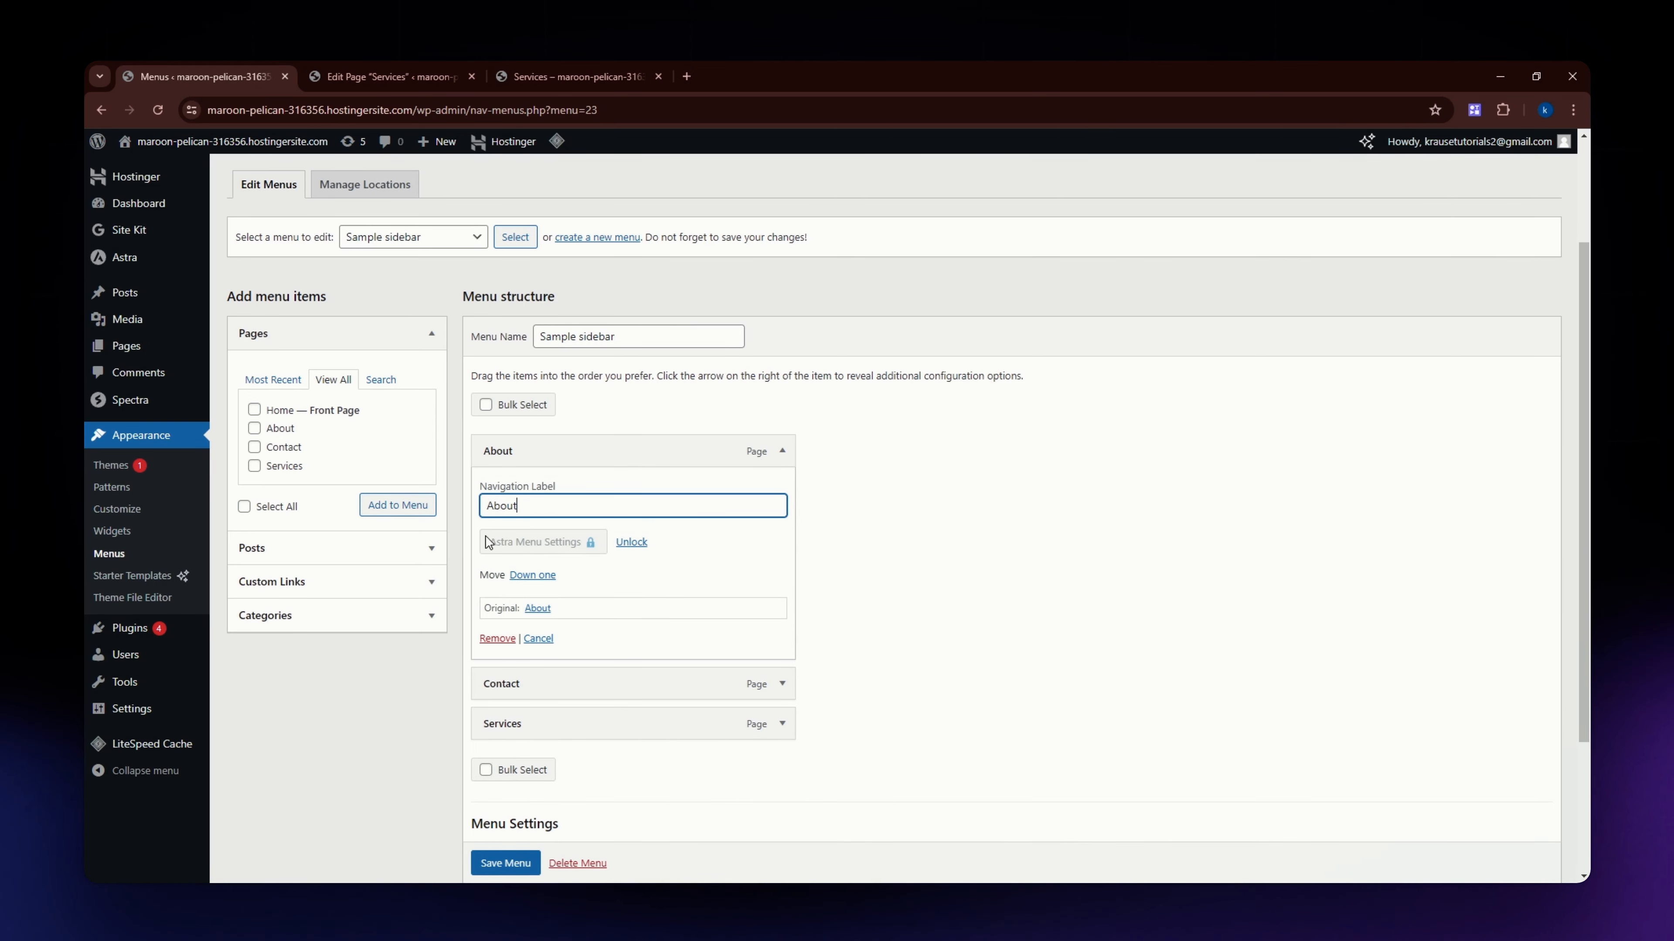
click(783, 451)
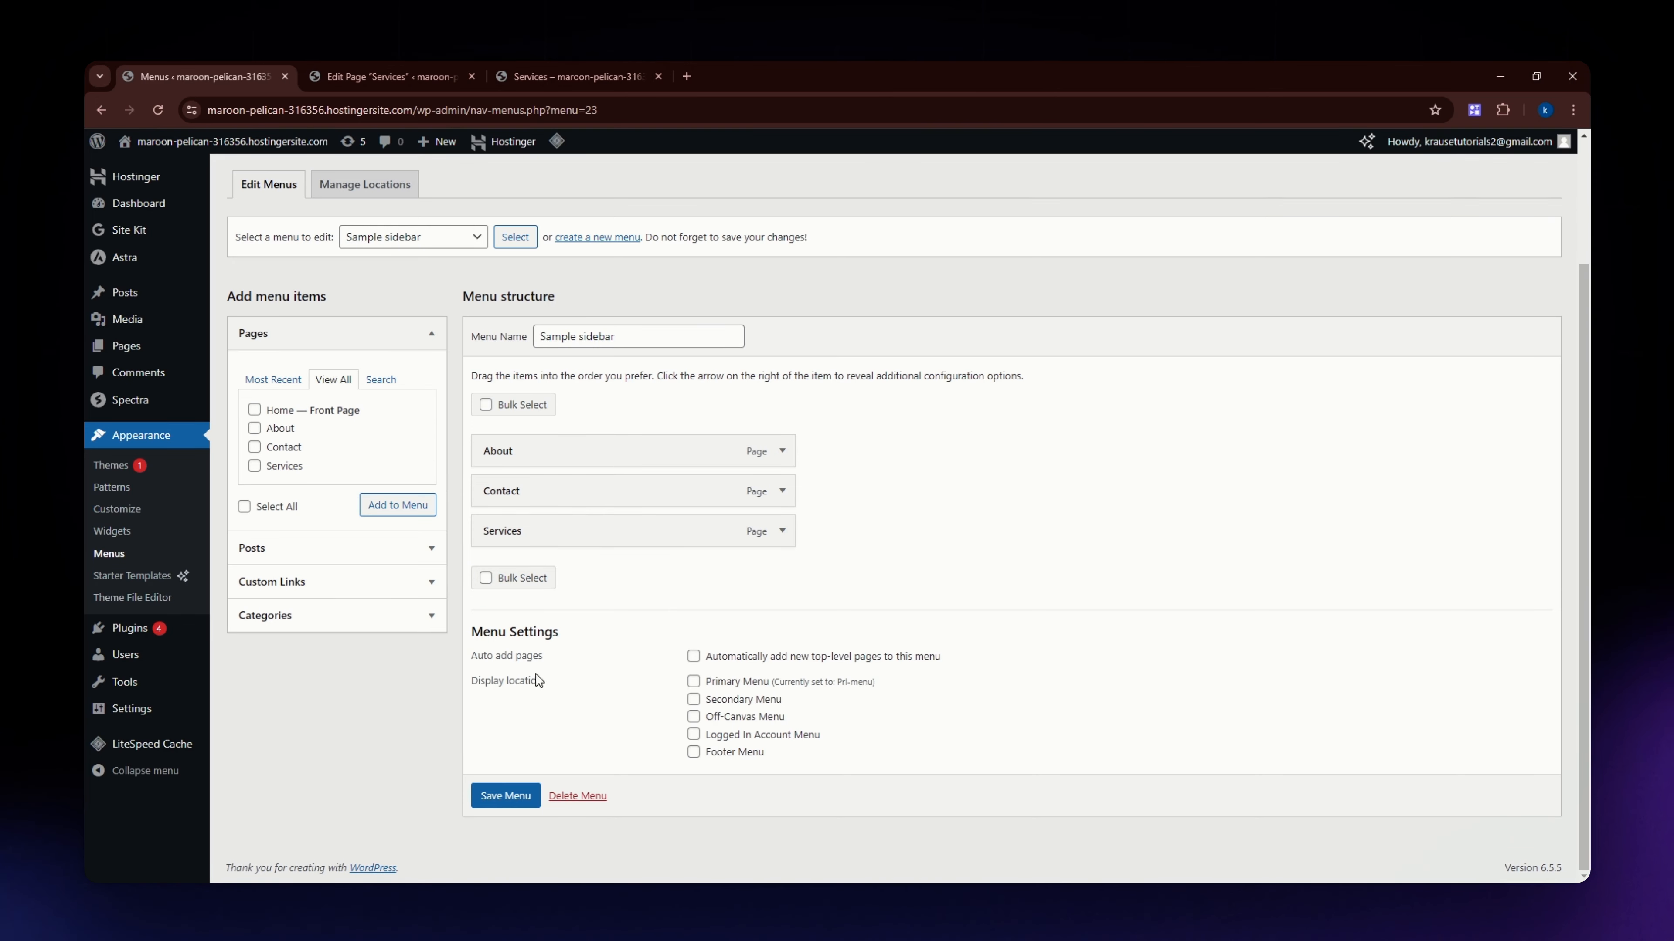
click(507, 798)
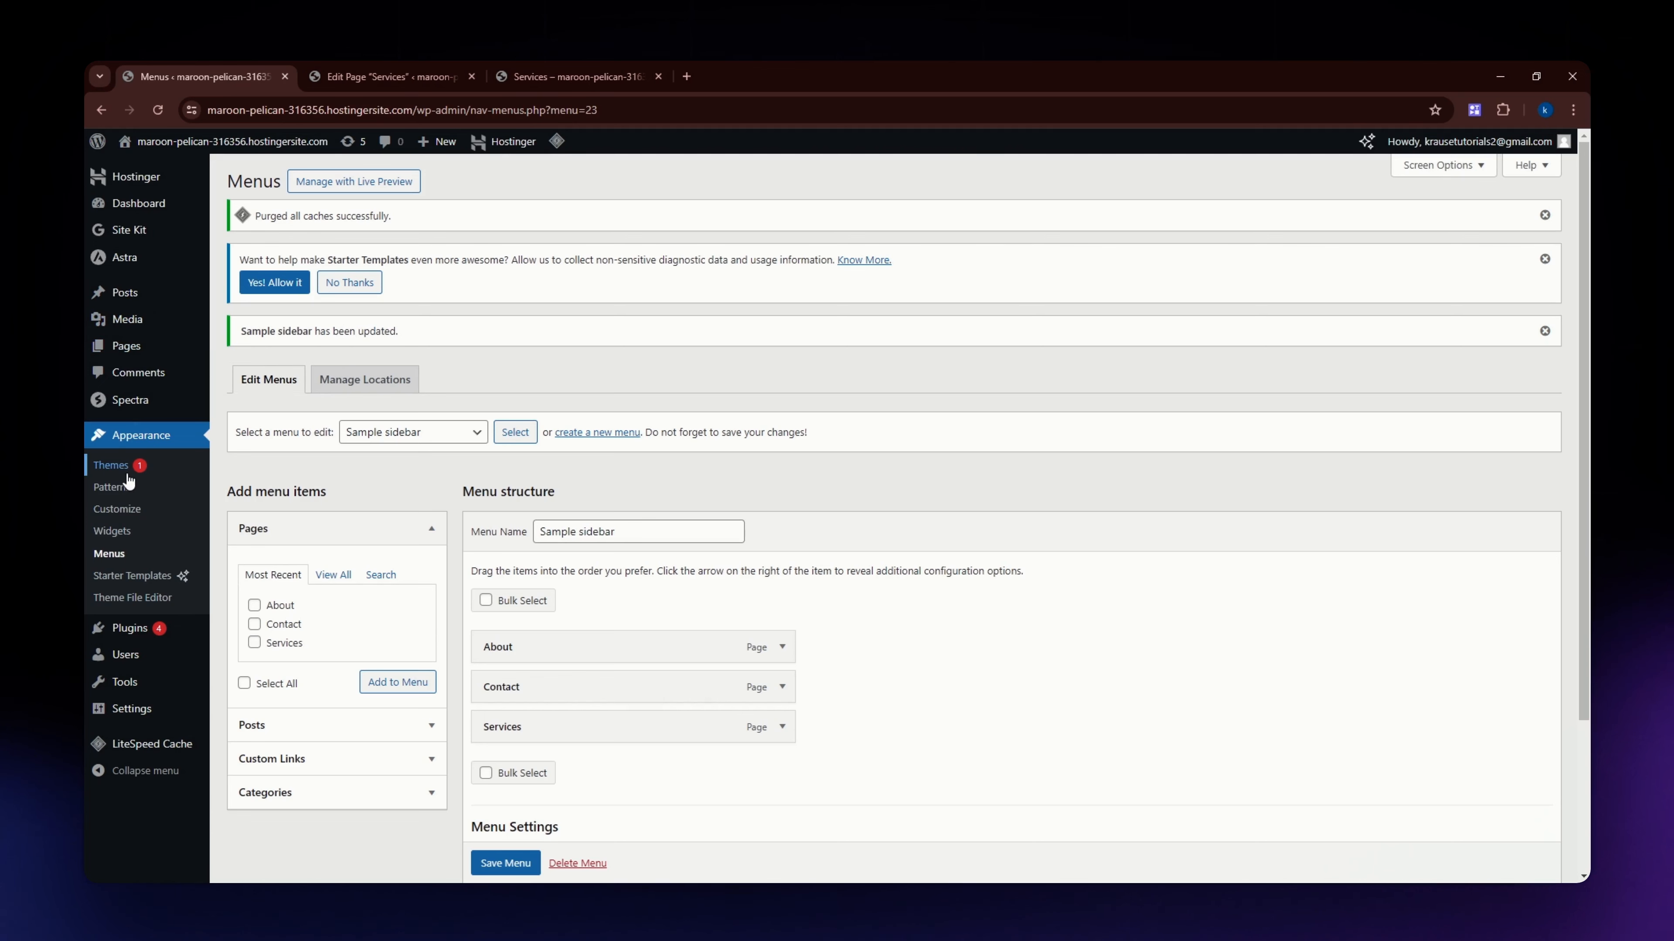
Add a Navigation Menu widget showing the Sample sidebar menu to the Main Sidebar widget area and save the widgets.
click(126, 543)
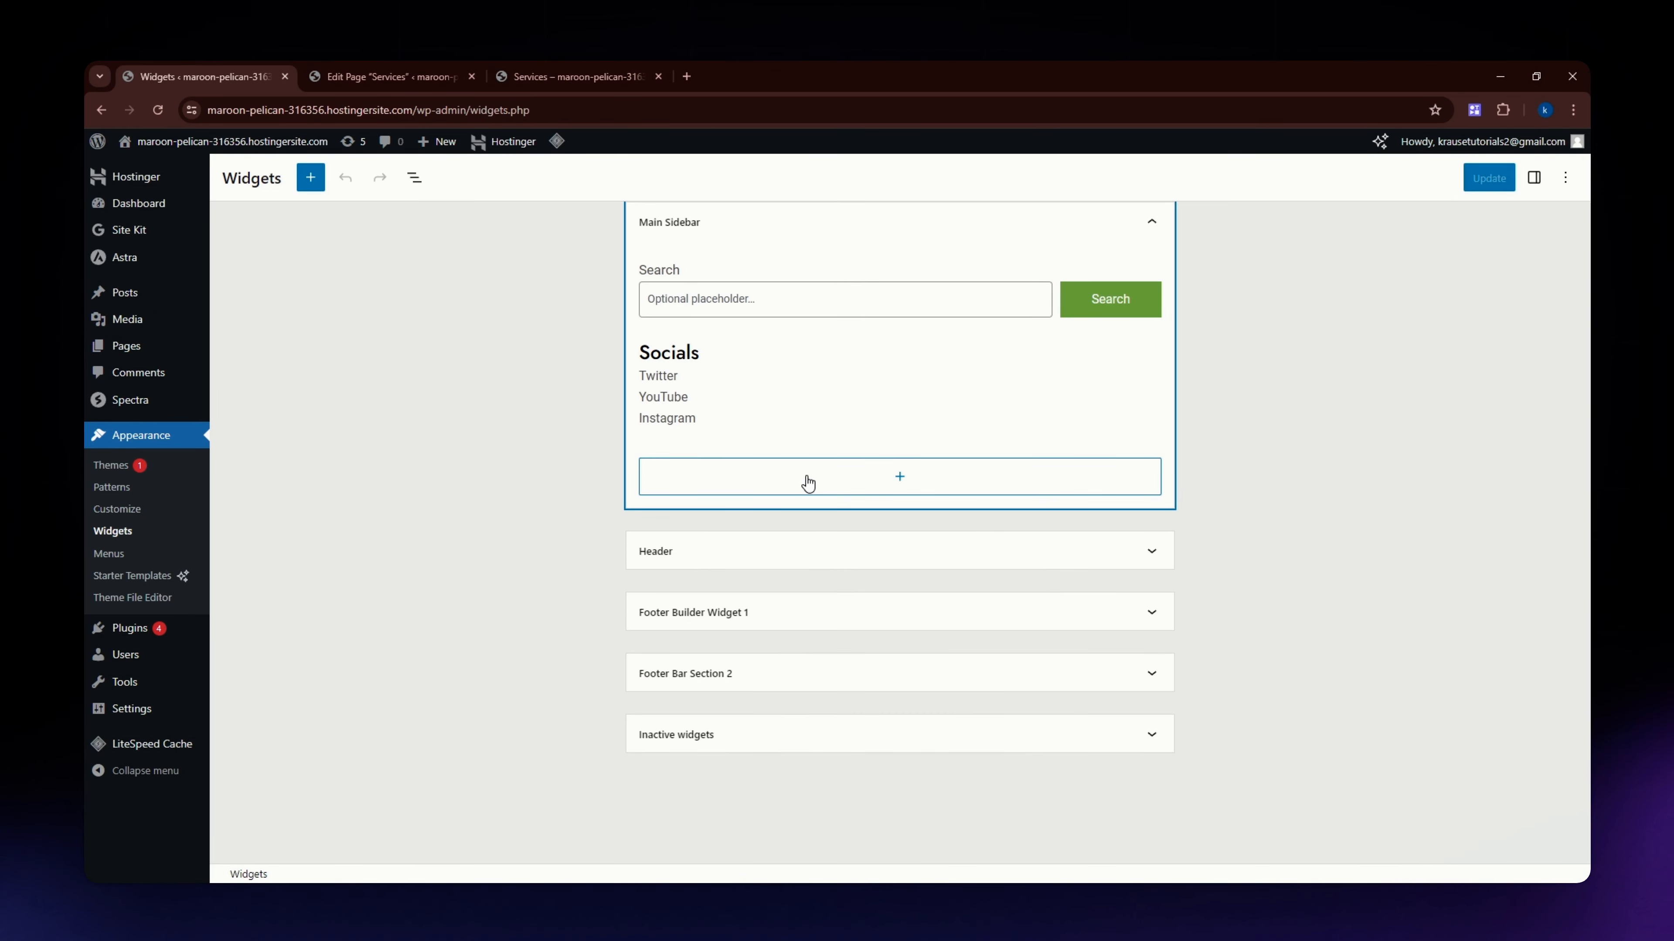
click(809, 484)
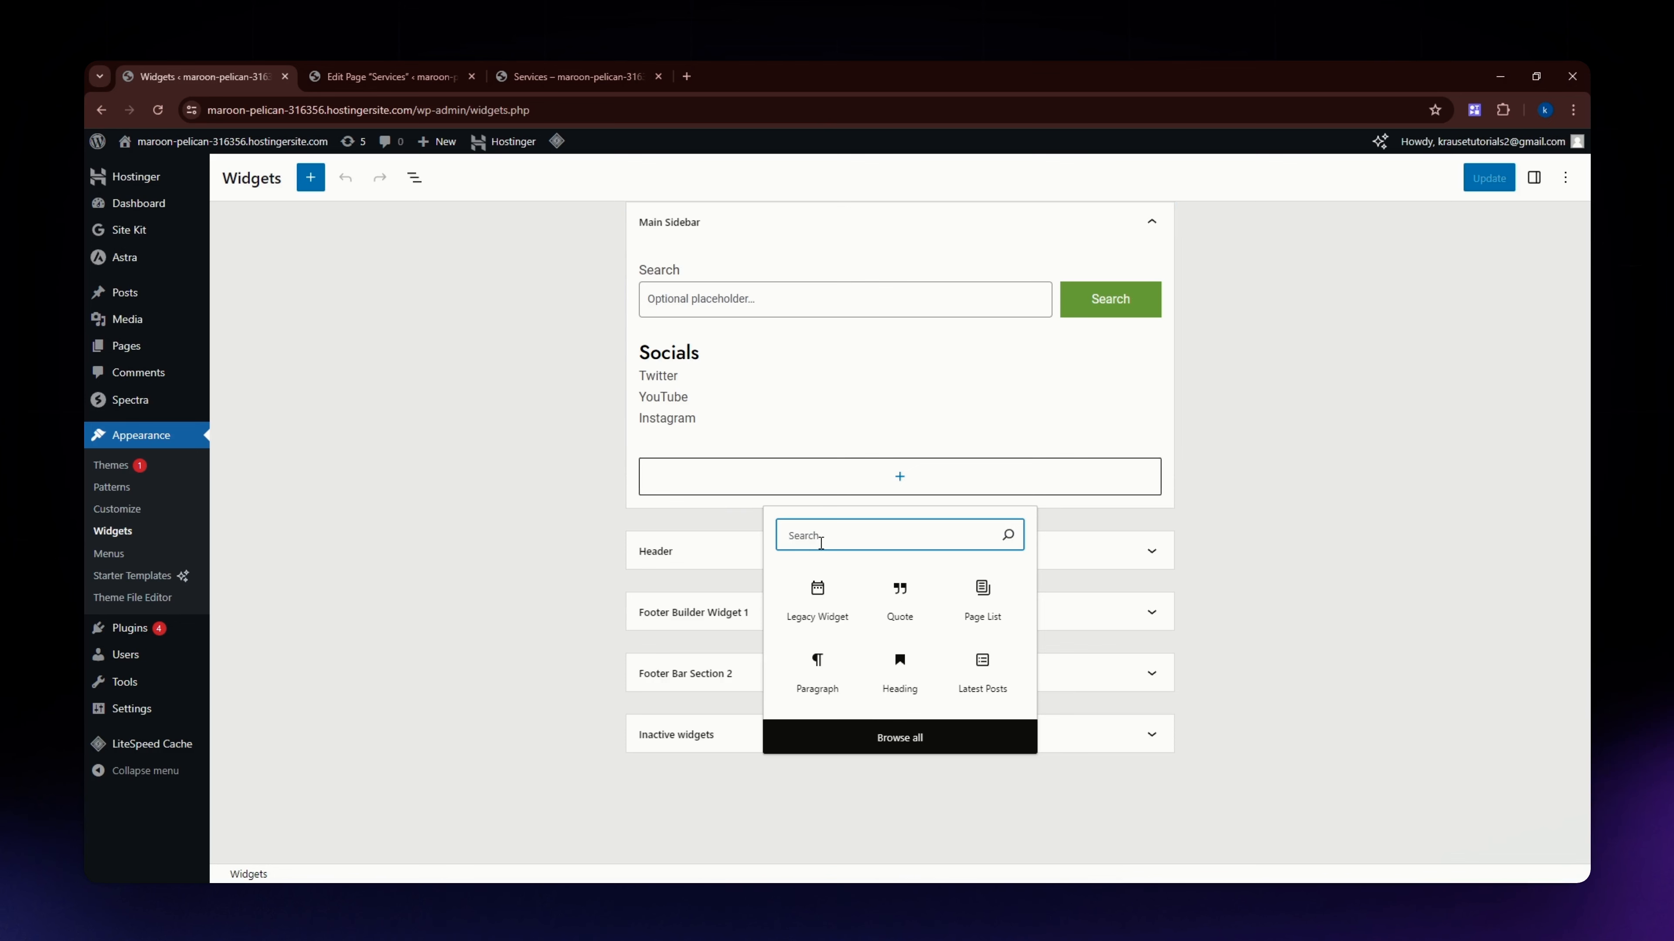
text(naviga)
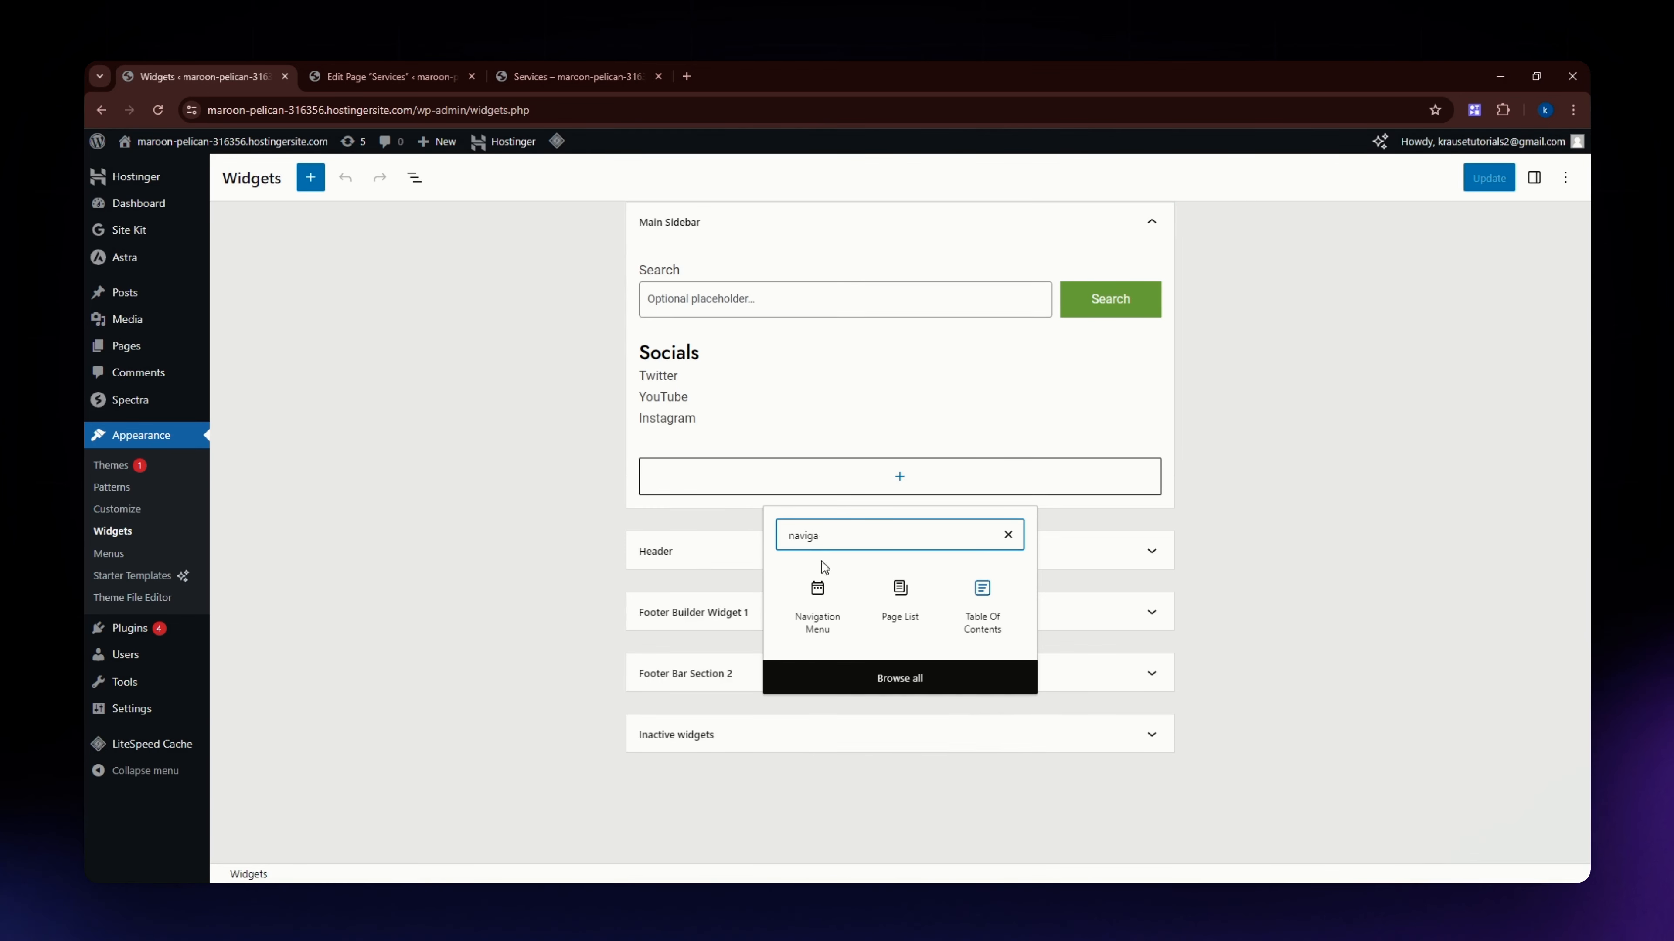
click(817, 593)
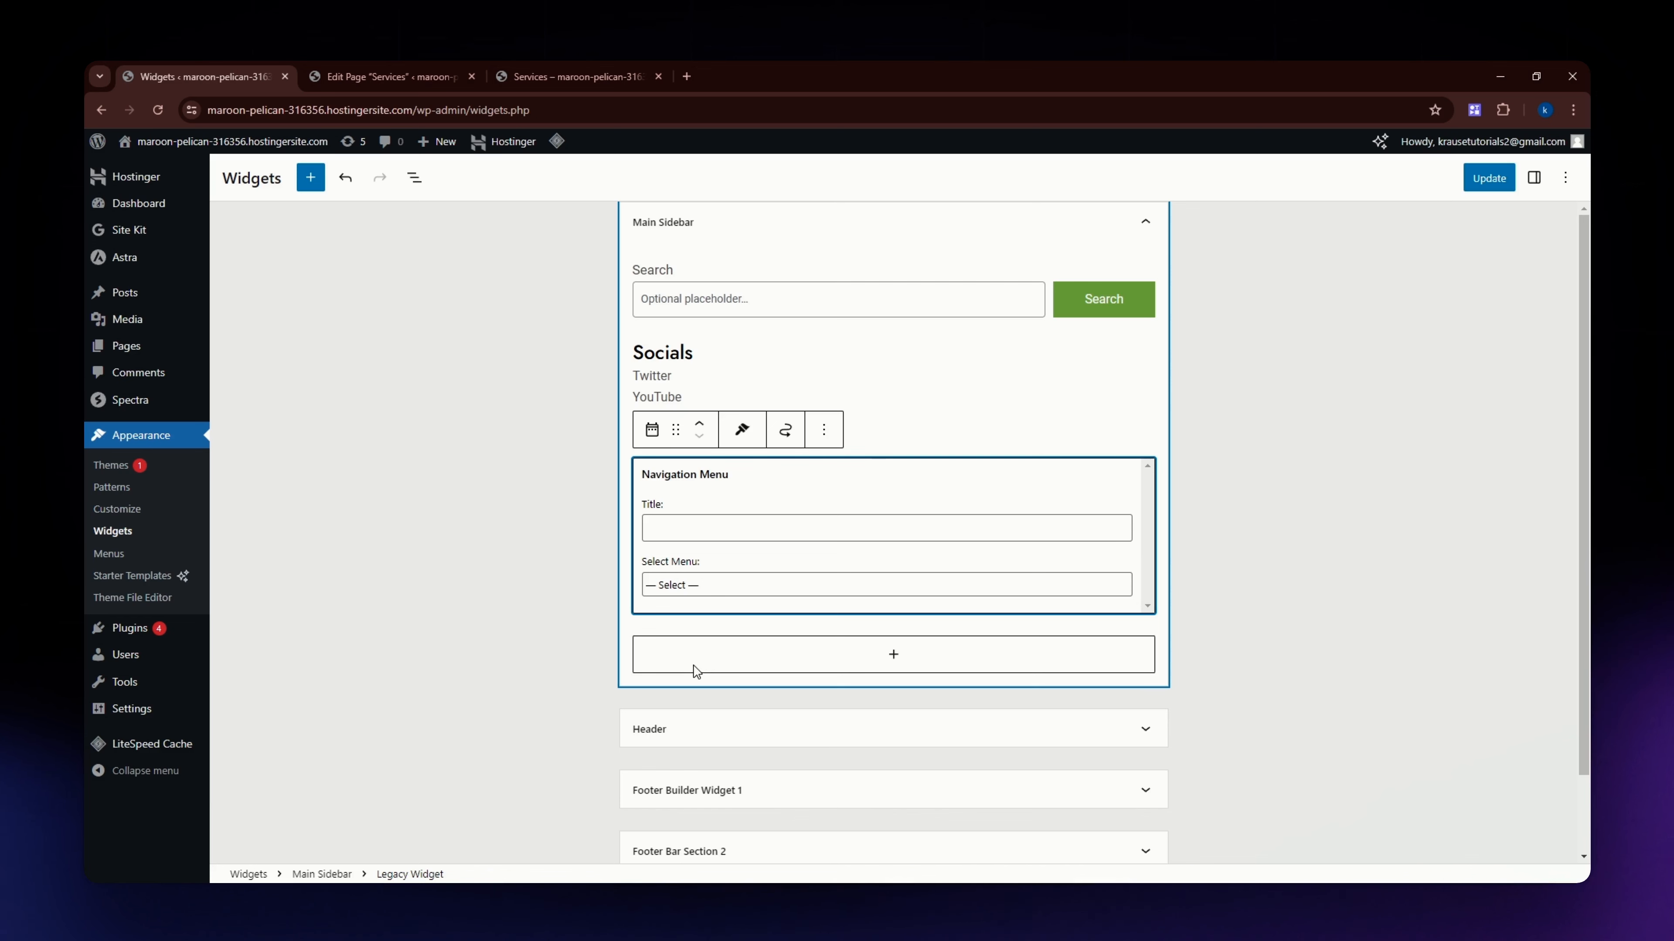
click(511, 600)
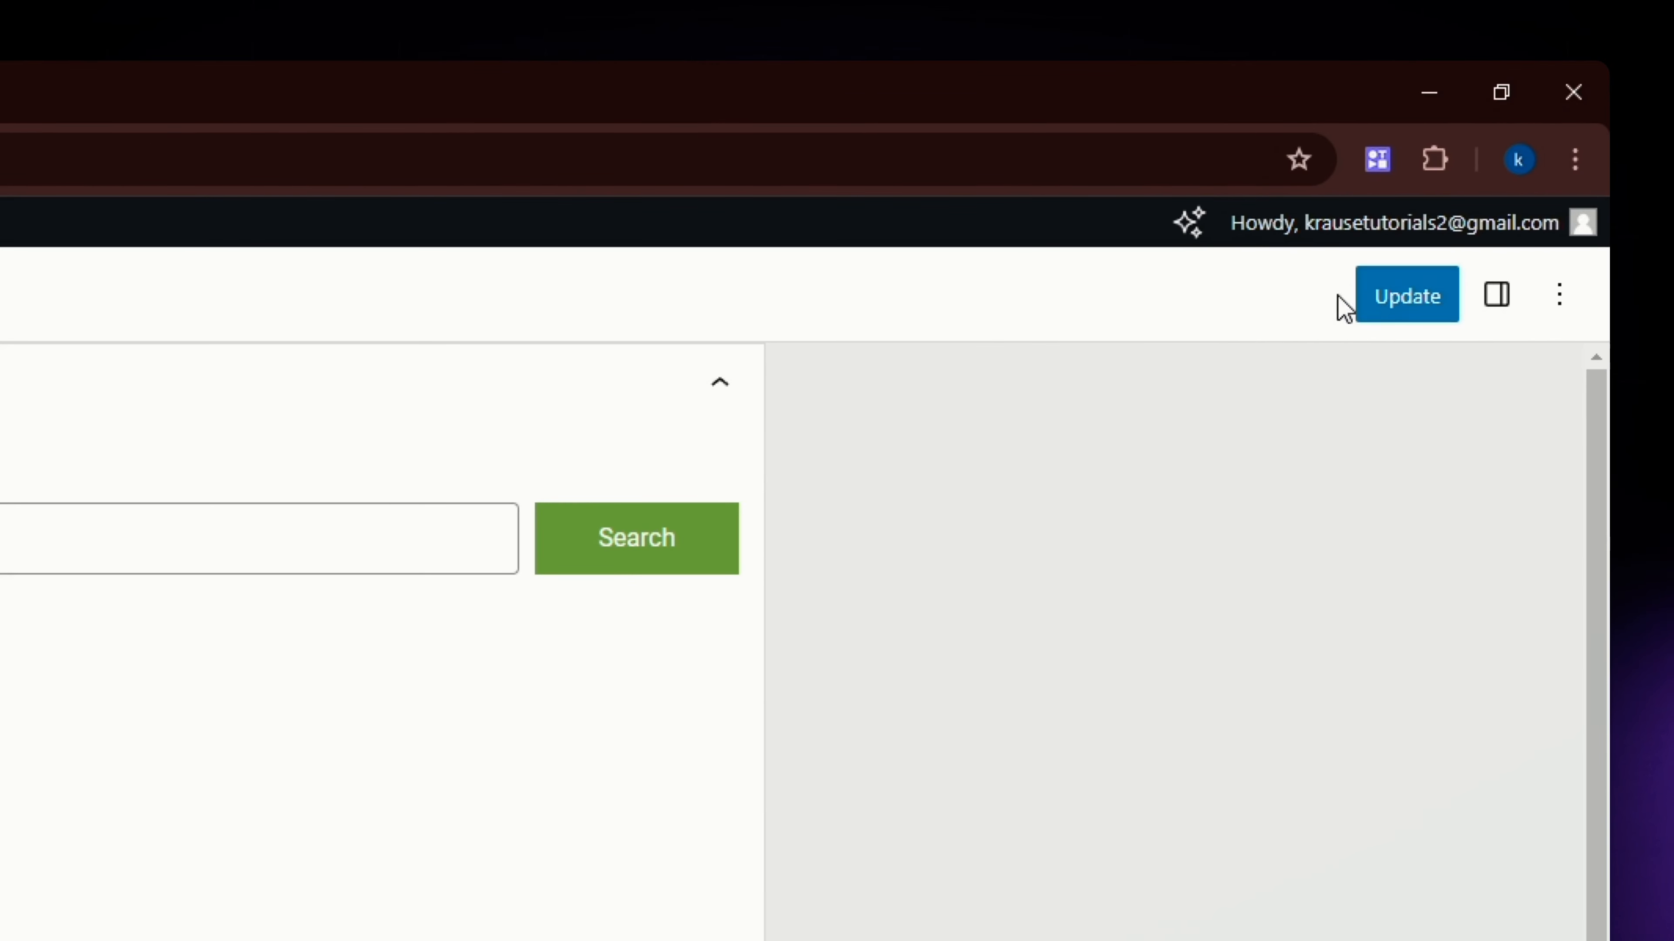
click(1393, 310)
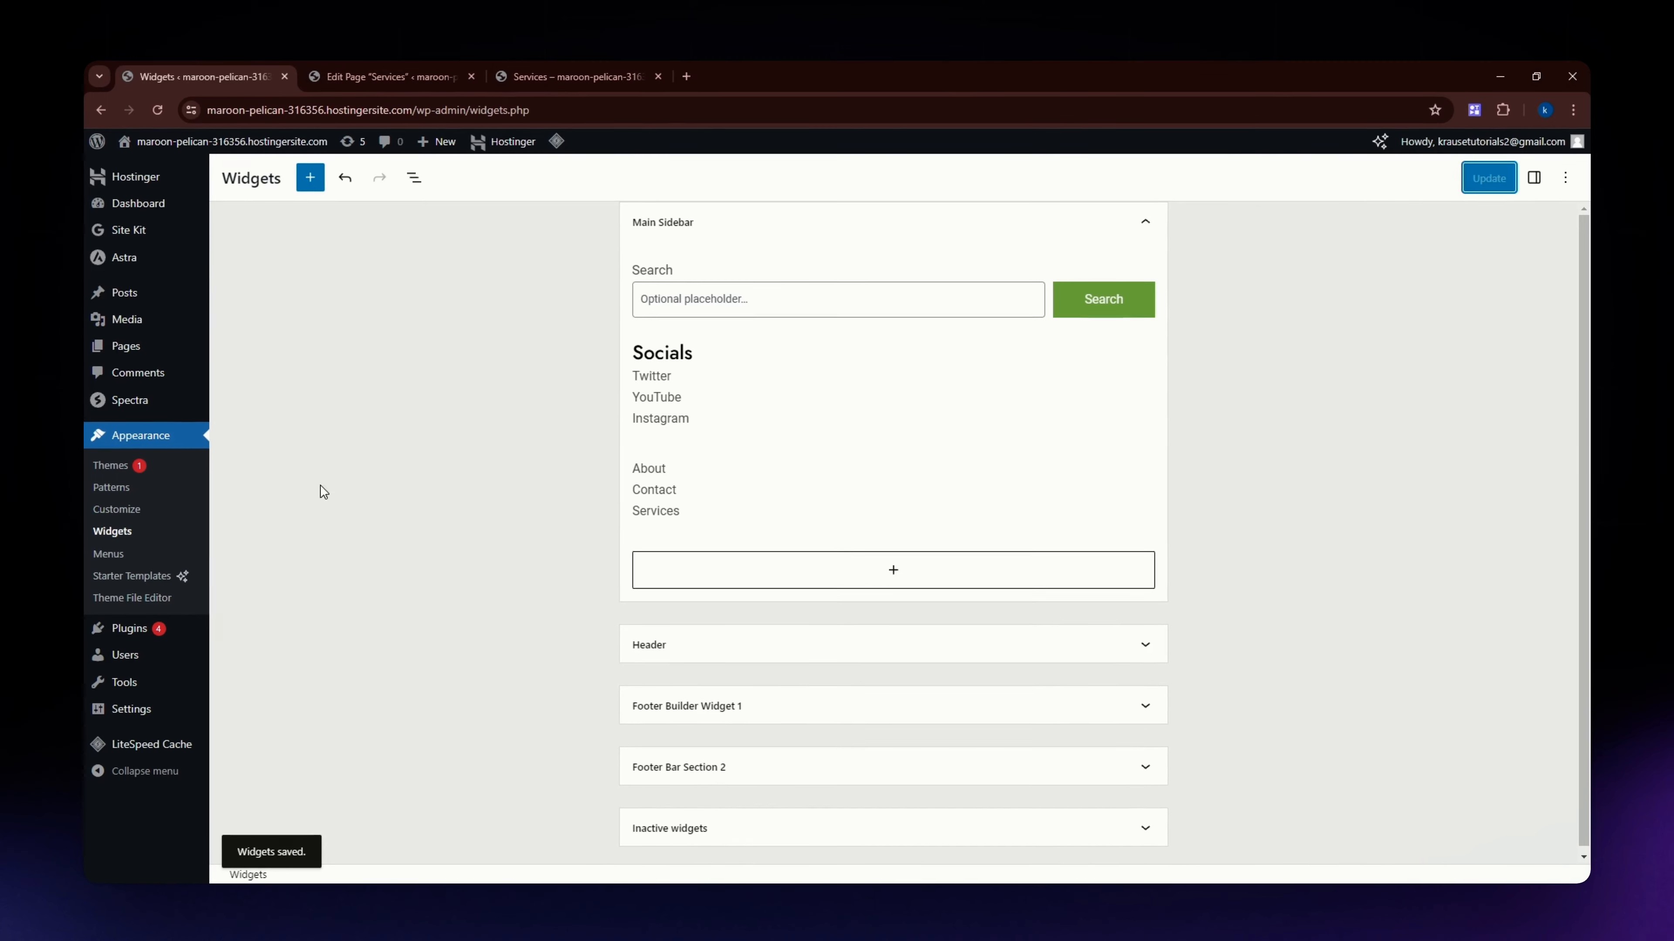
View the live Services page, open it in the theme customizer and set the default sidebar layout to Right Sidebar.
middle_click(220, 146)
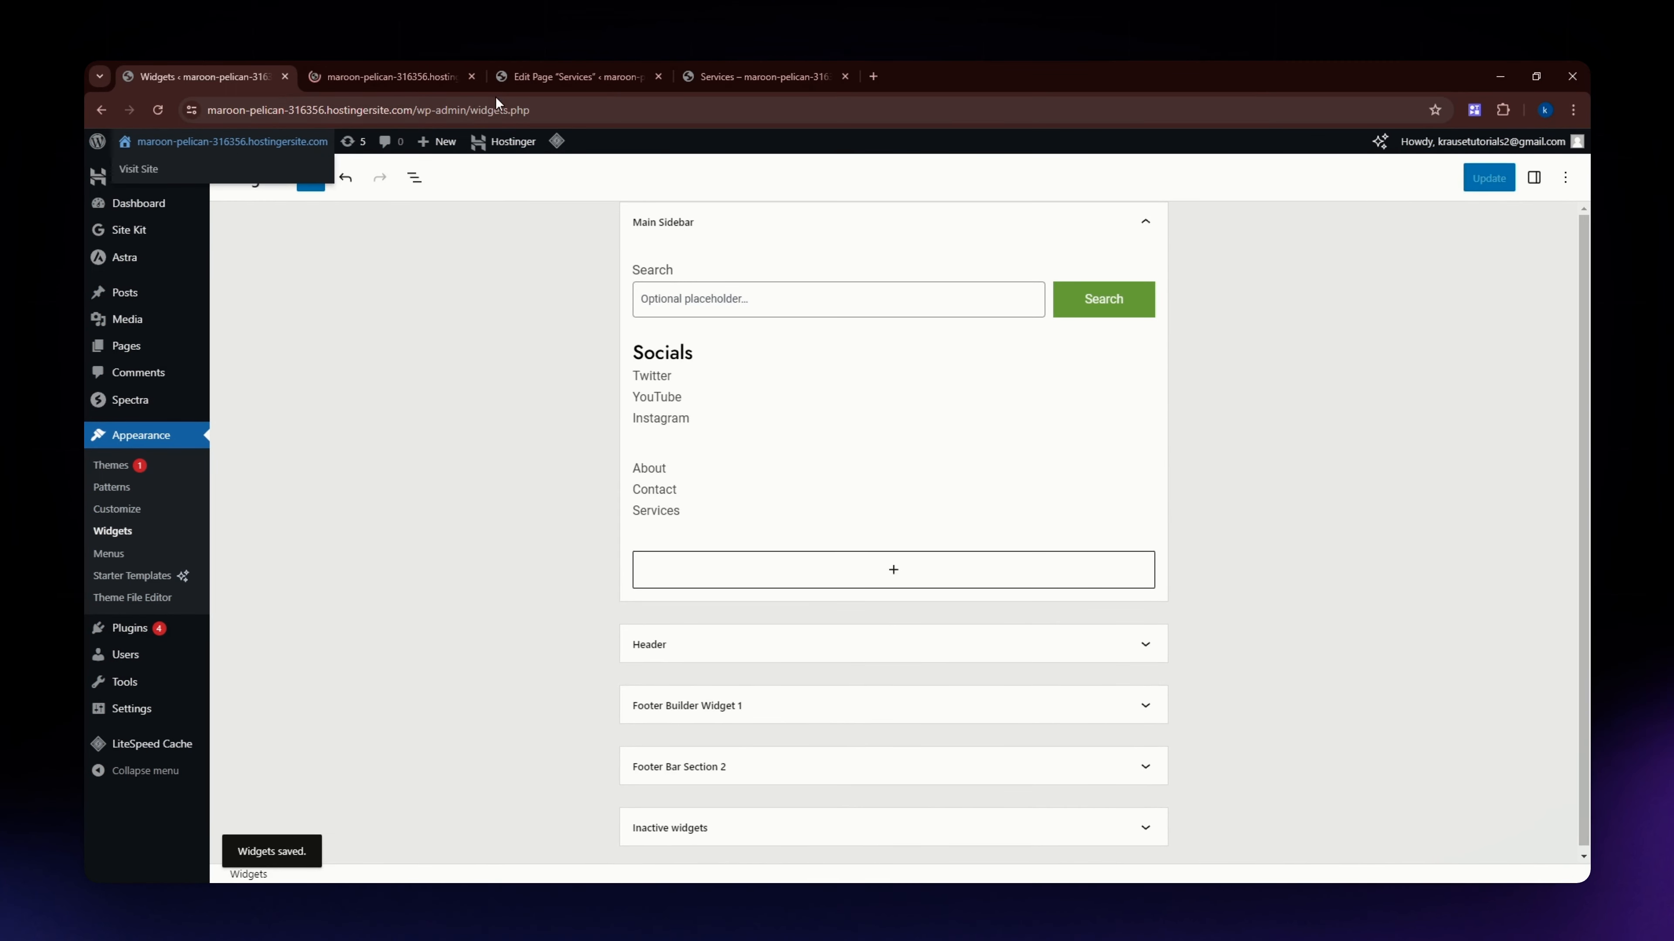
click(762, 65)
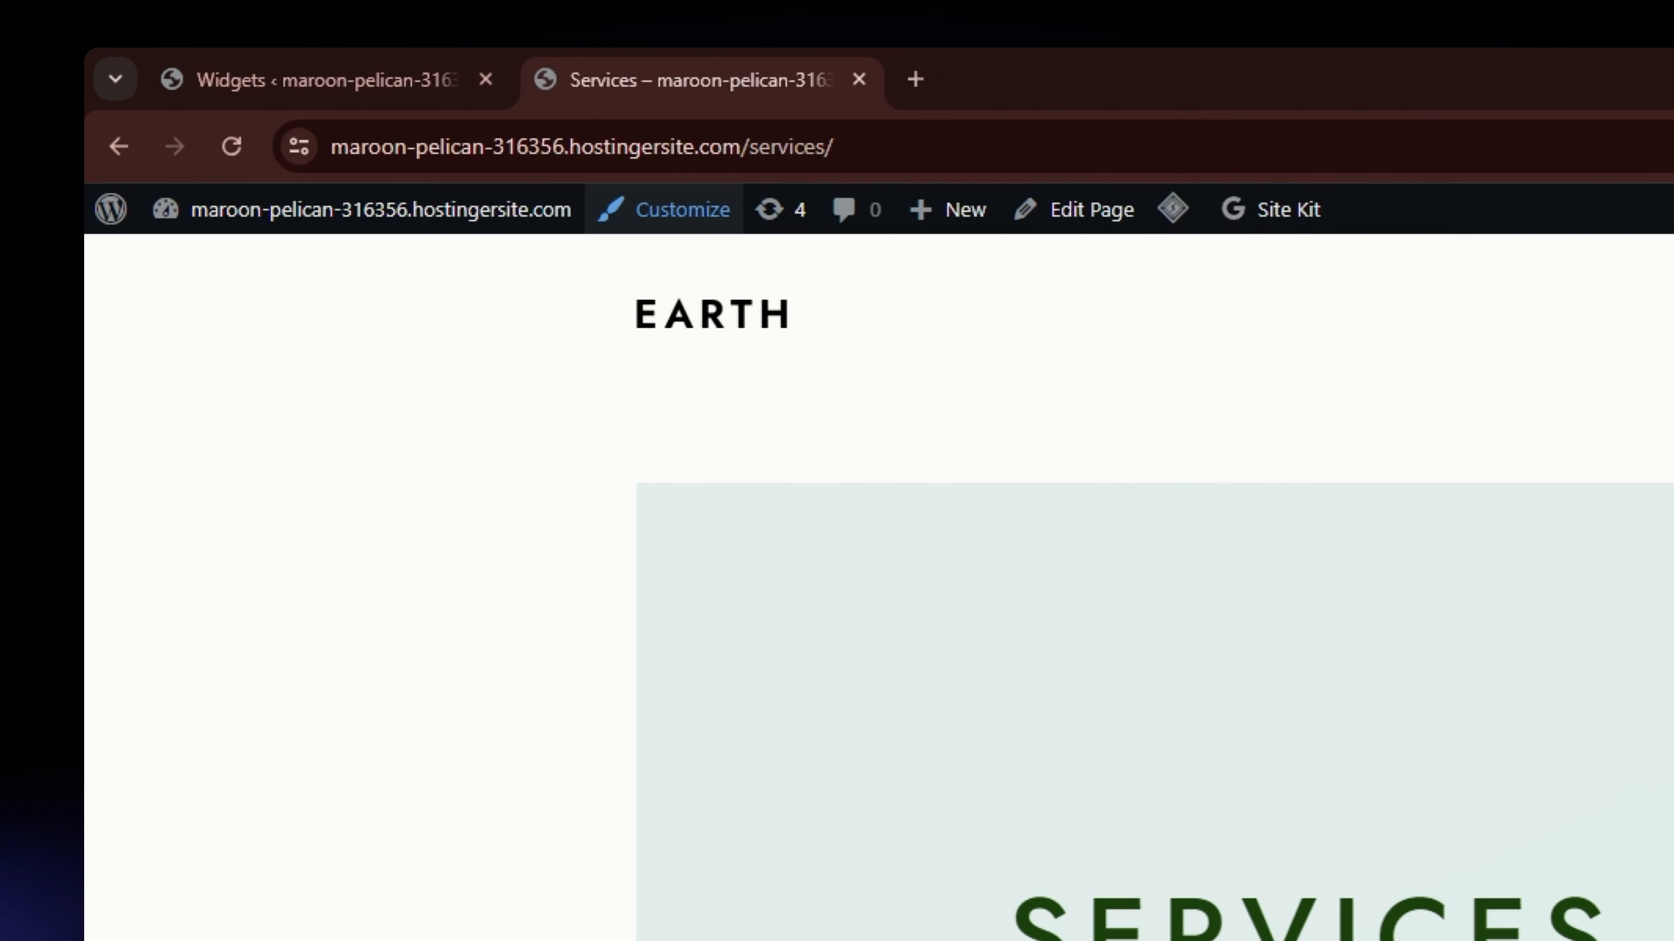
click(661, 211)
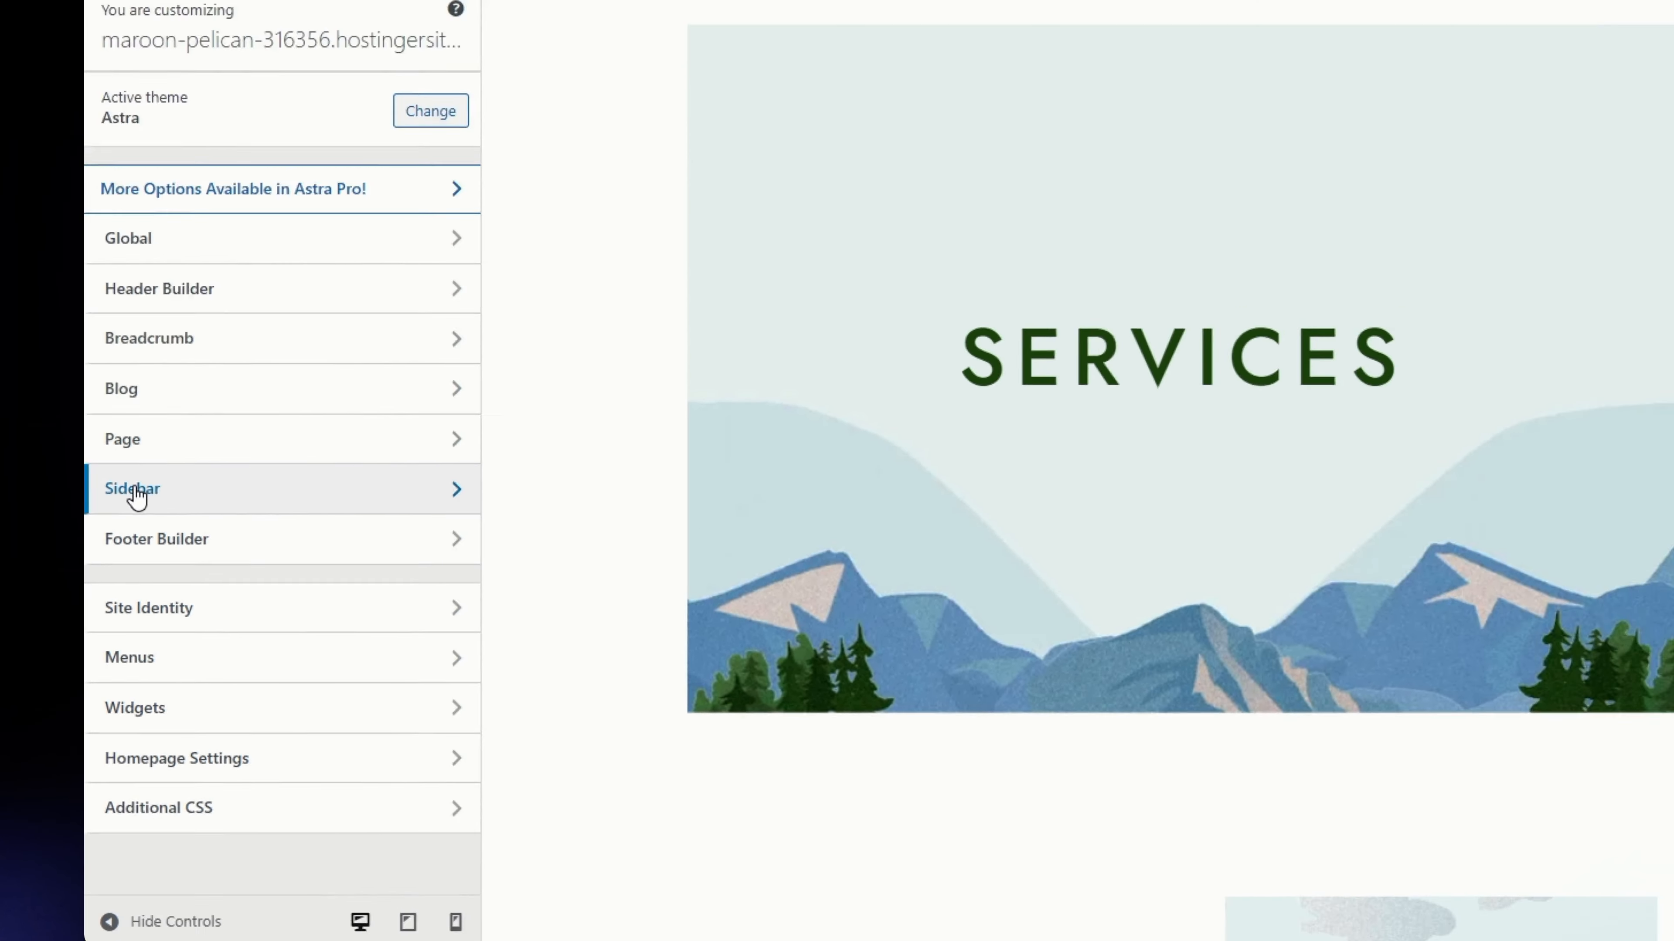
click(175, 426)
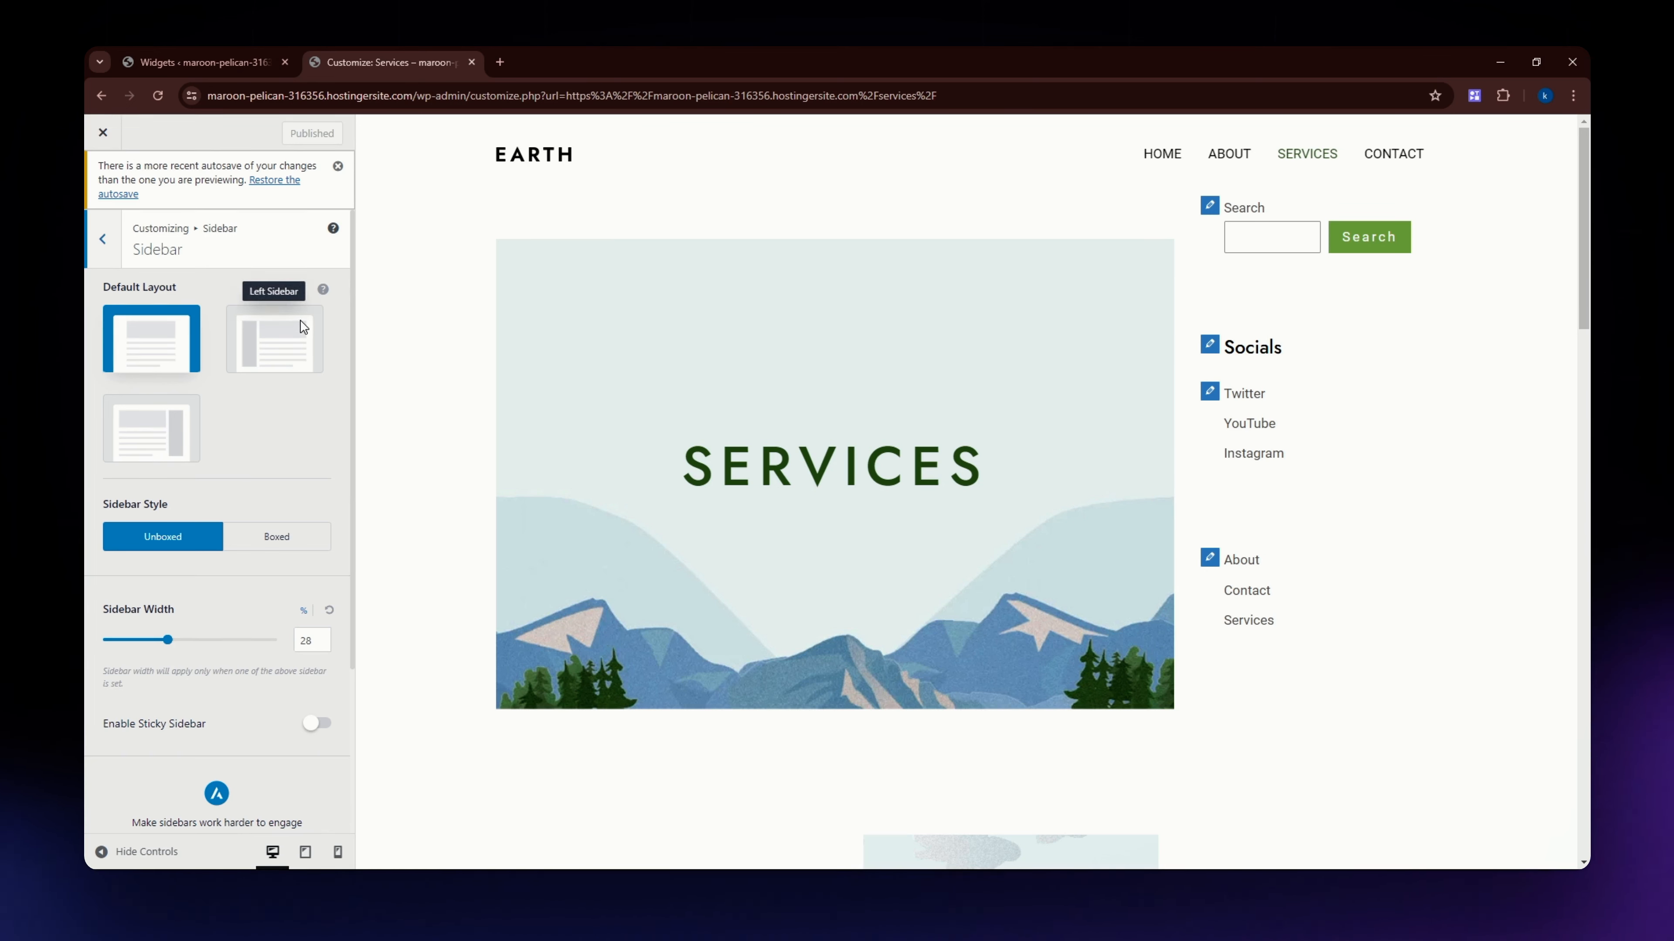
click(165, 446)
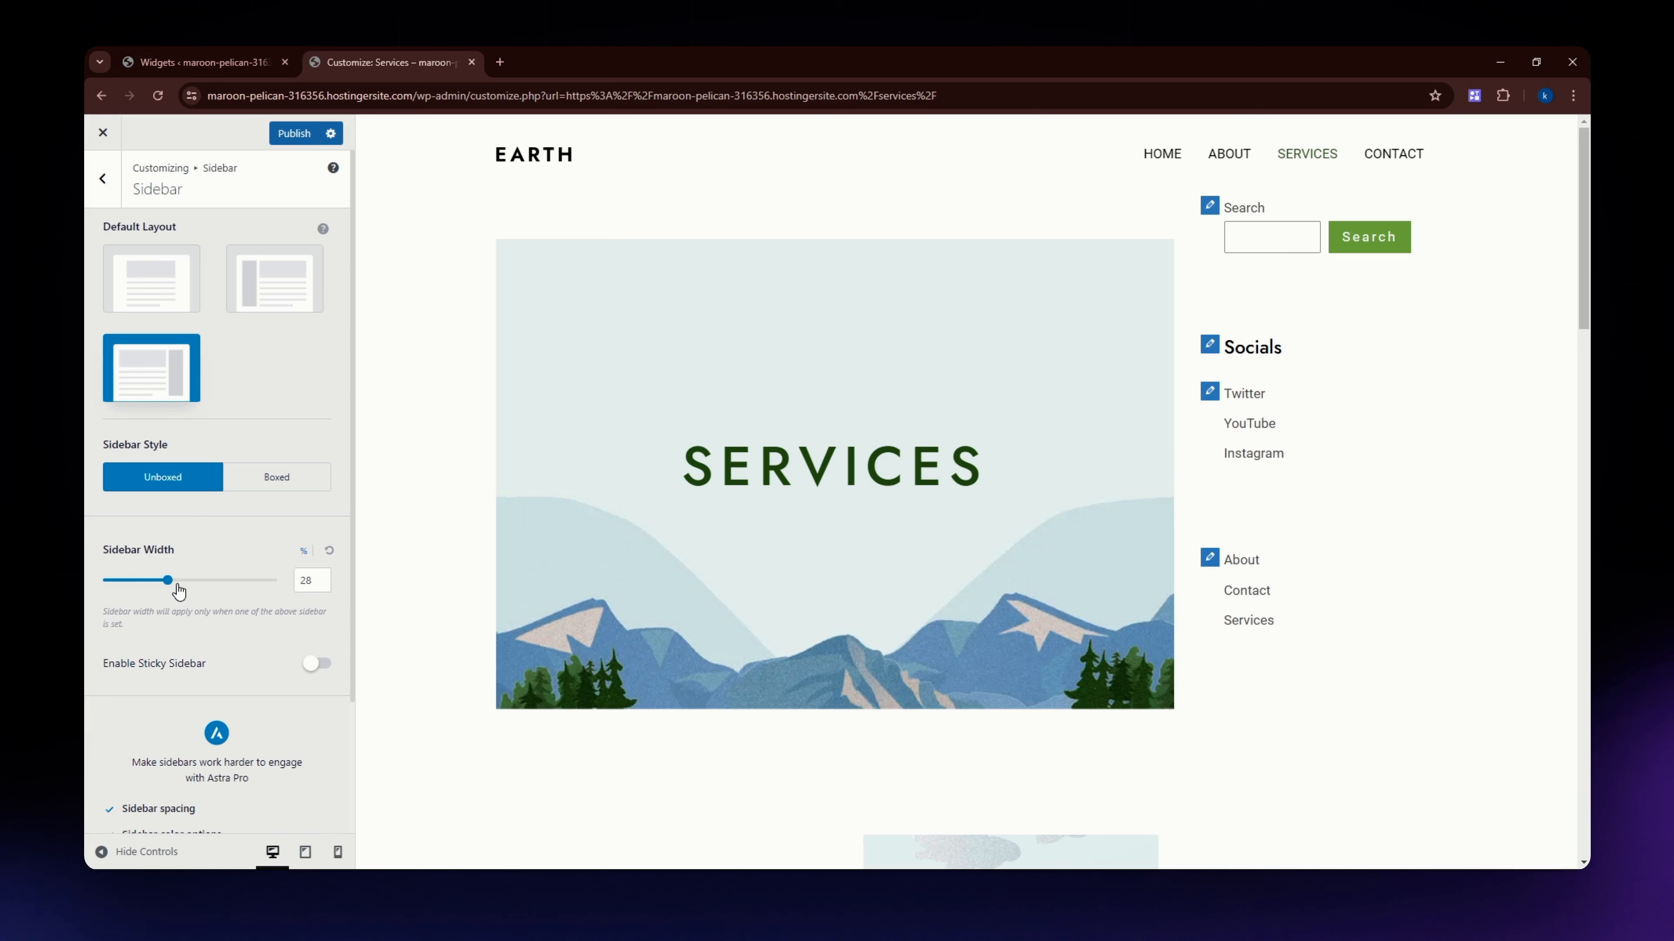
Try a narrower sidebar width of 23% and return it to 28%.
drag(165, 583, 160, 592)
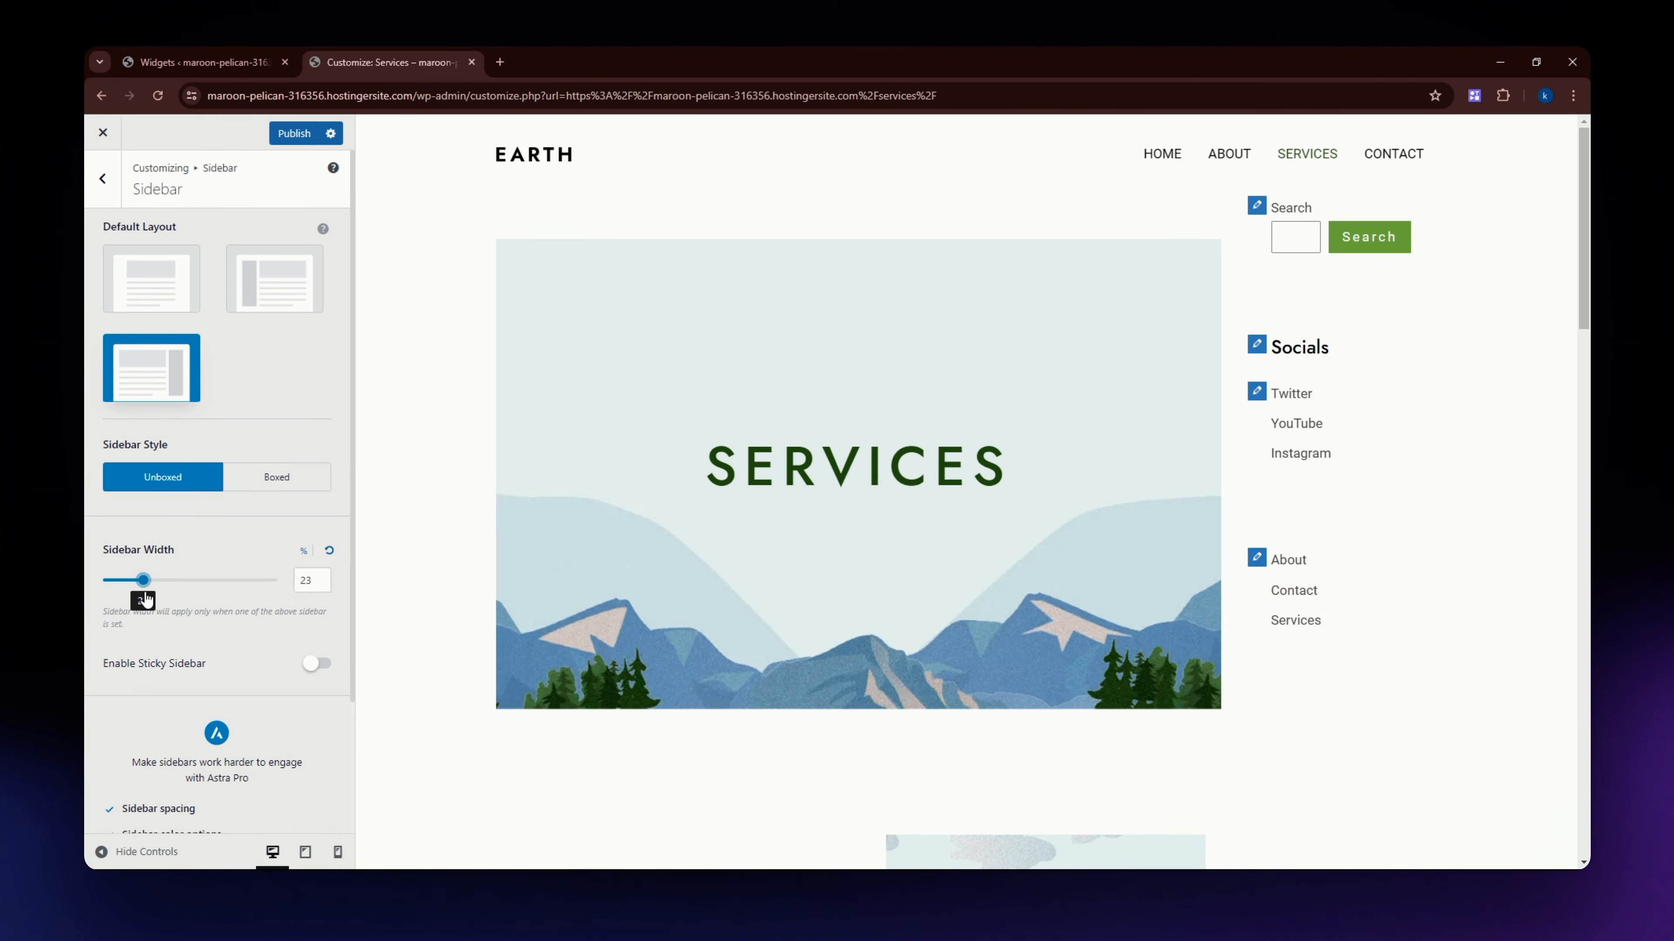
drag(158, 597, 170, 598)
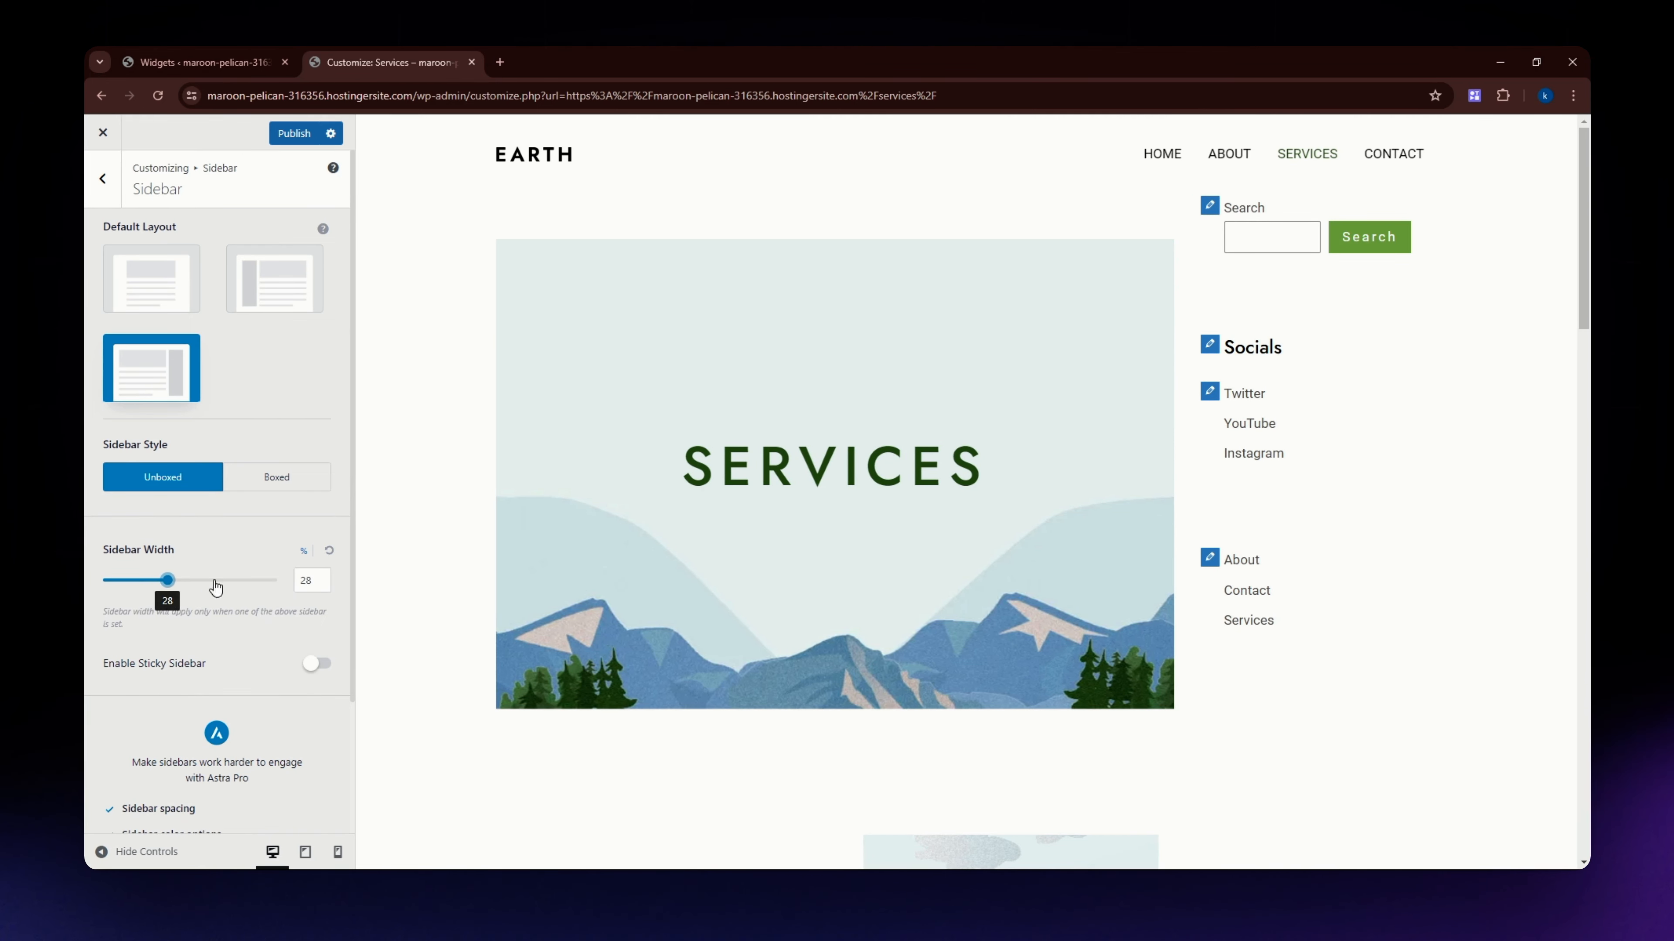
scroll(272, 650, down, 3)
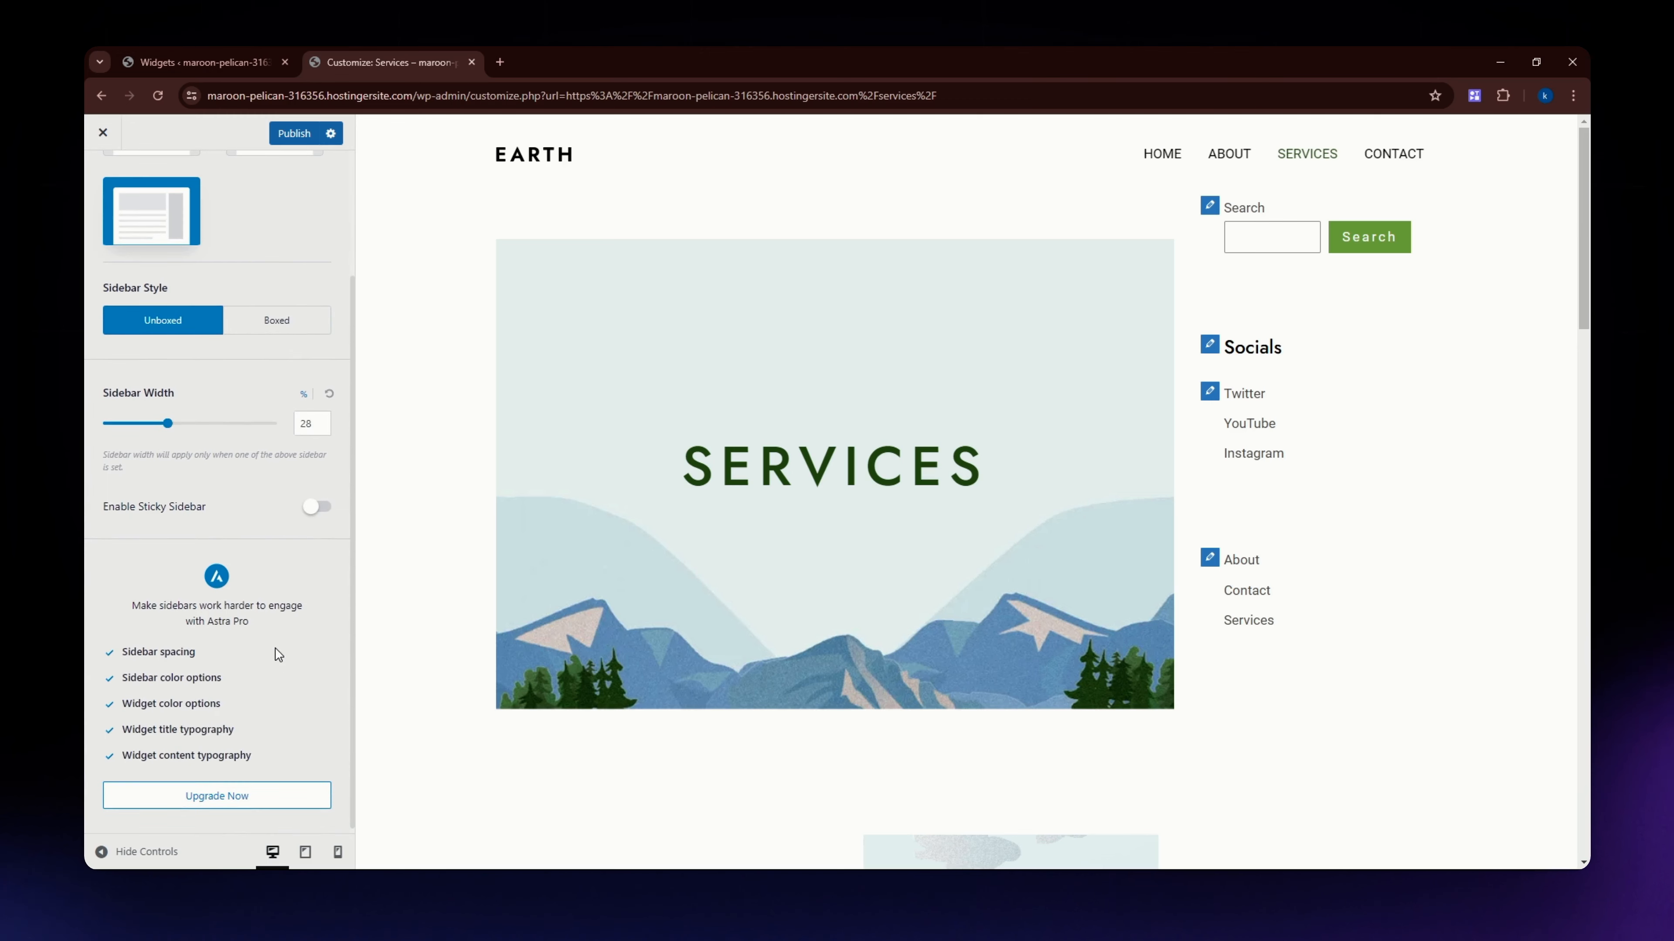
scroll(295, 661, up, 3)
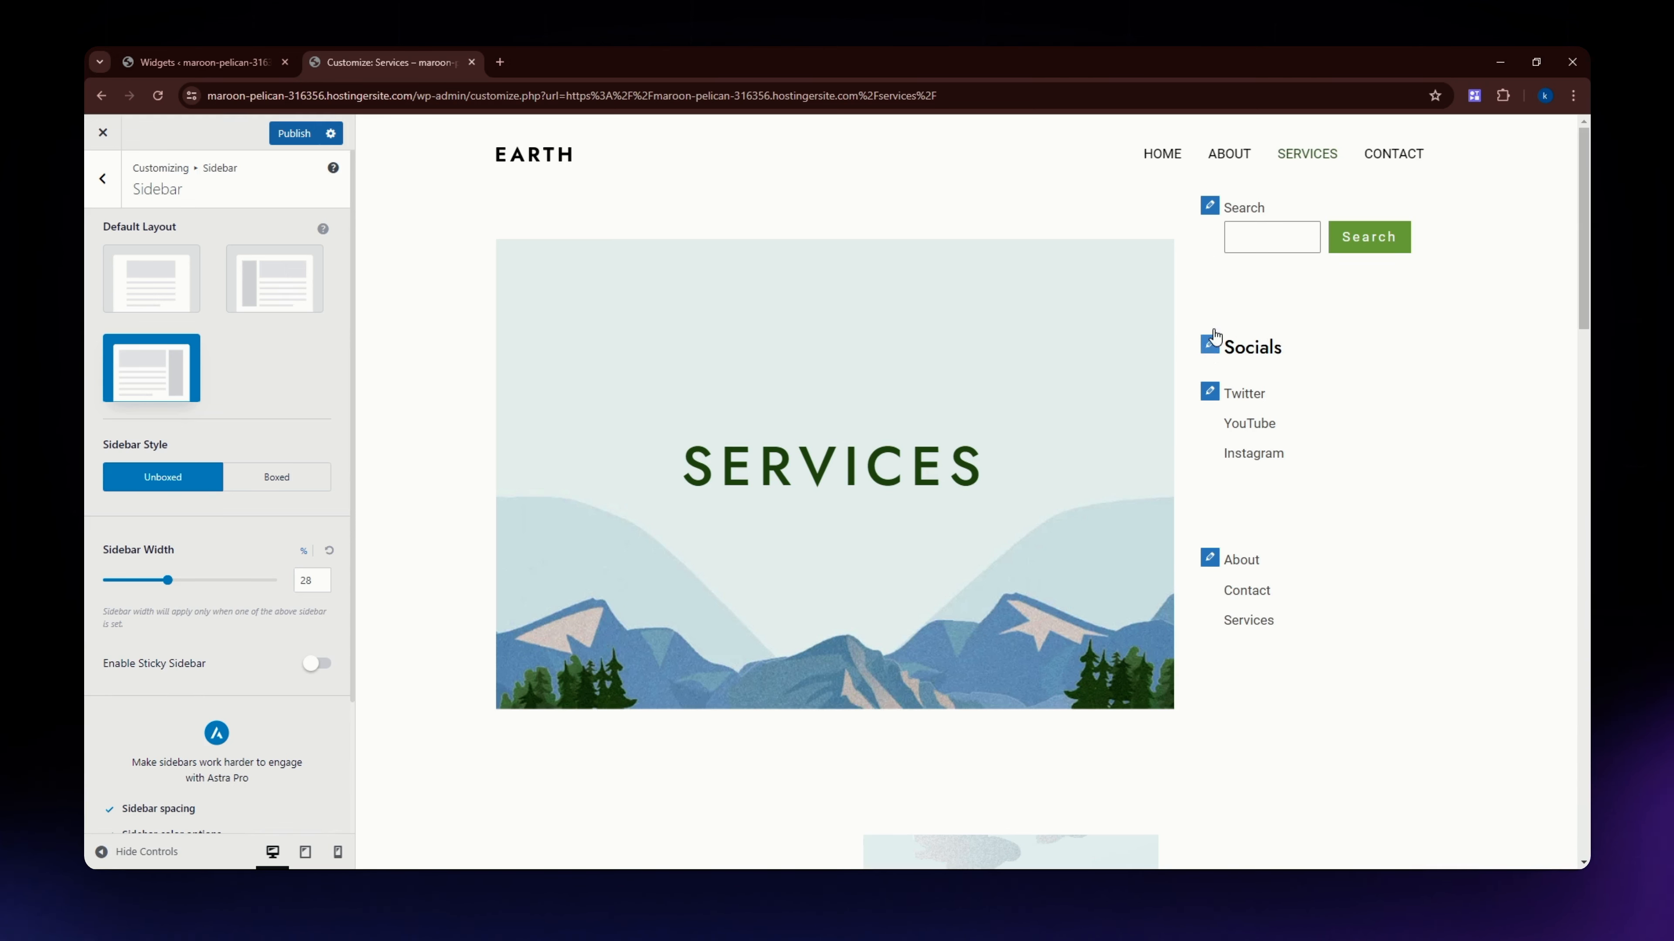
Delete the Socials and Sample sidebar Navigation Menu widgets from the Main Sidebar in the customizer.
click(1210, 209)
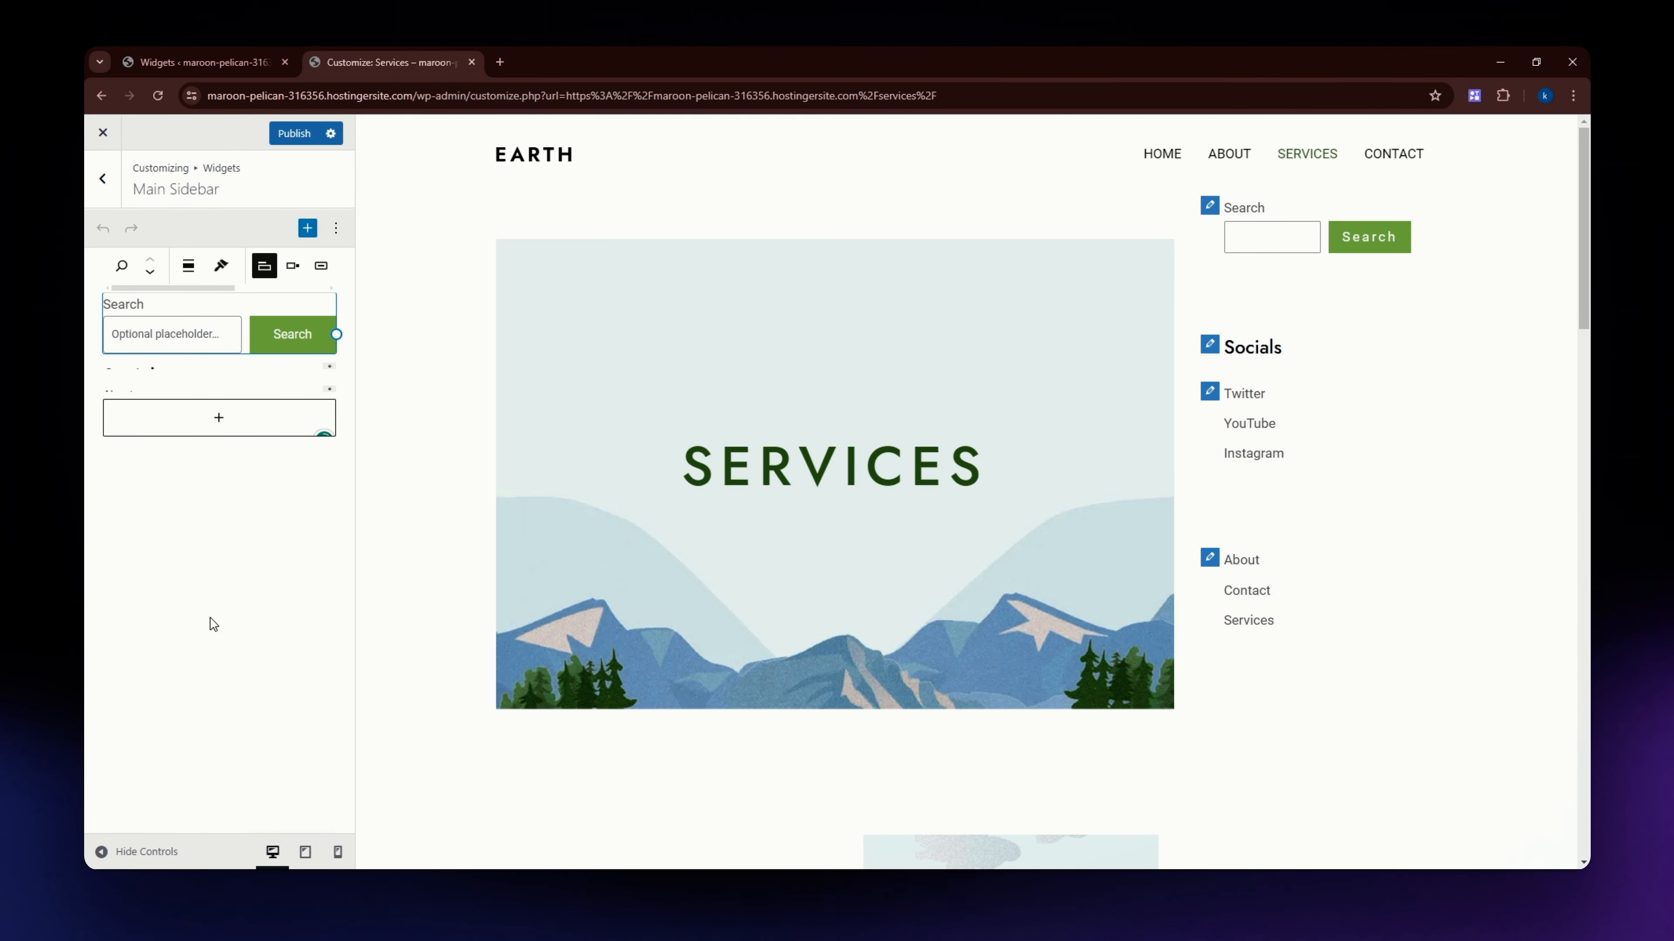
click(241, 402)
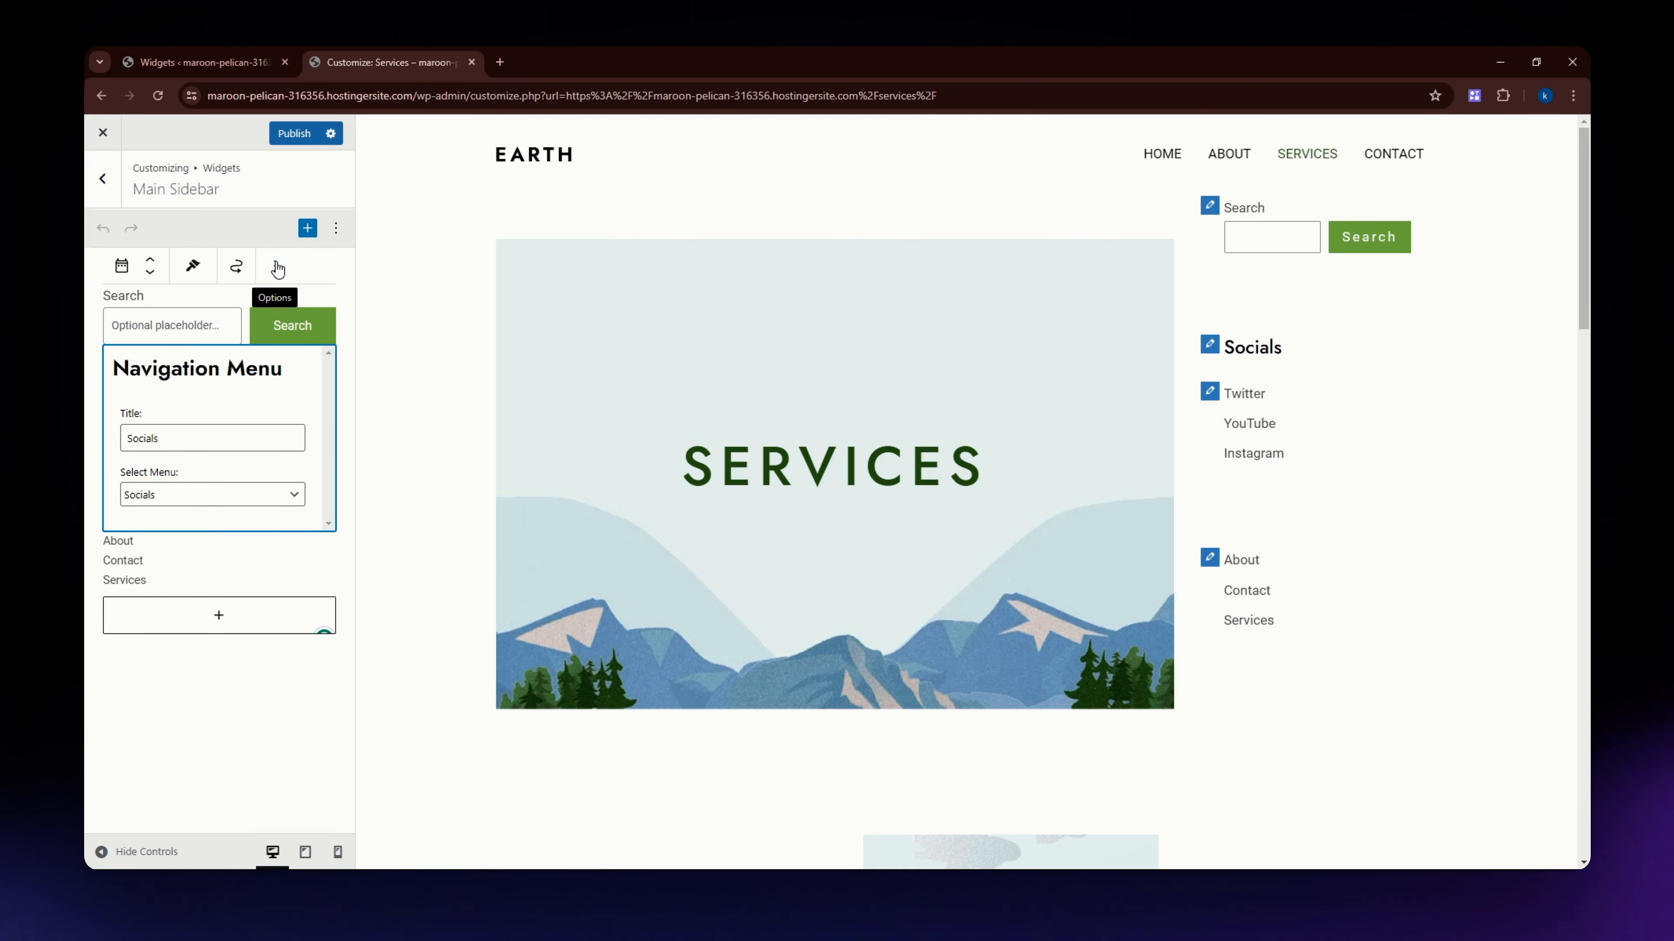
click(275, 279)
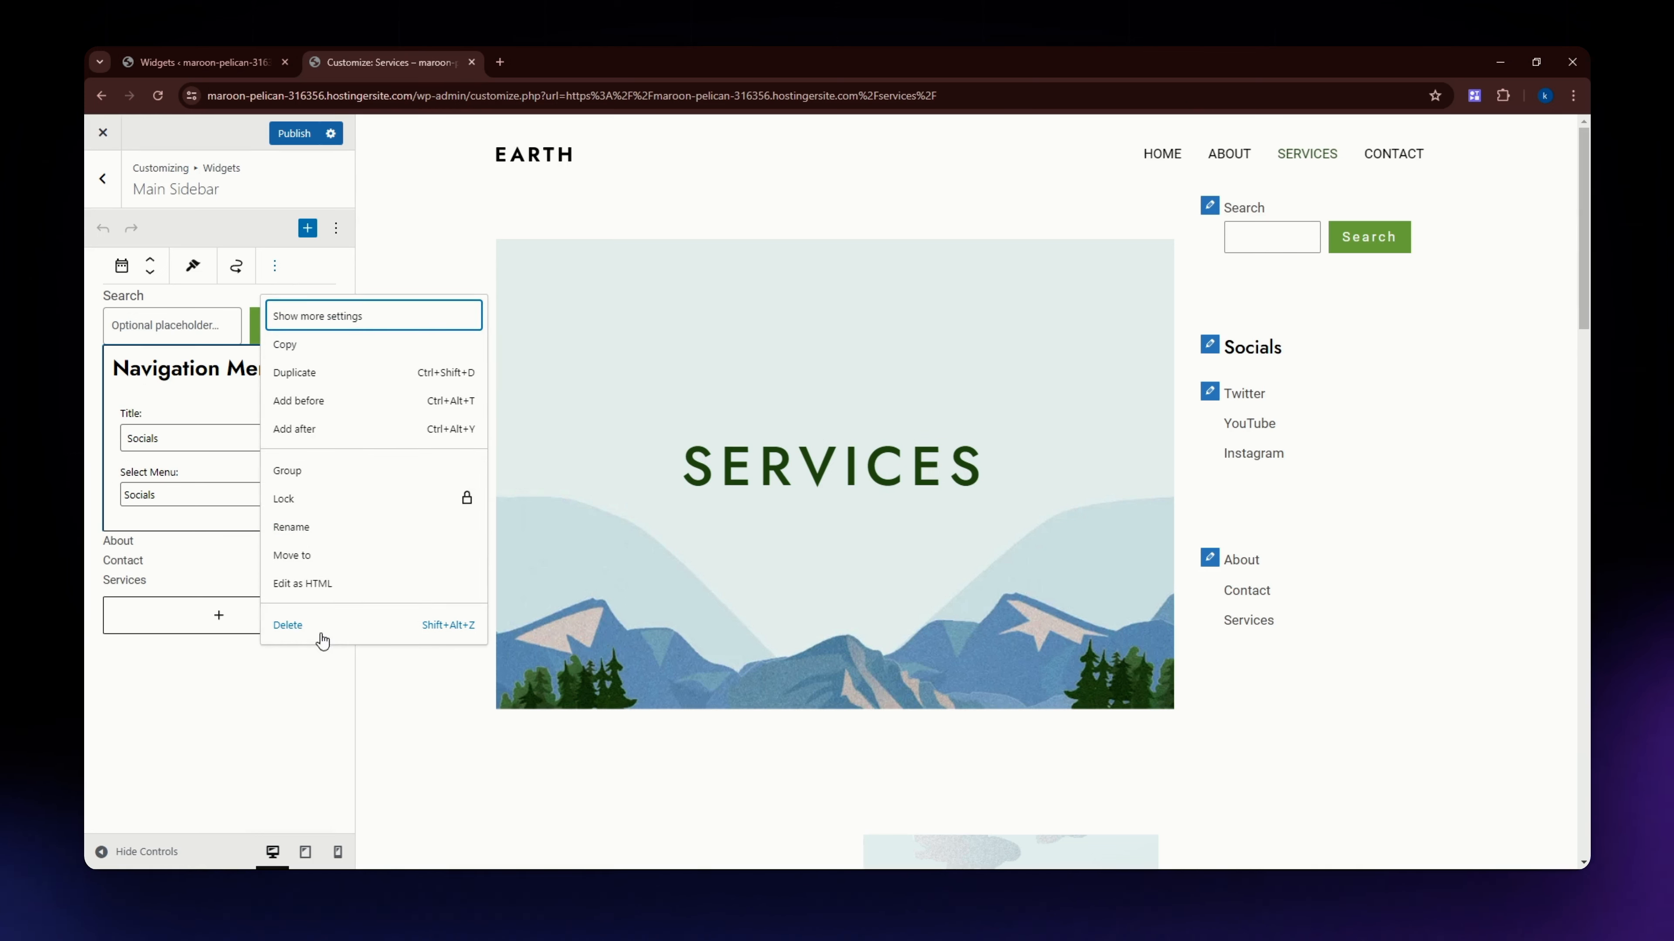
click(297, 625)
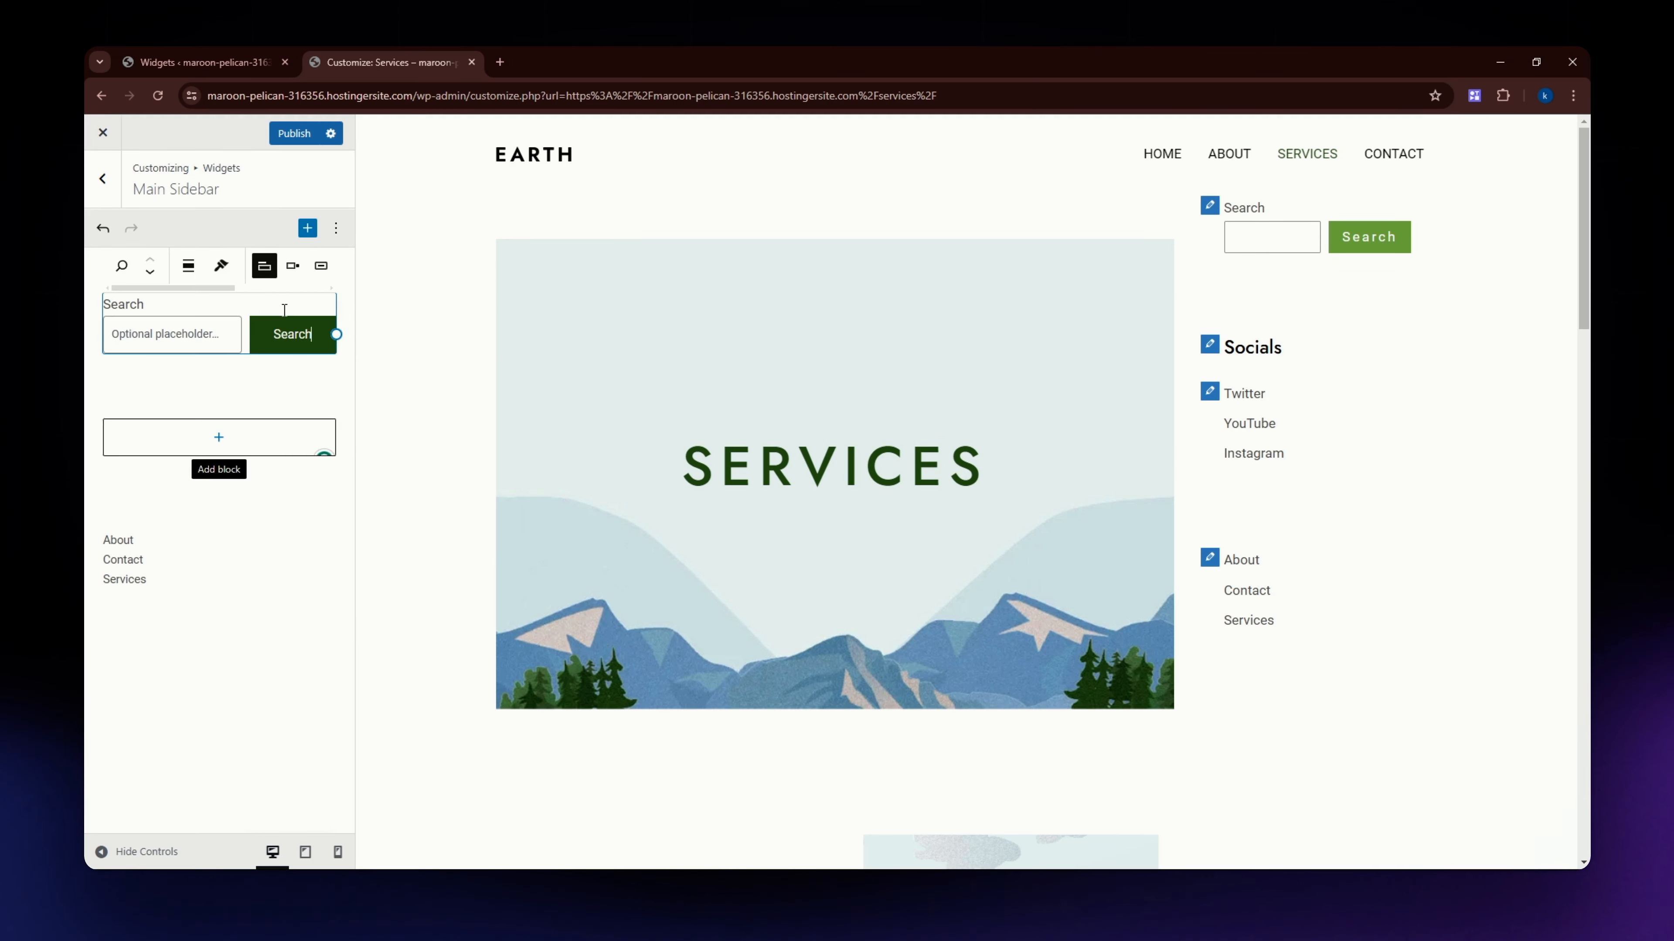
click(253, 402)
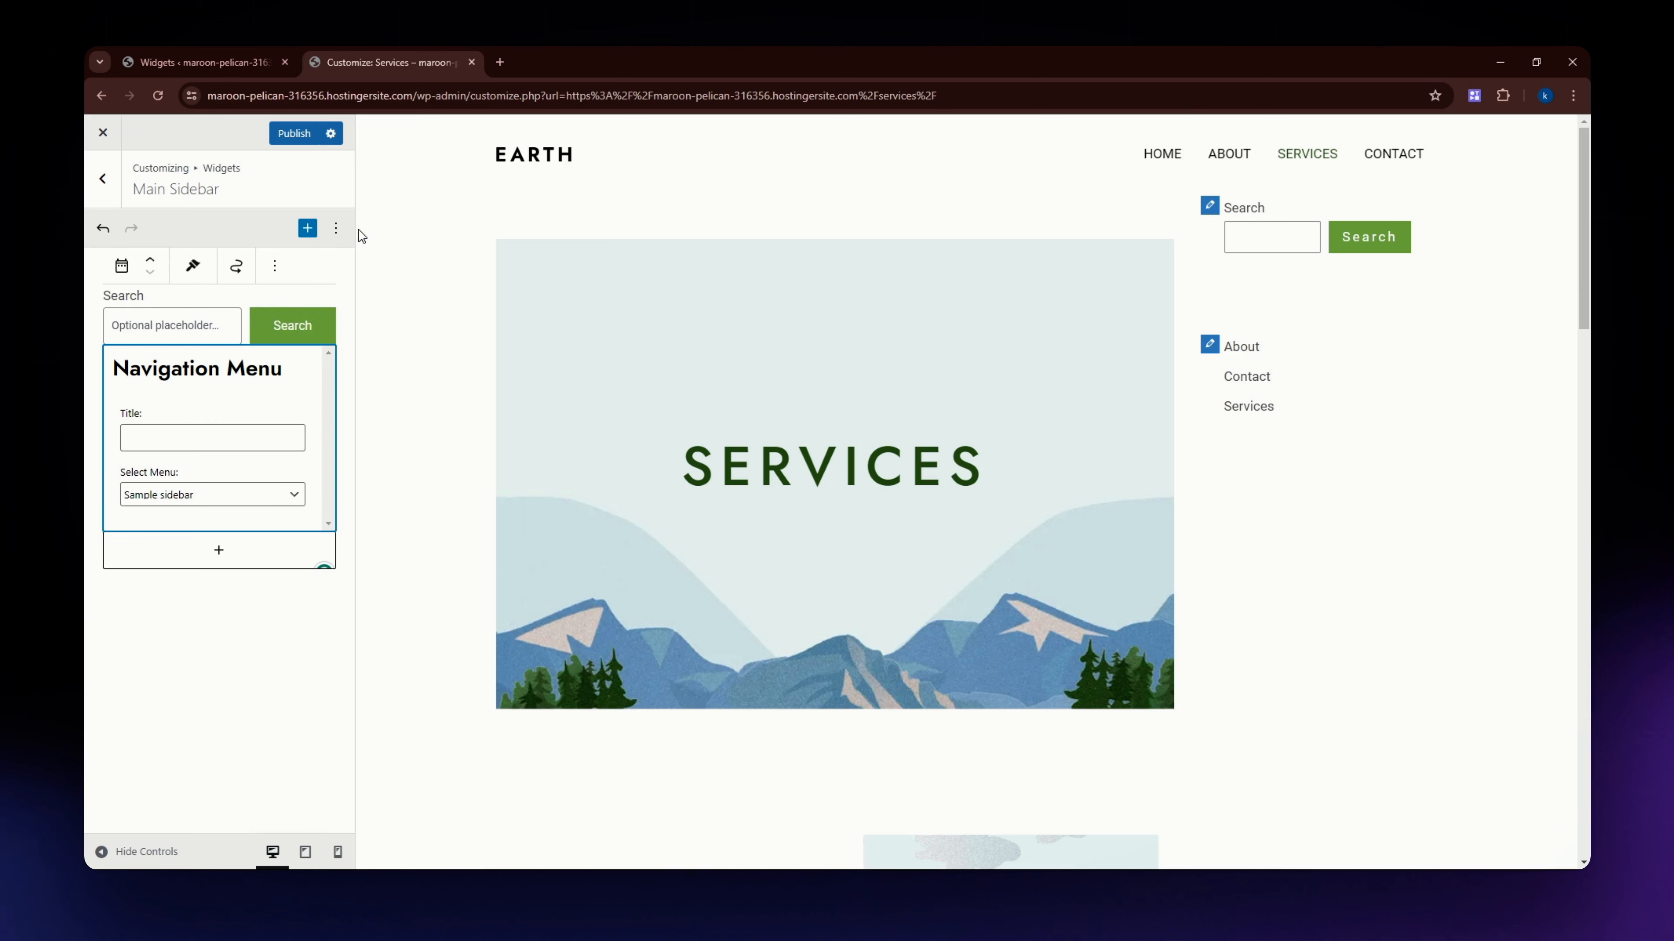
click(274, 266)
click(313, 632)
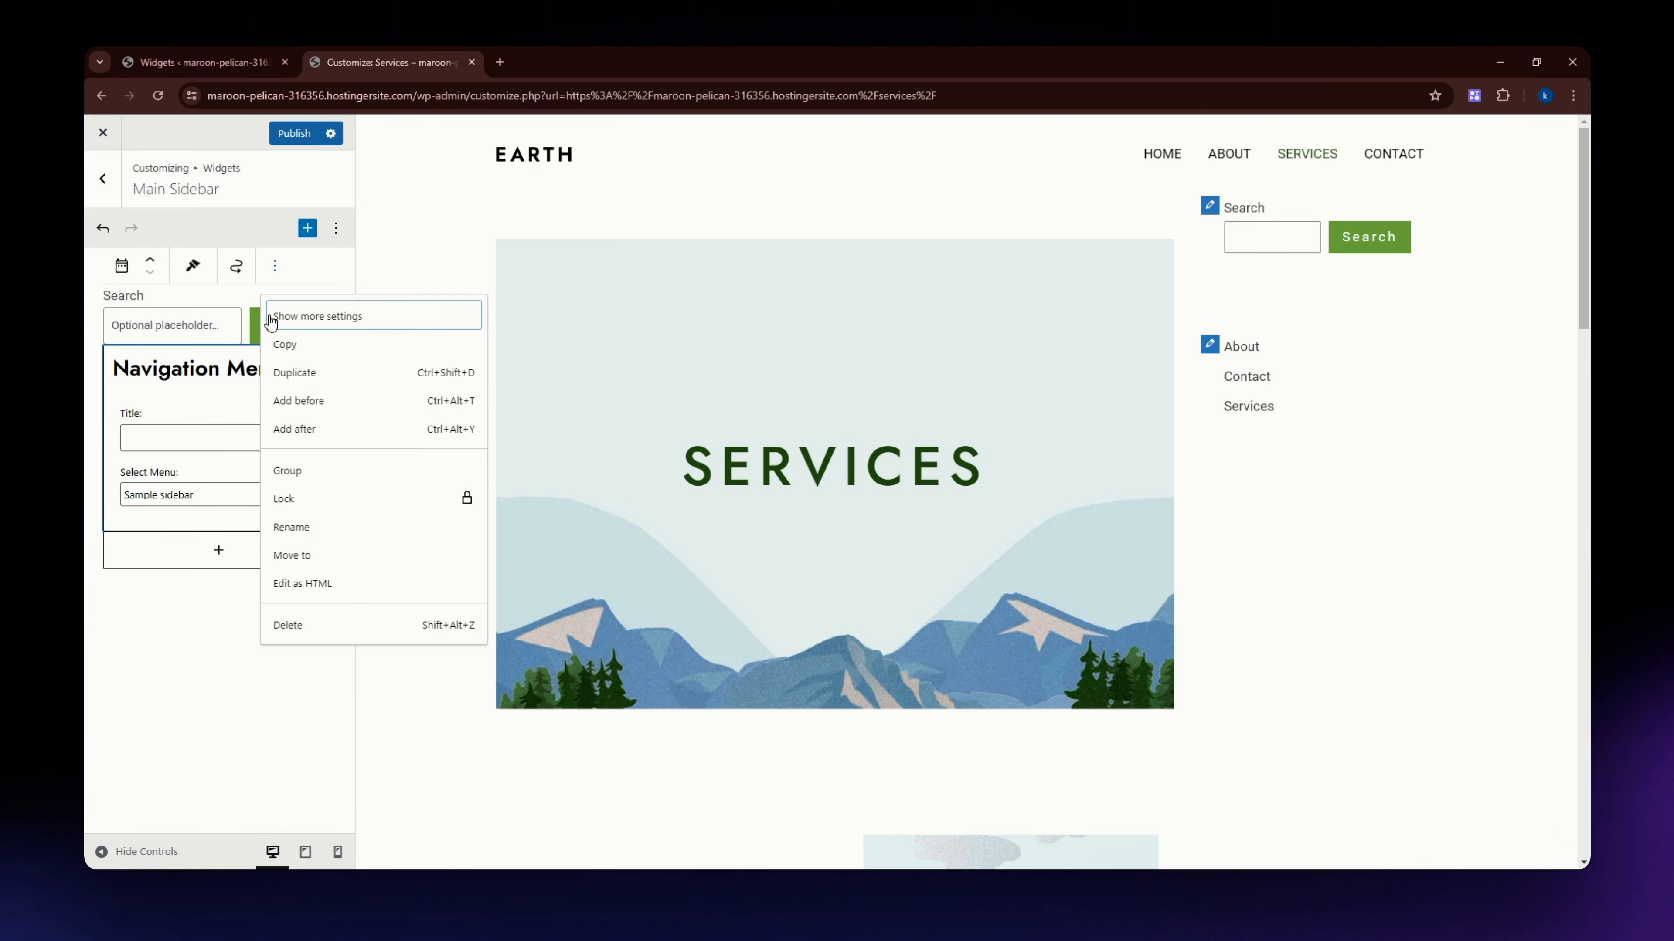
Delete the remaining Search block from the Main Sidebar widget area.
click(336, 228)
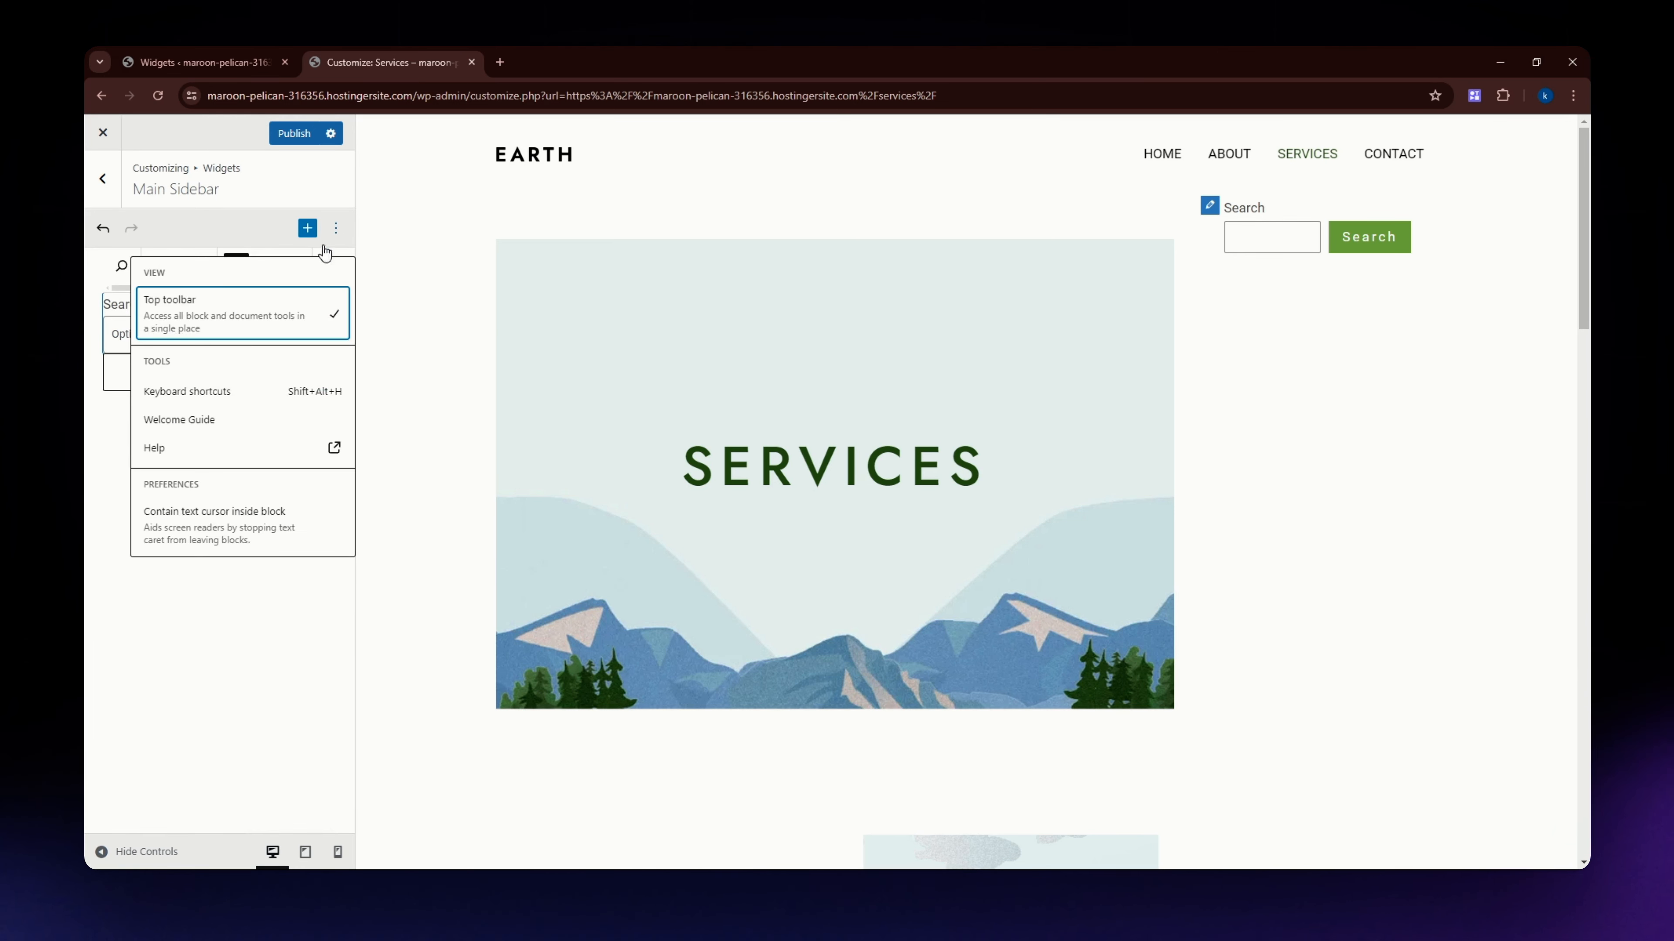
click(112, 568)
click(165, 333)
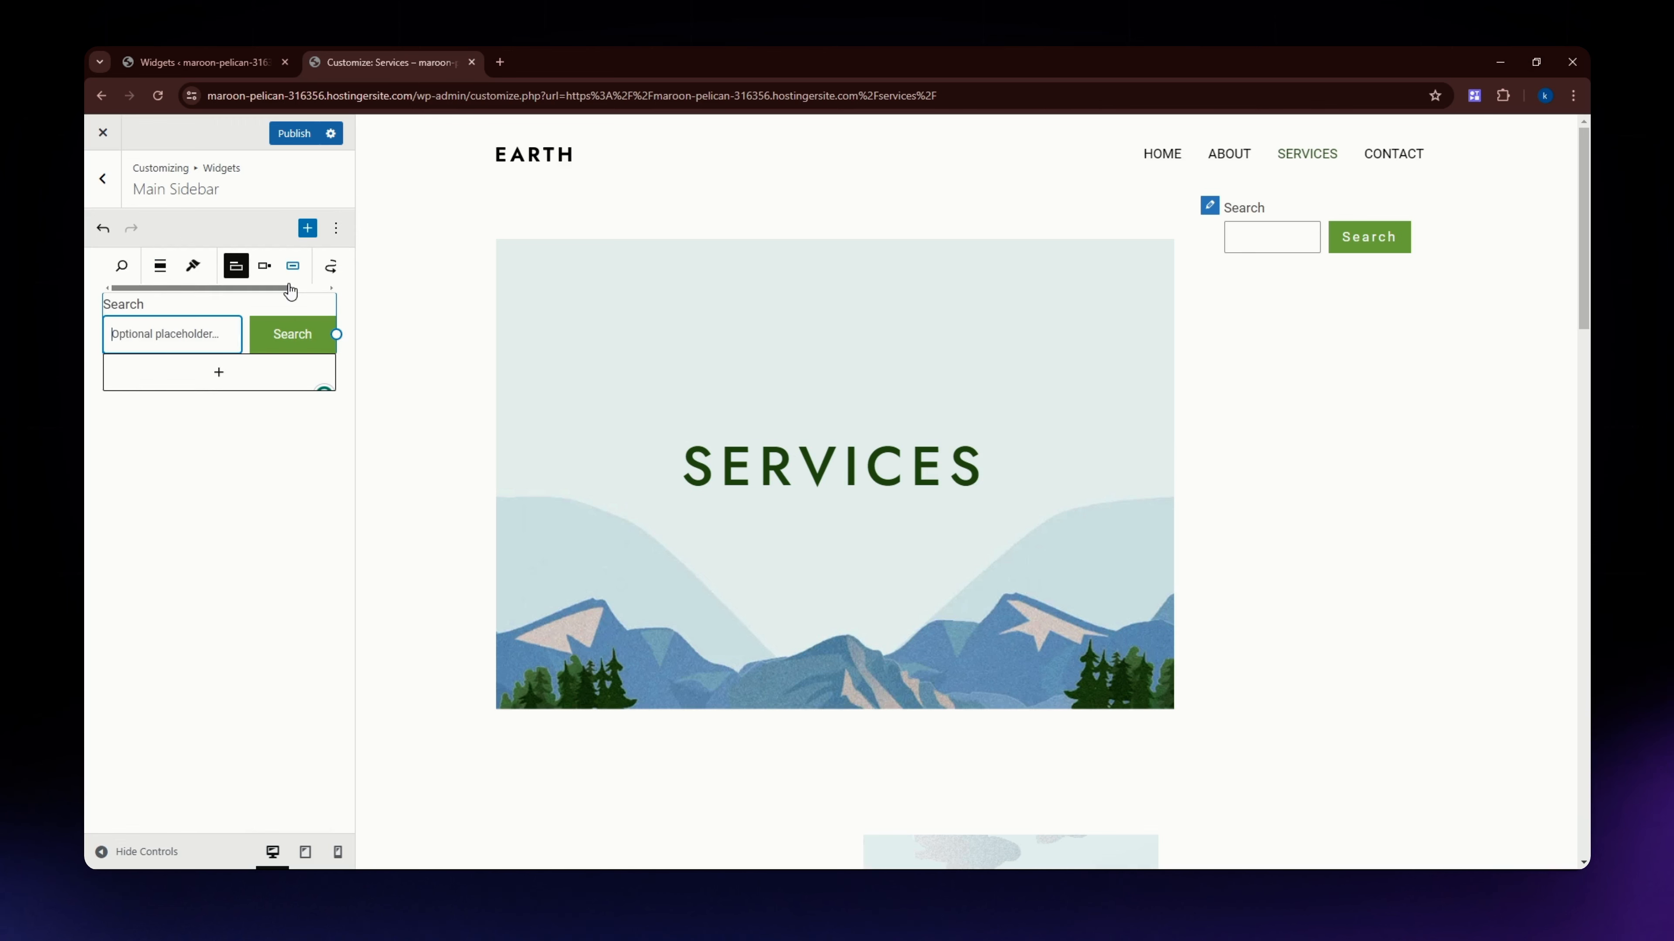
scroll(348, 286, right, 2)
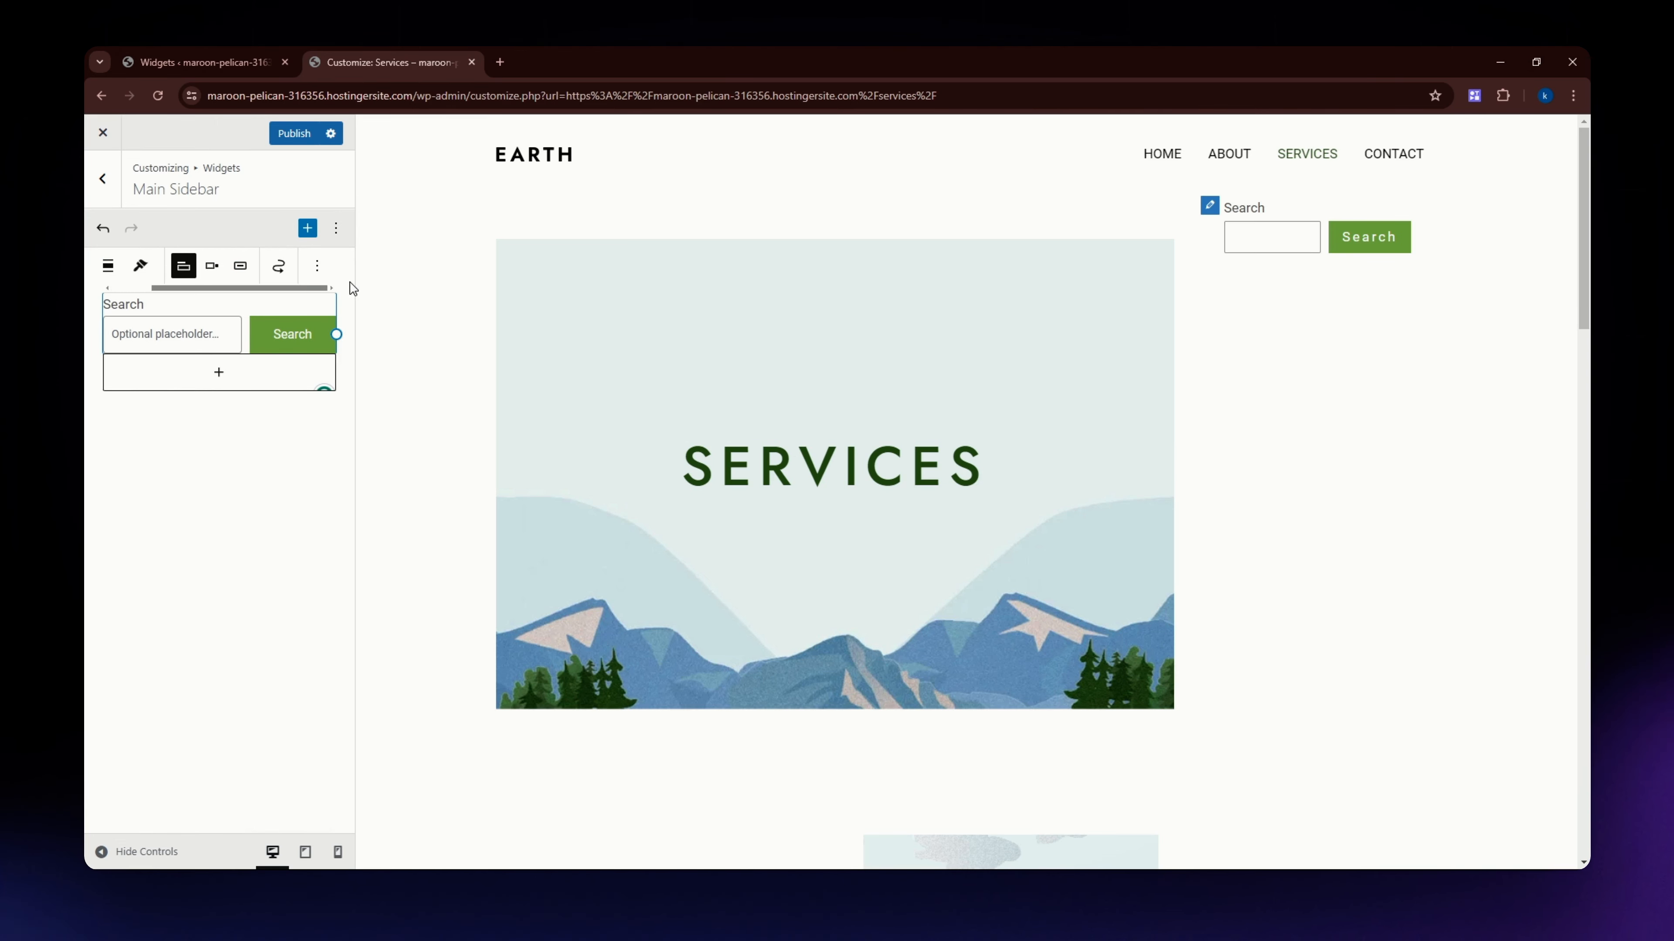
click(316, 266)
key(shift+alt+z)
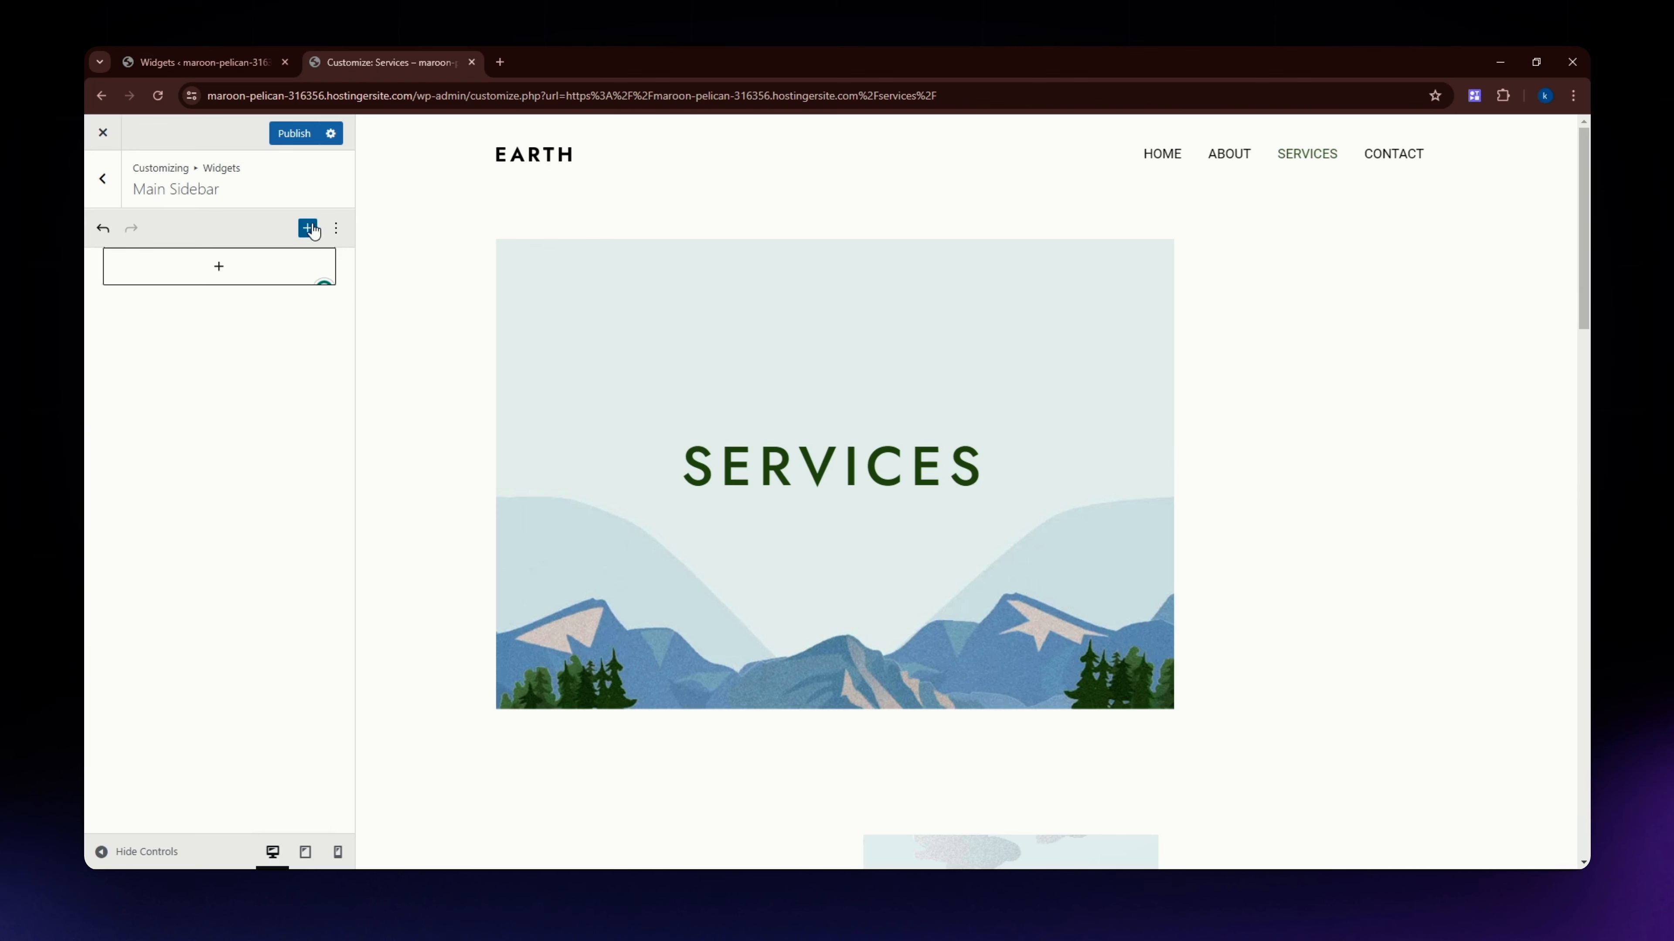
Find the Search block in the block inserter and add it to the empty Main Sidebar.
click(207, 270)
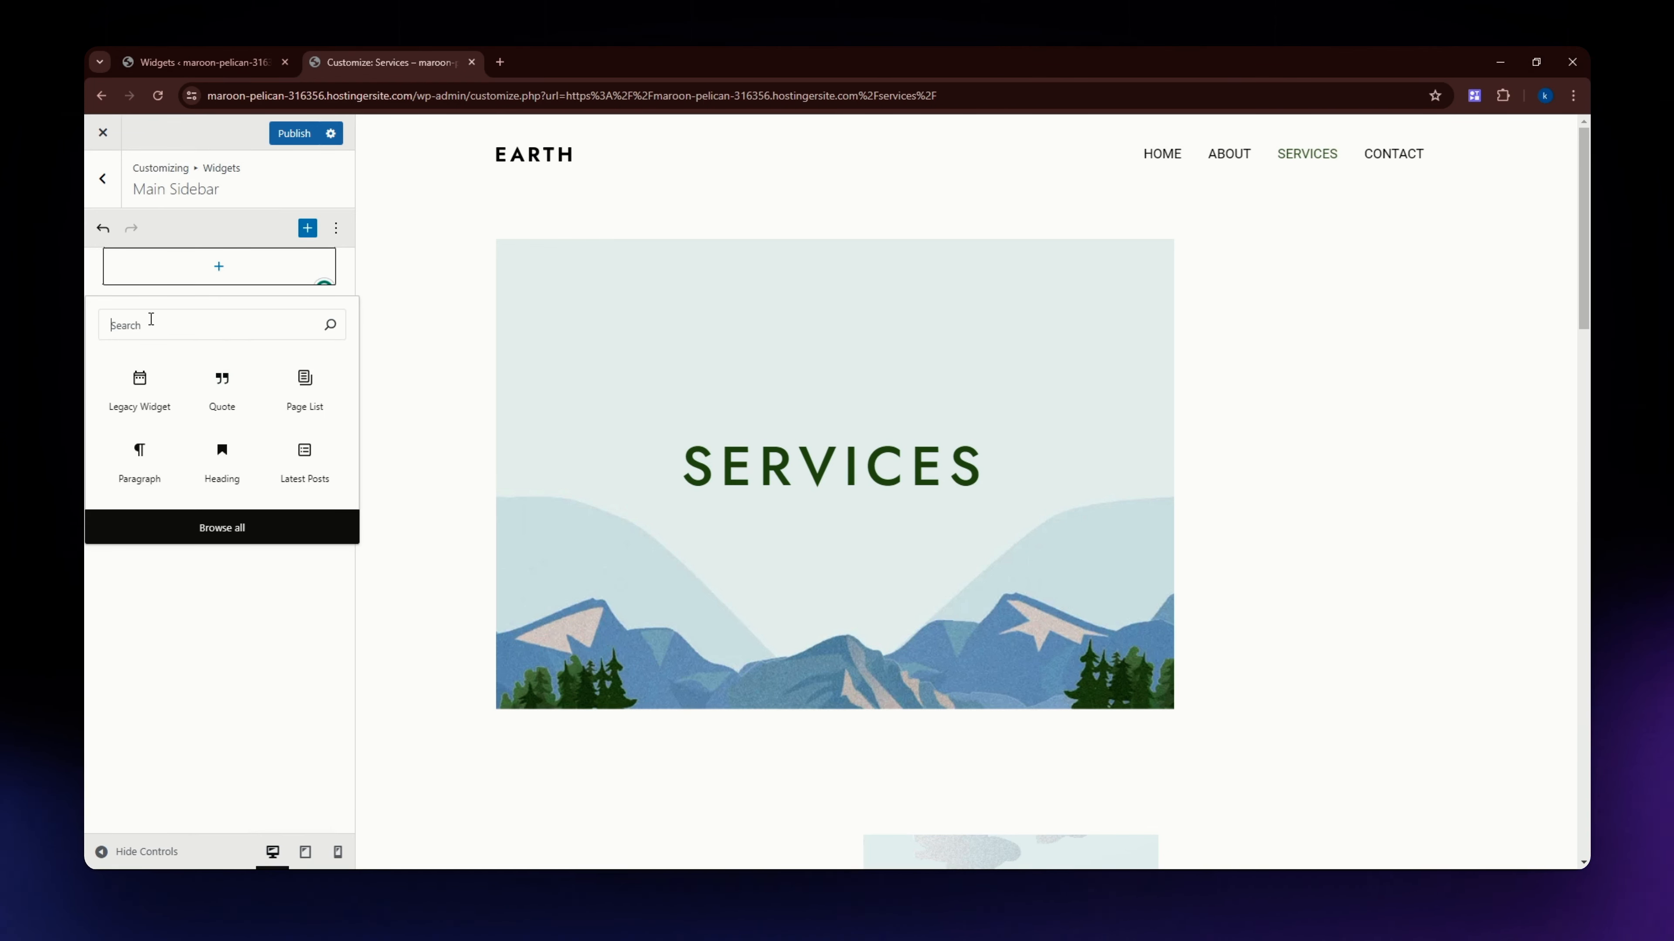
text(awe)
key(BackSpace)
key(BackSpace)
text(seacr)
key(BackSpace)
key(BackSpace)
text(rch)
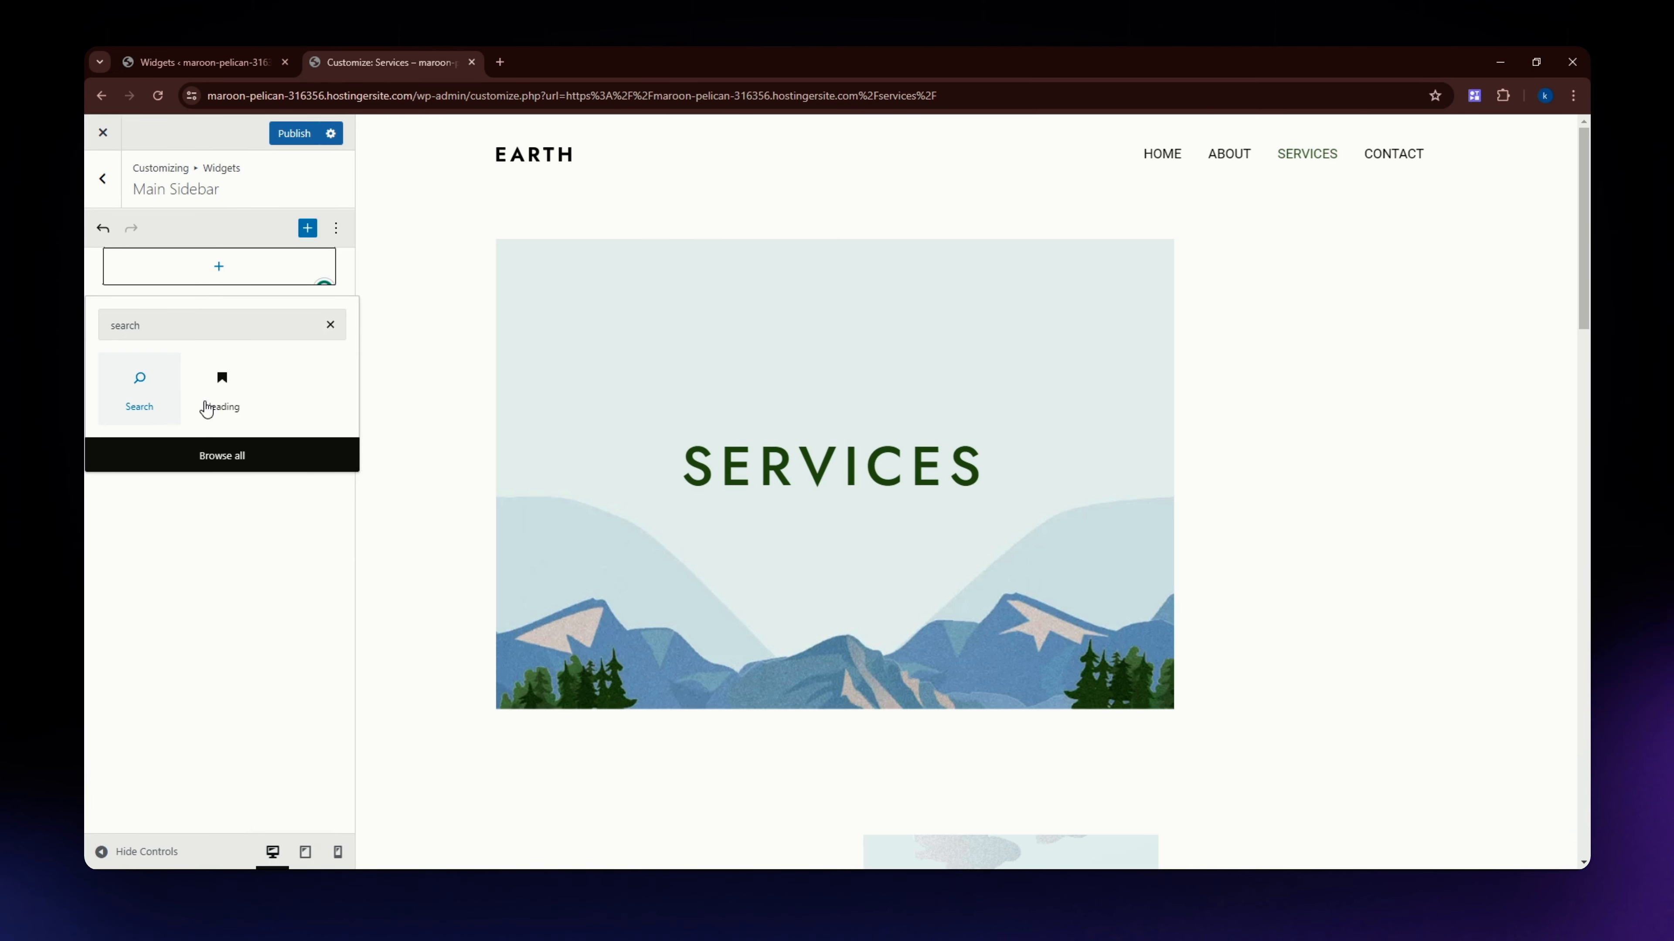
click(140, 379)
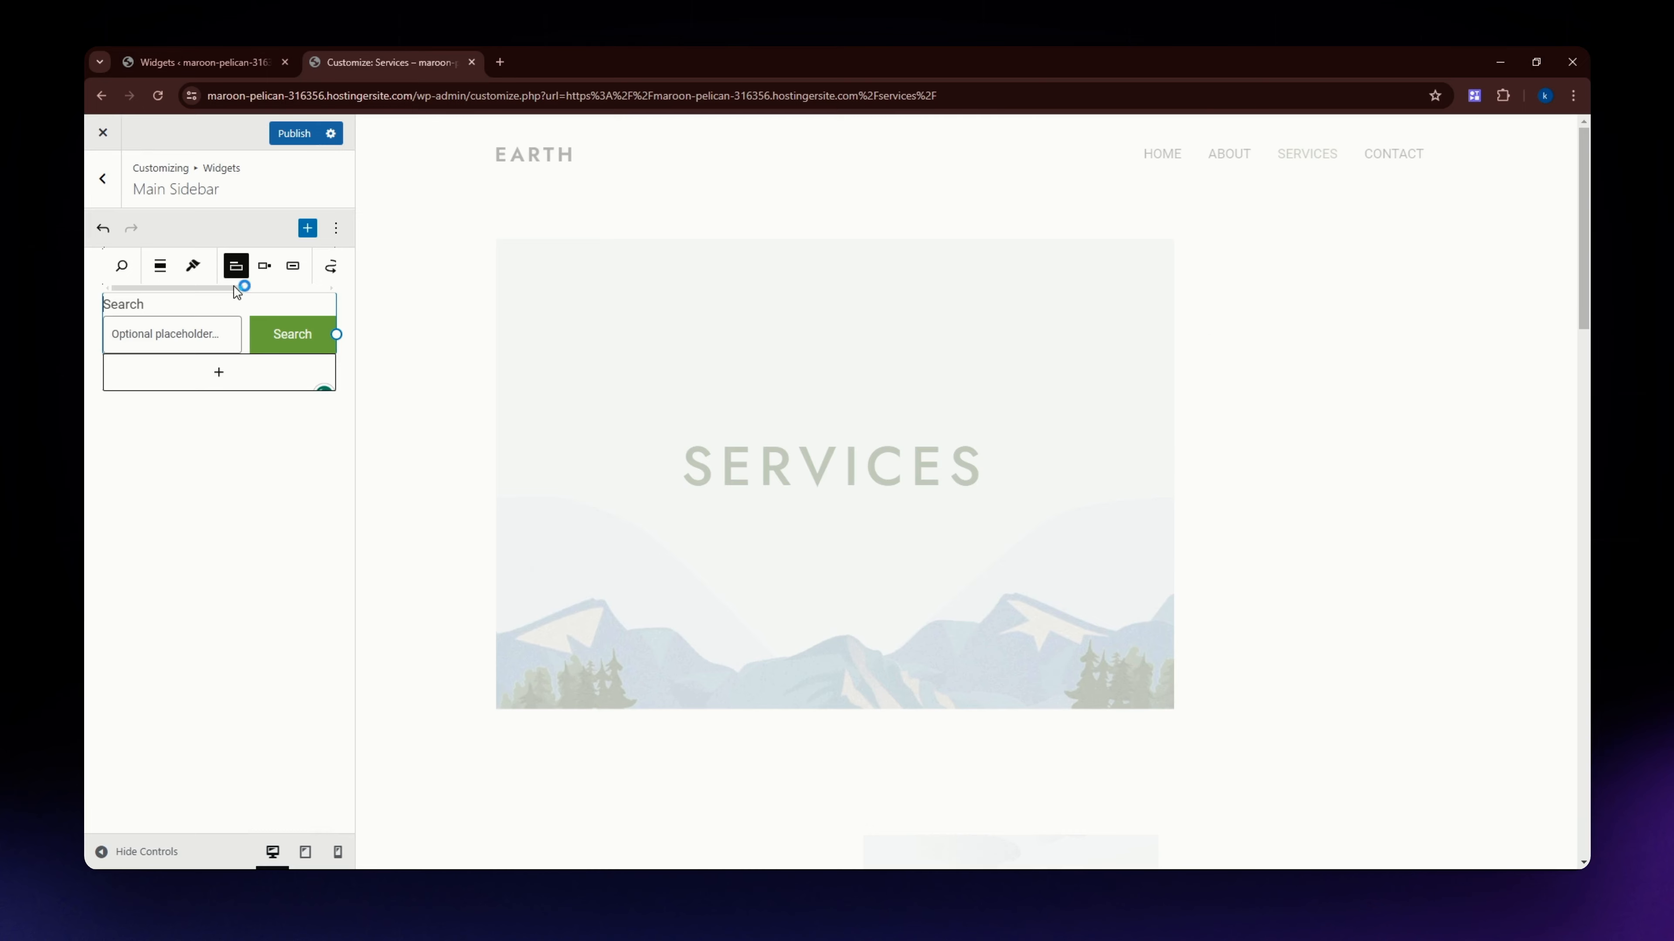
Add a Navigation Menu widget below the Search block.
click(307, 228)
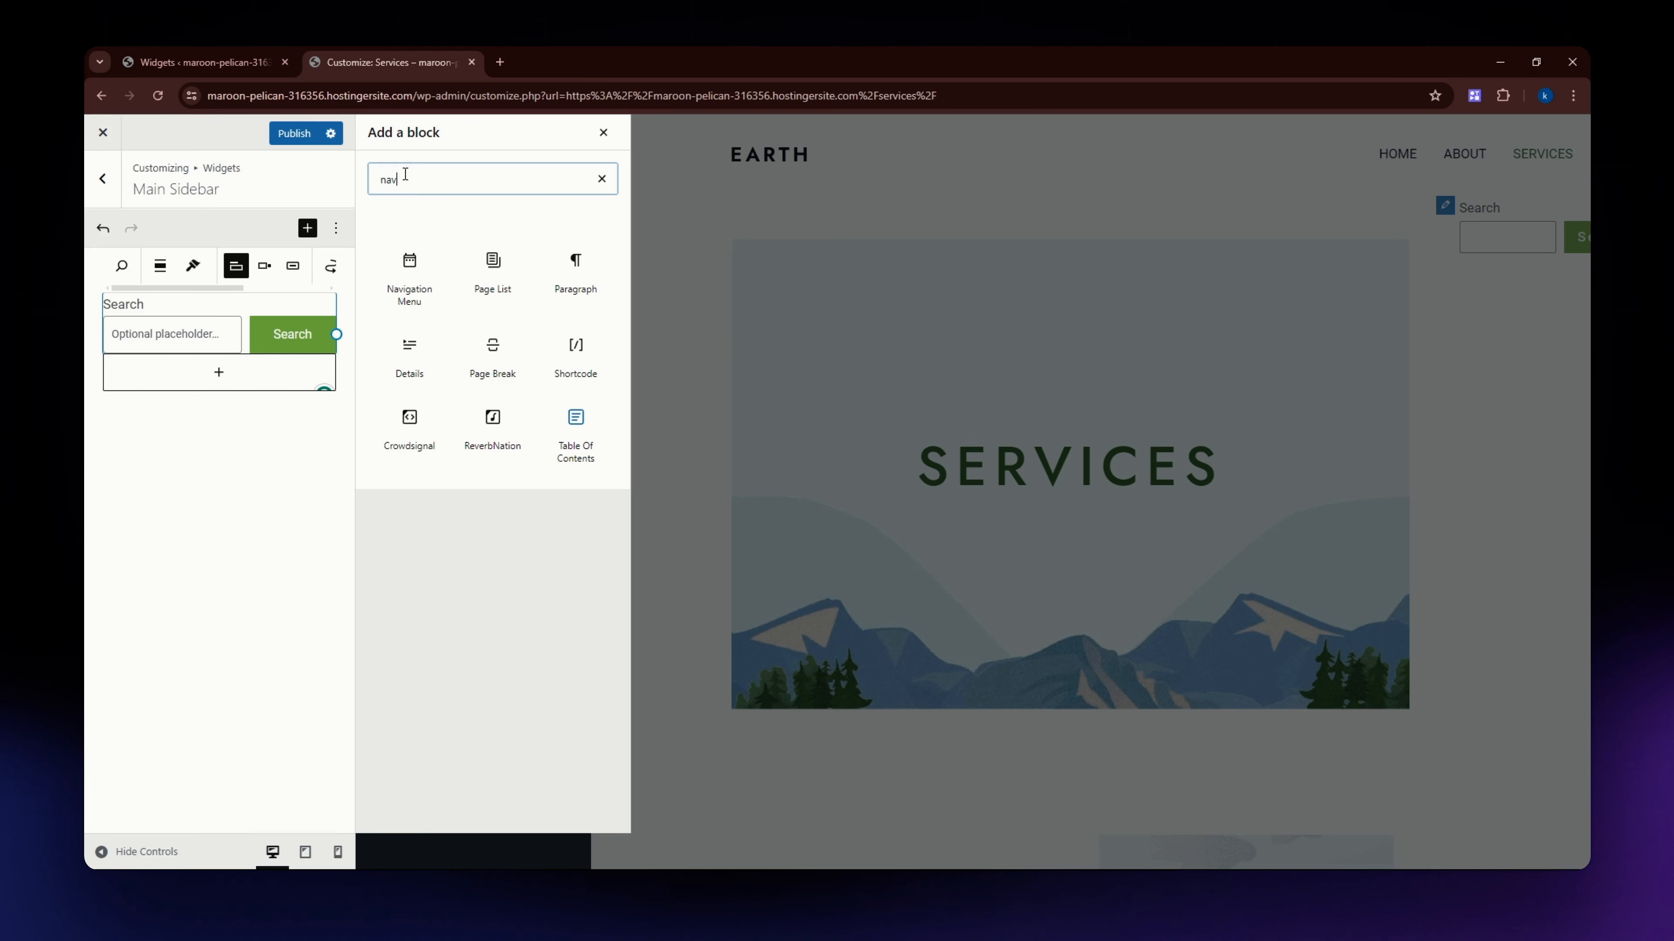
text(viga)
click(410, 304)
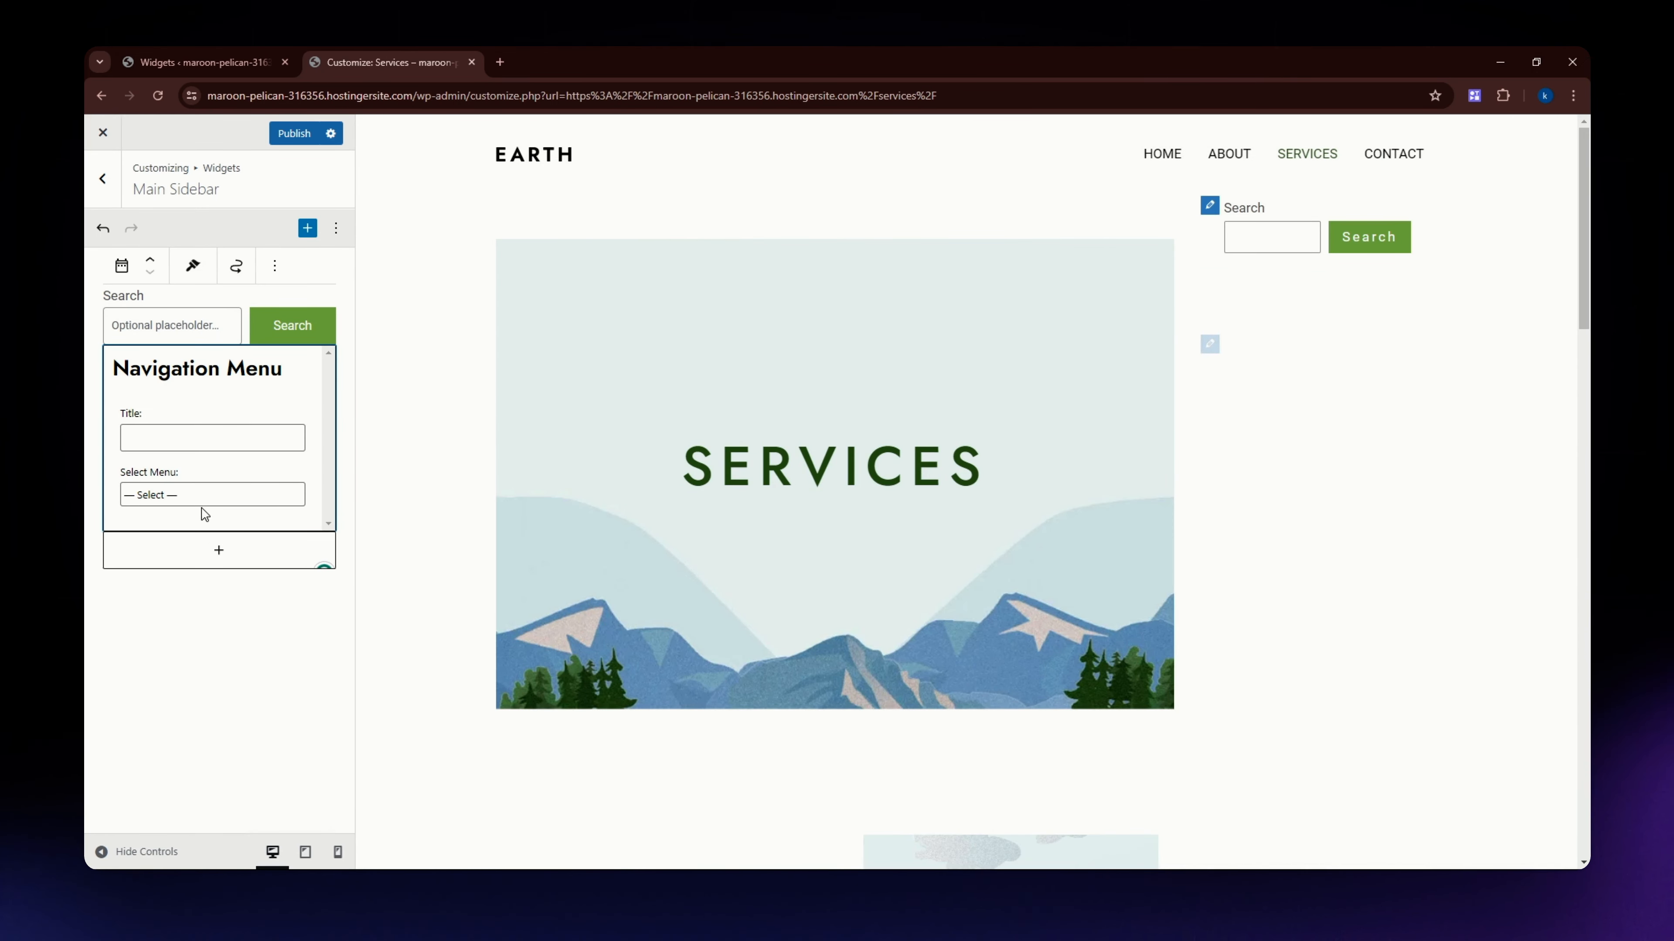
click(183, 600)
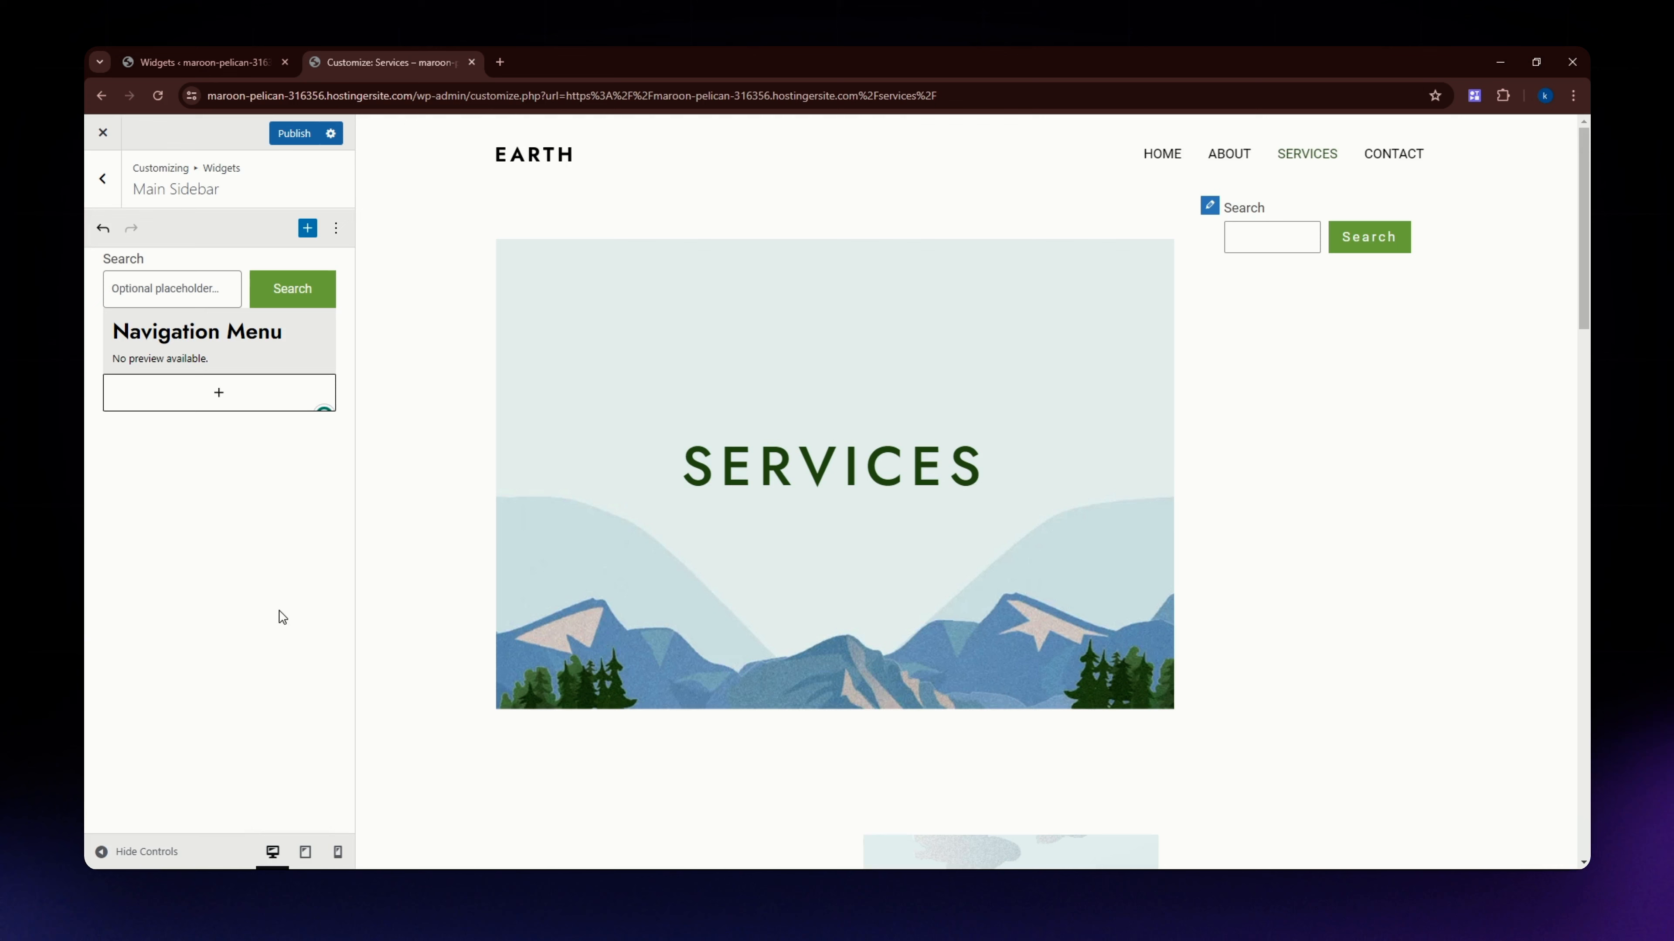
Add a second Navigation Menu widget at the end of the Main Sidebar and assign it the Sample sidebar menu.
click(224, 395)
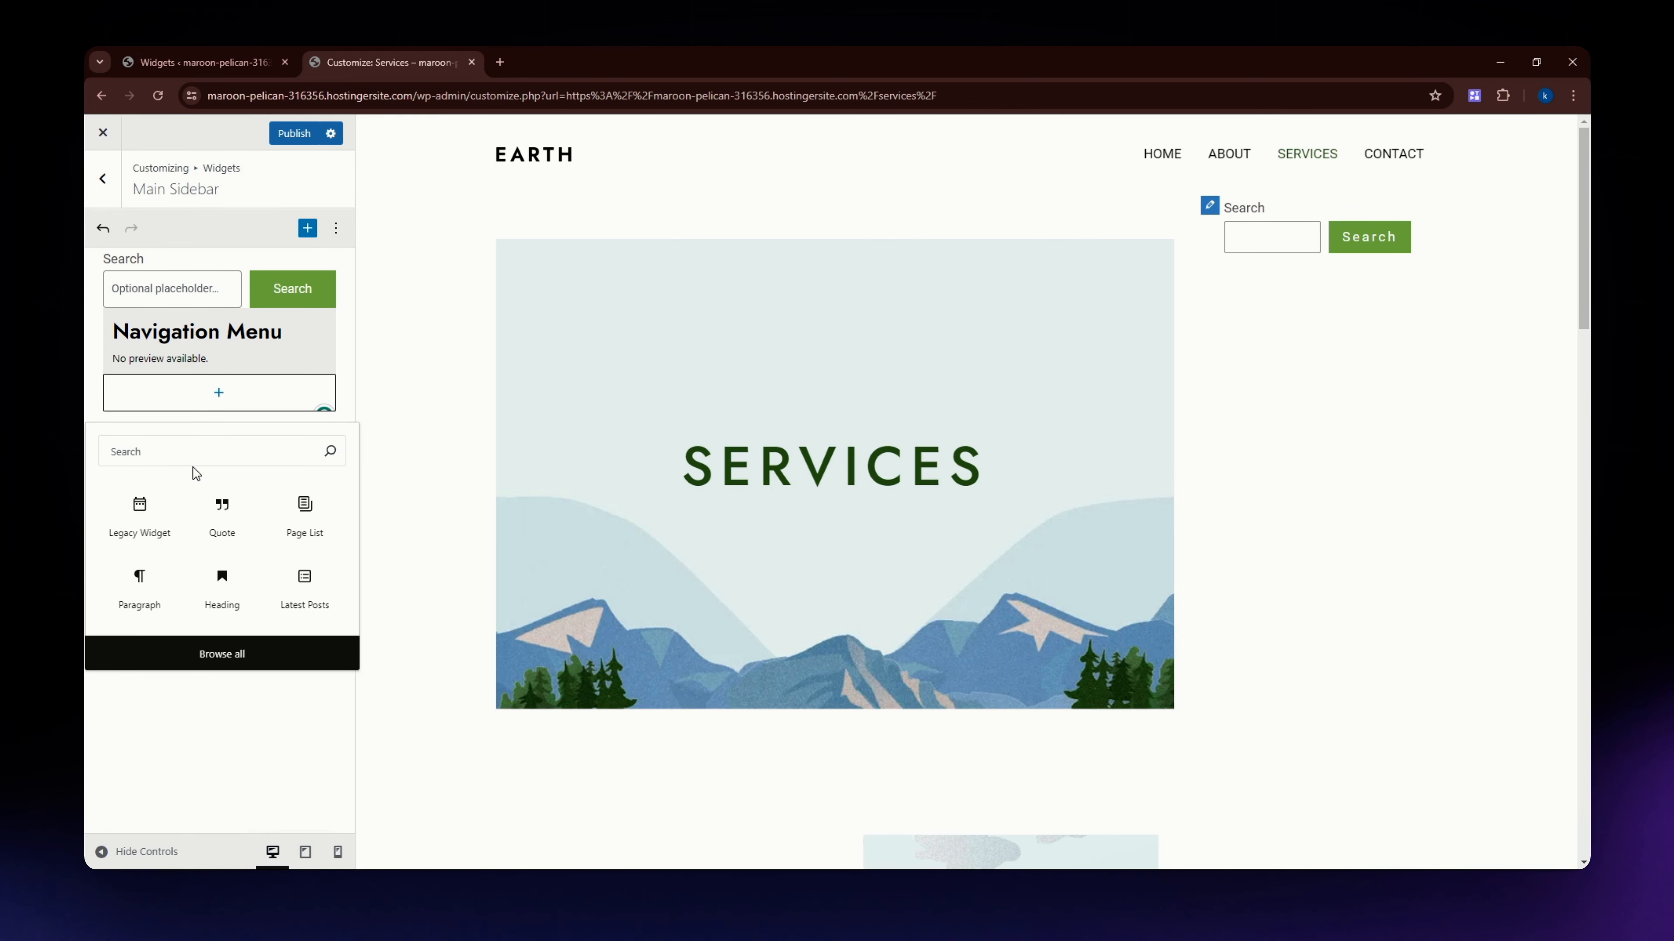
text(naviga)
click(152, 520)
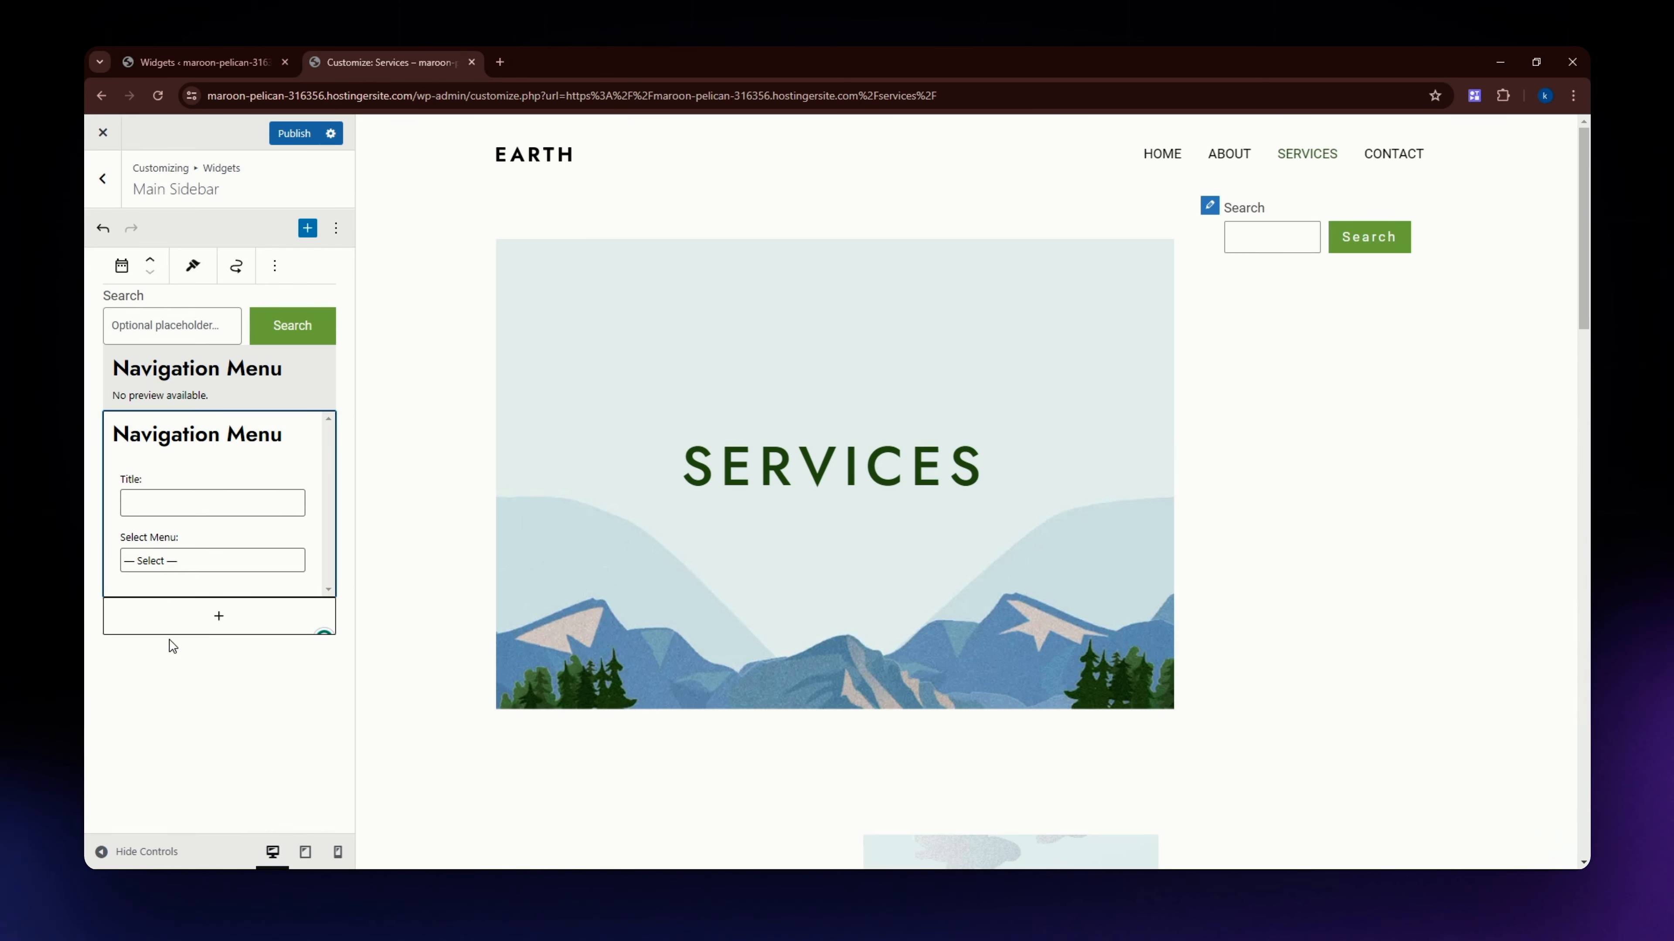
click(297, 733)
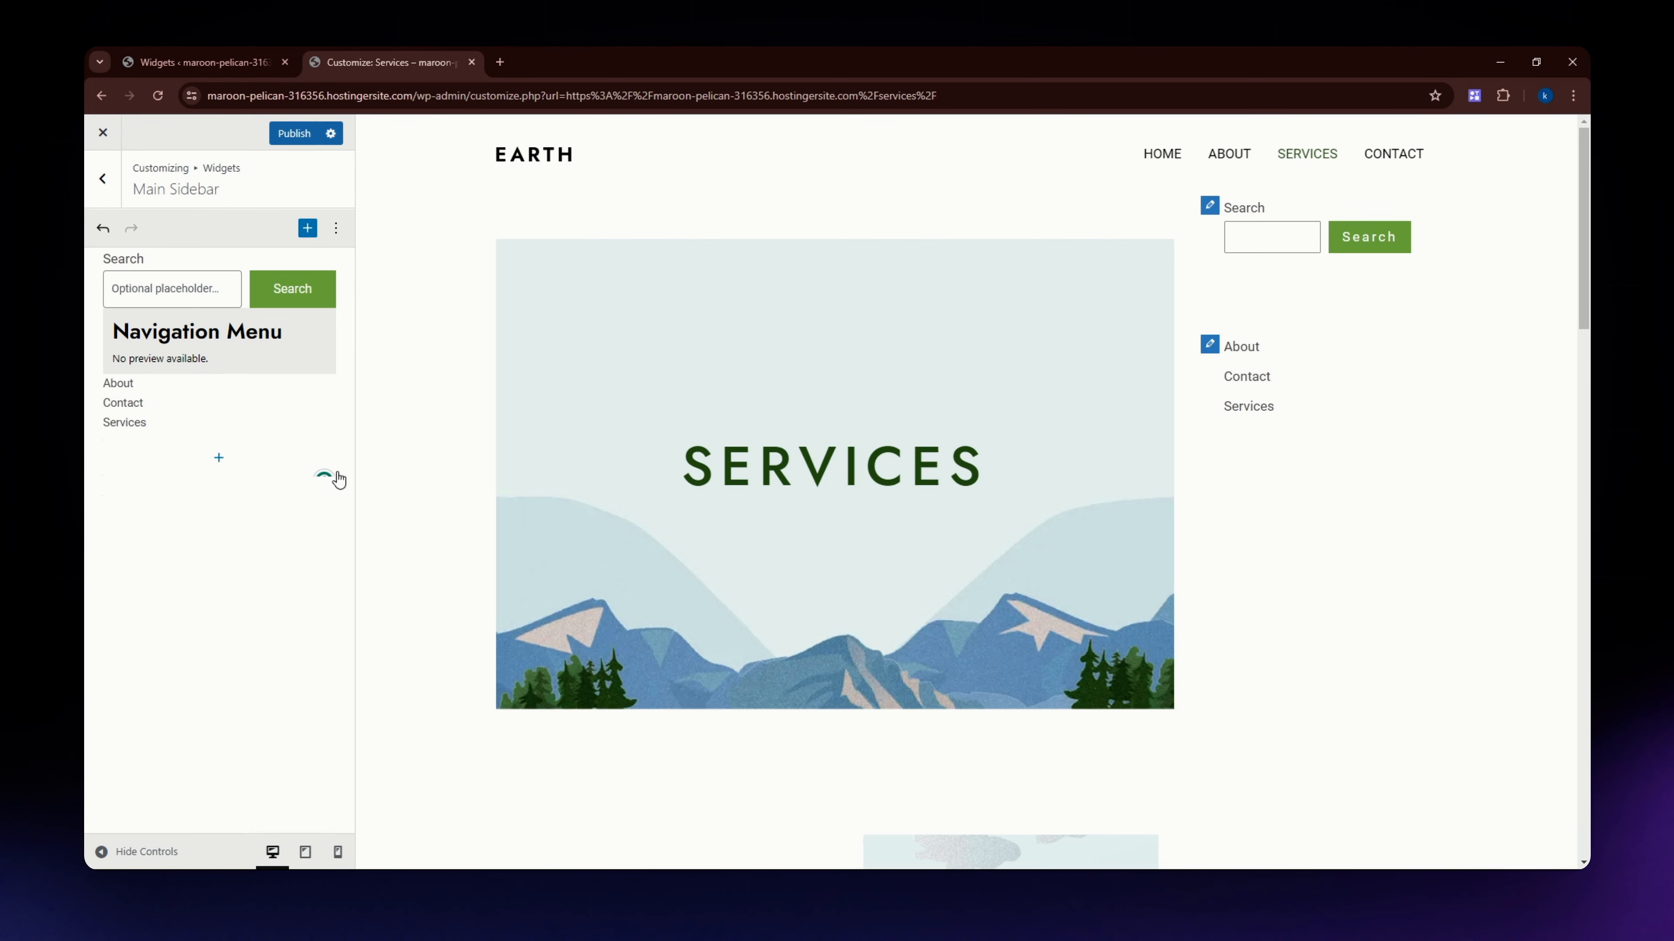
Set the first Navigation Menu widget's title to Socials and assign it the menu with the Twitter, YouTube and Instagram links.
click(175, 355)
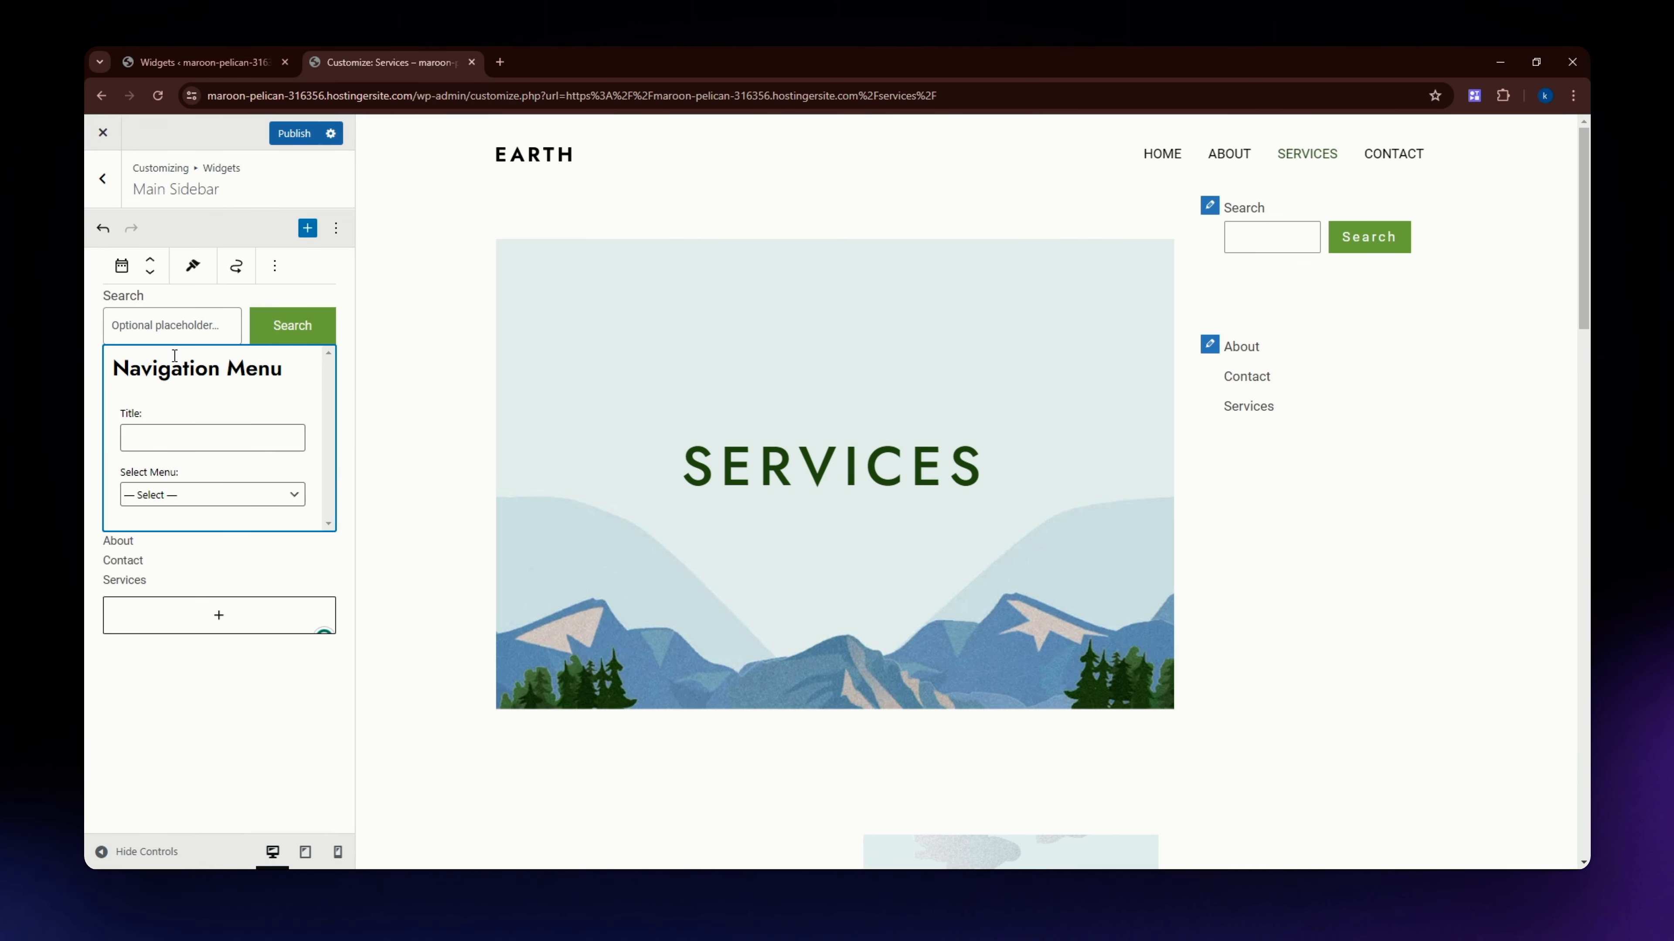
click(148, 503)
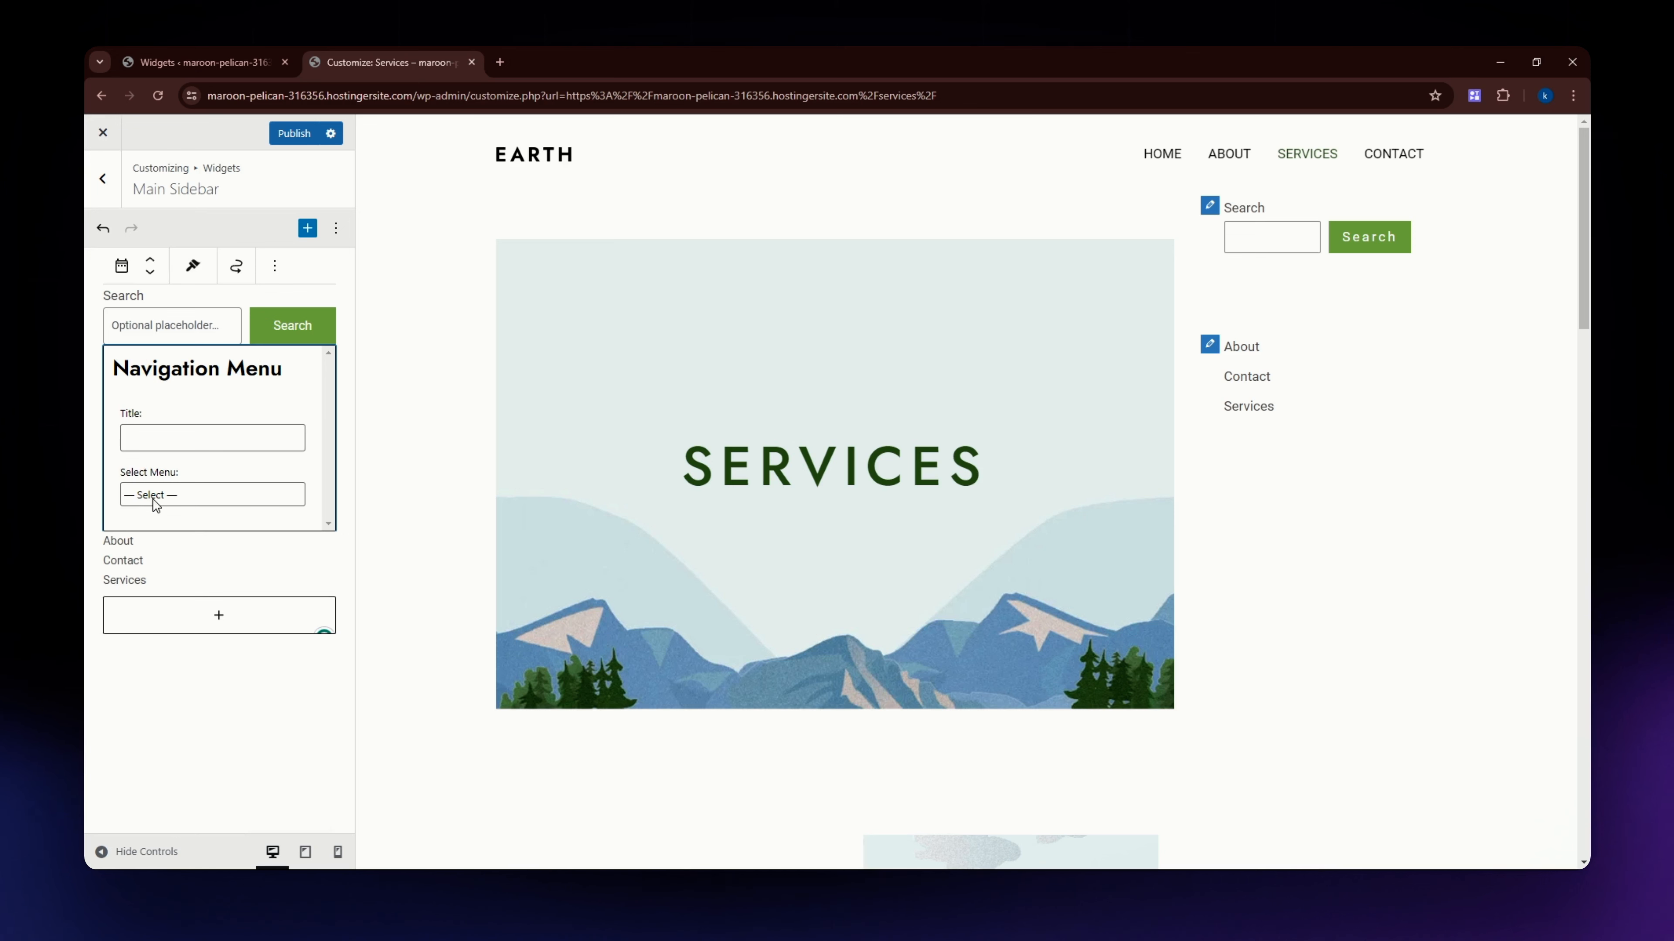
click(160, 558)
click(92, 407)
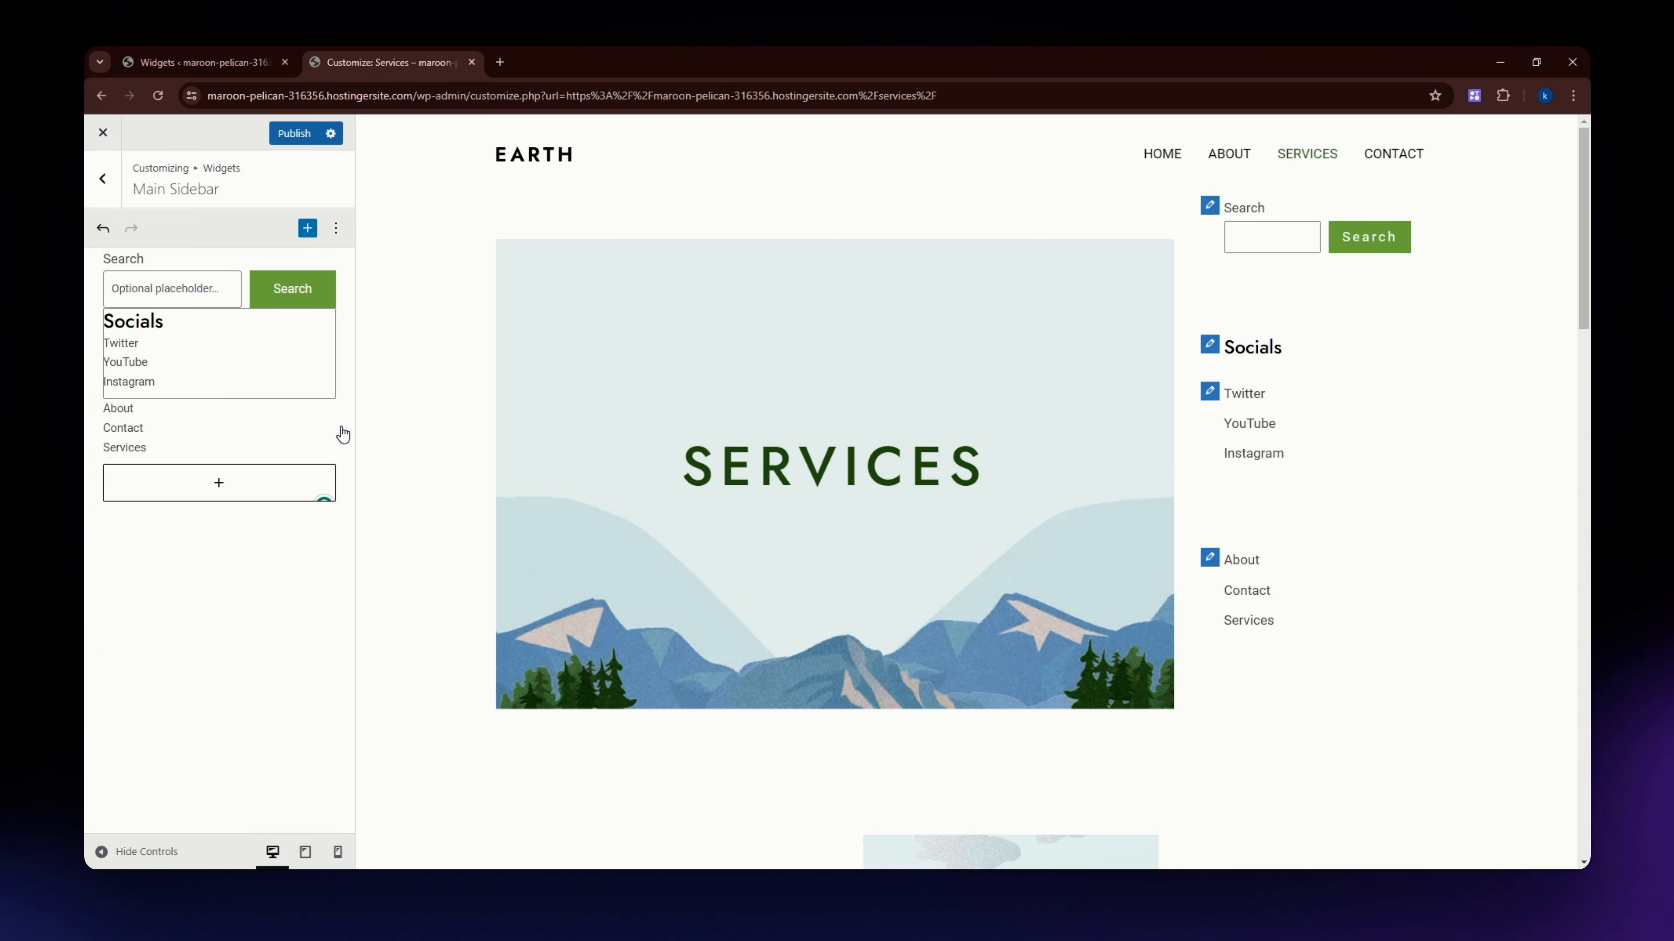
Open the publishing options for the Main Sidebar changes and publish them with the Publish action.
click(219, 482)
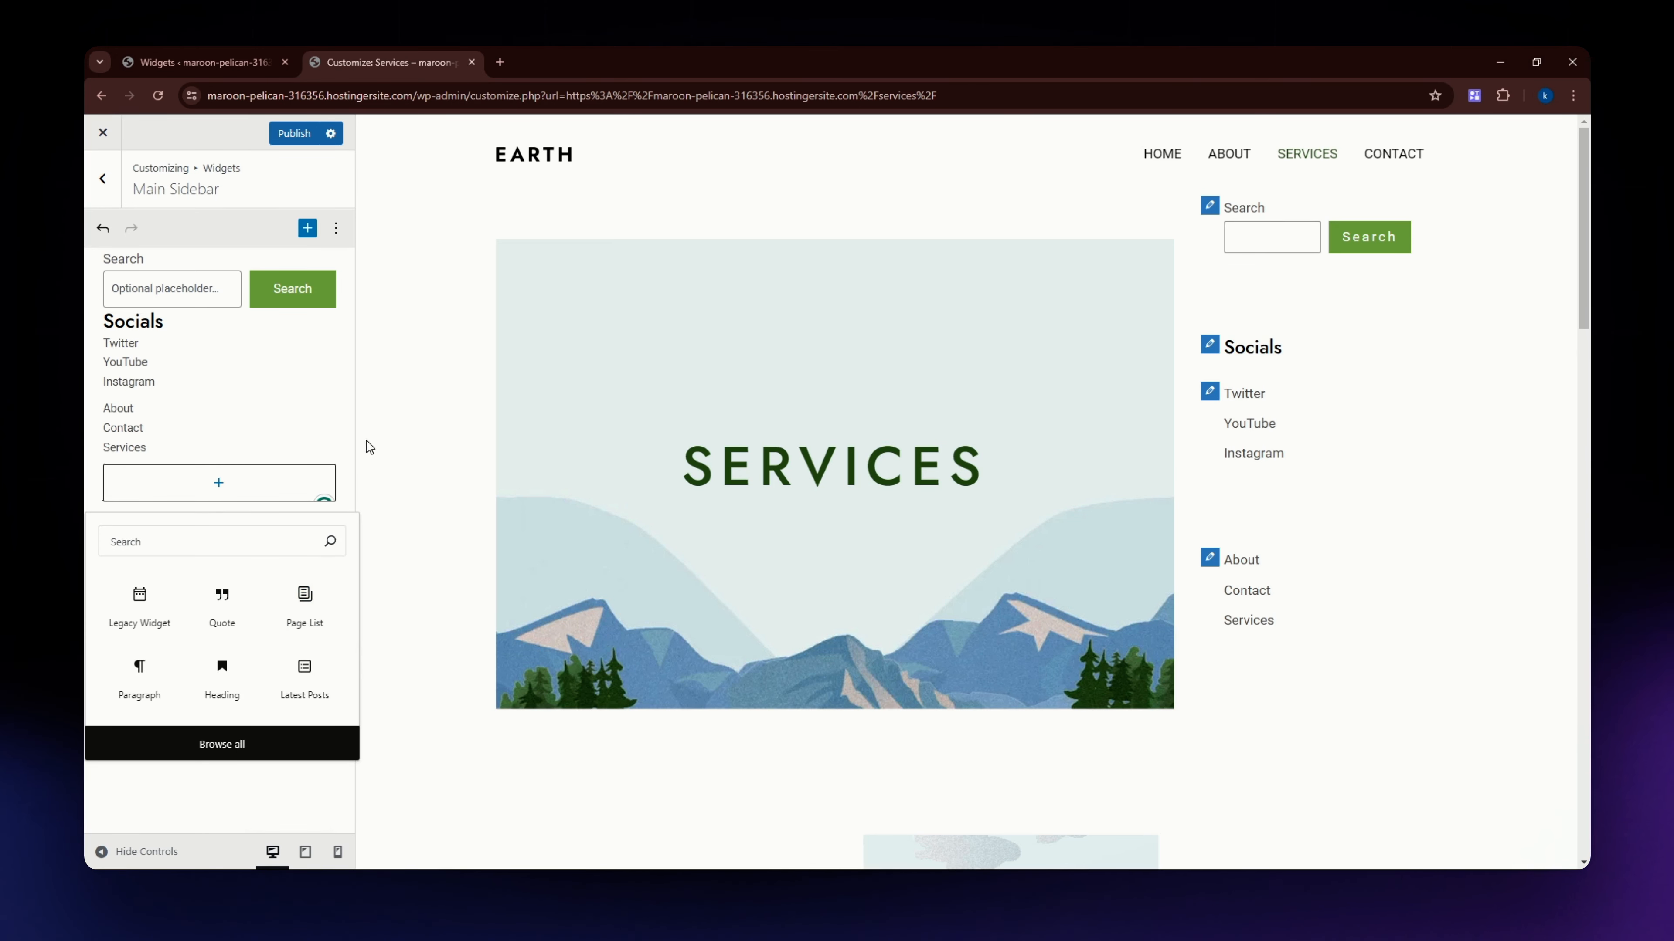
click(342, 435)
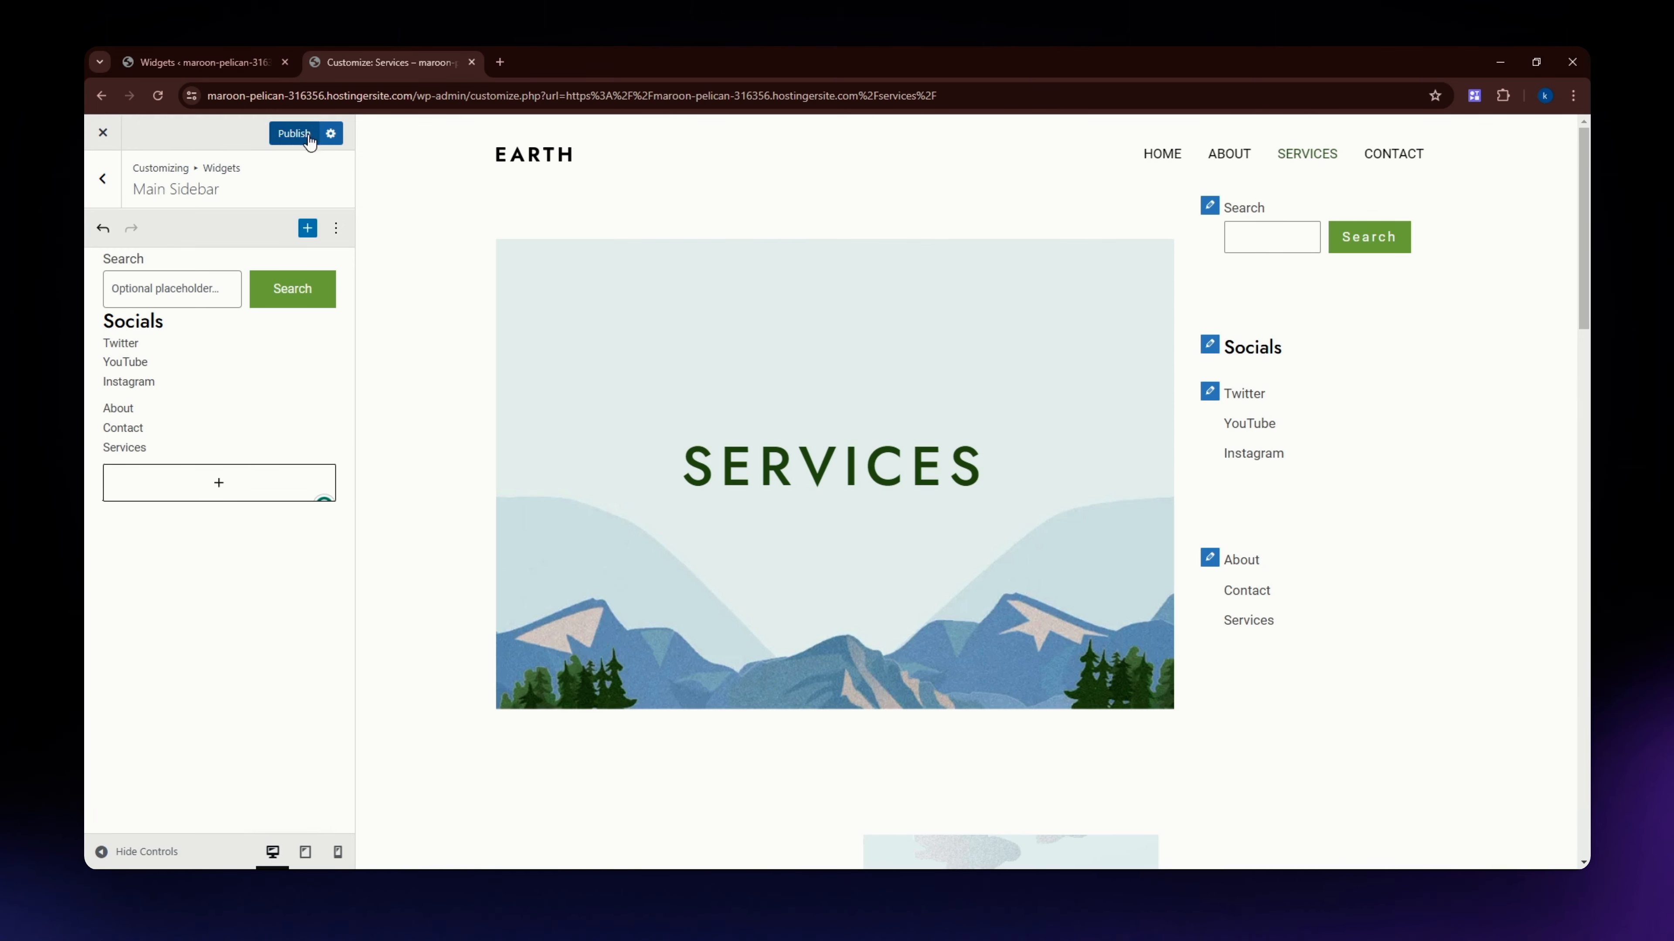
click(332, 134)
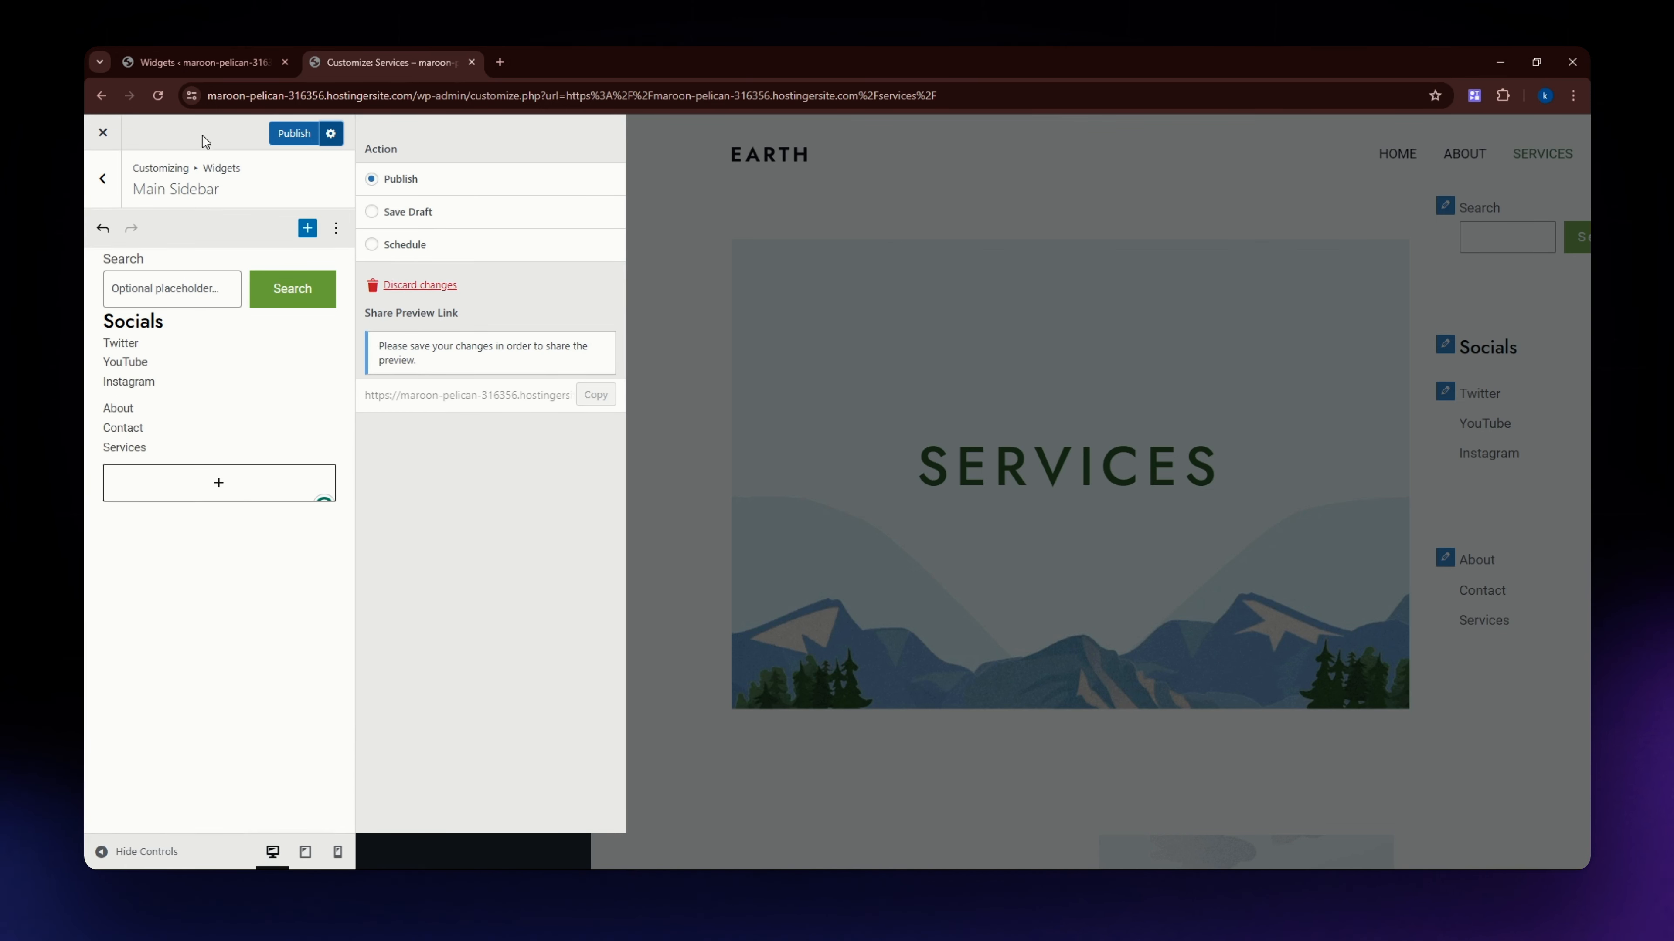
click(302, 137)
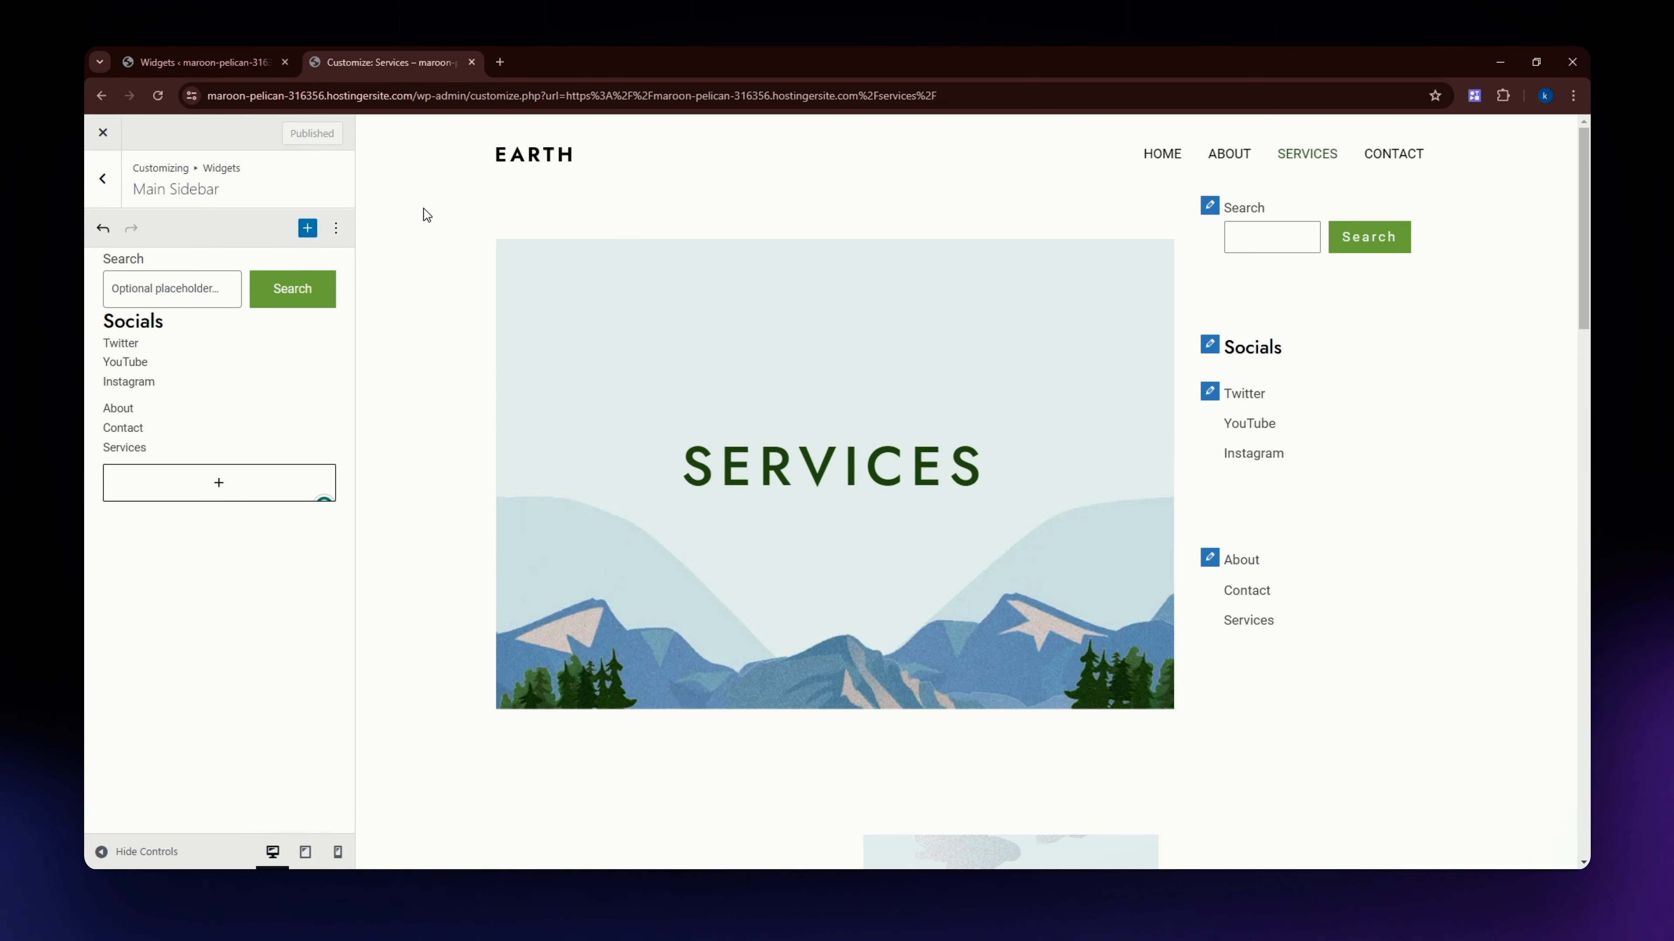
Open the live website from the Widgets admin page in a new tab and view its Services page to check the sidebar.
click(198, 63)
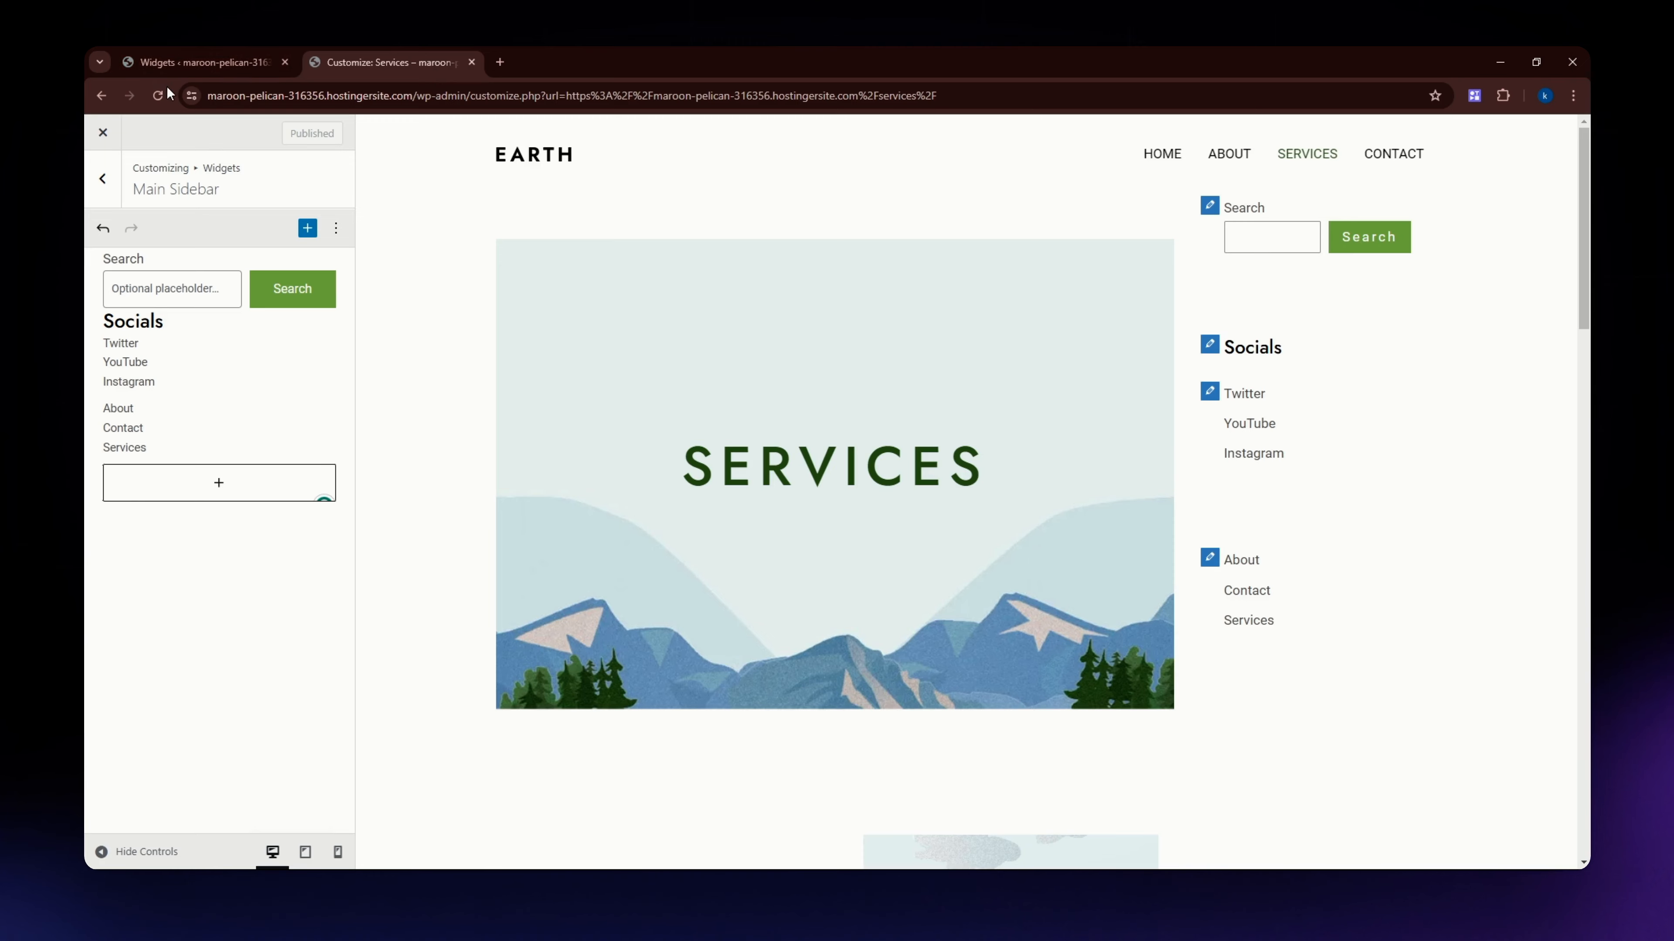
middle_click(232, 126)
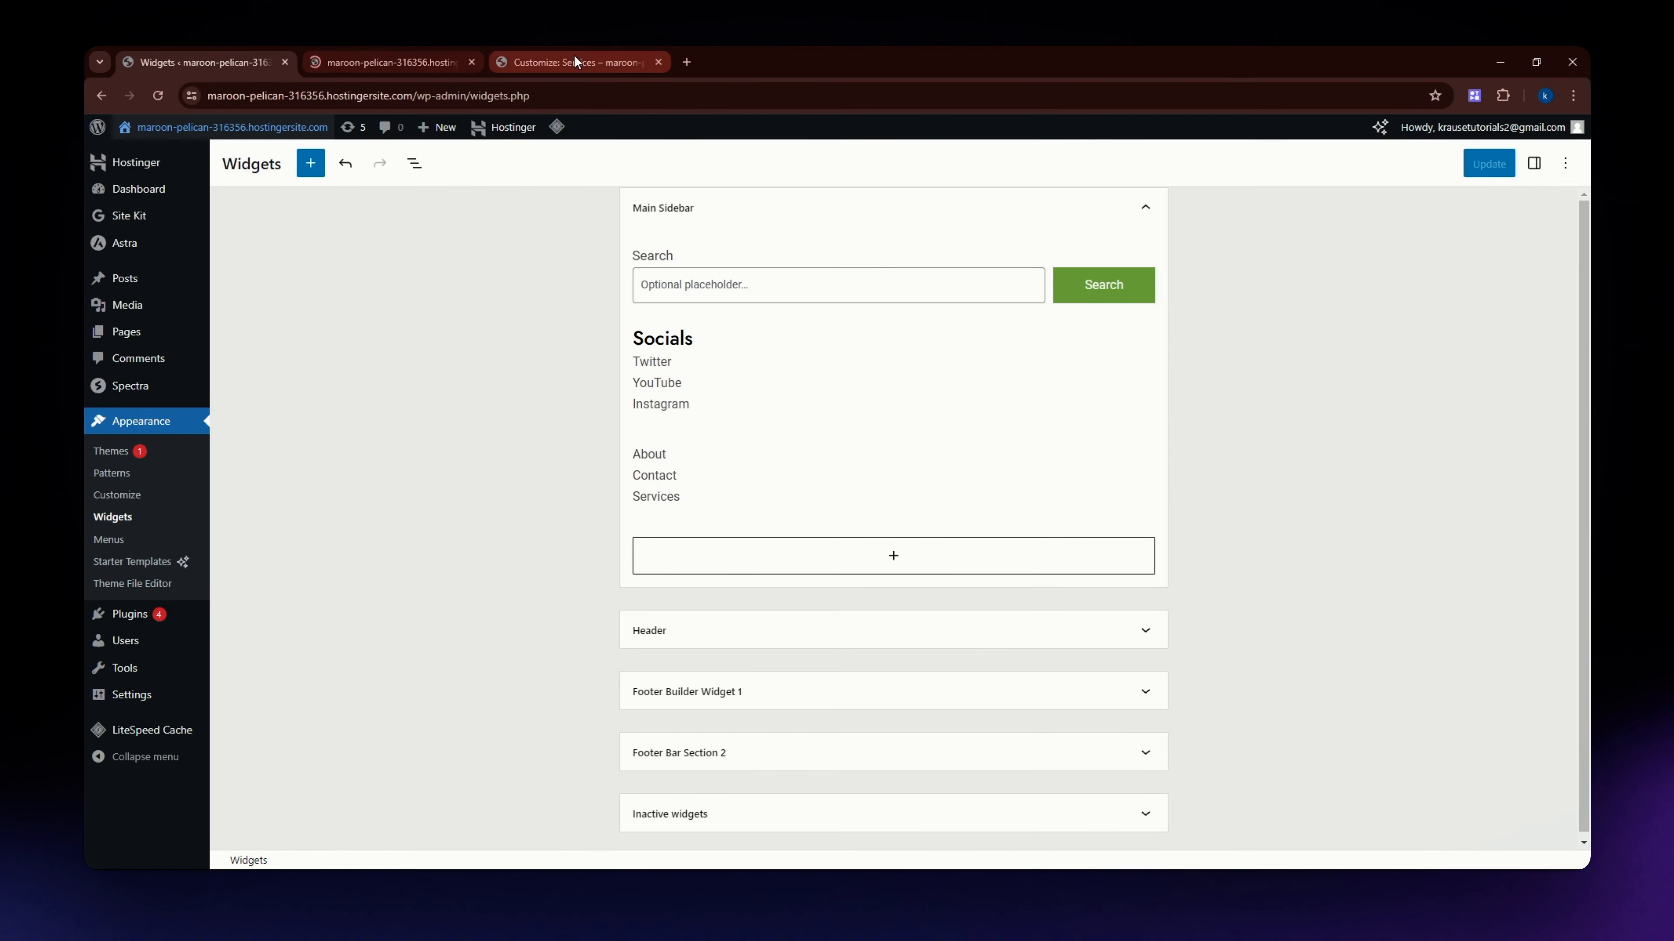
click(349, 66)
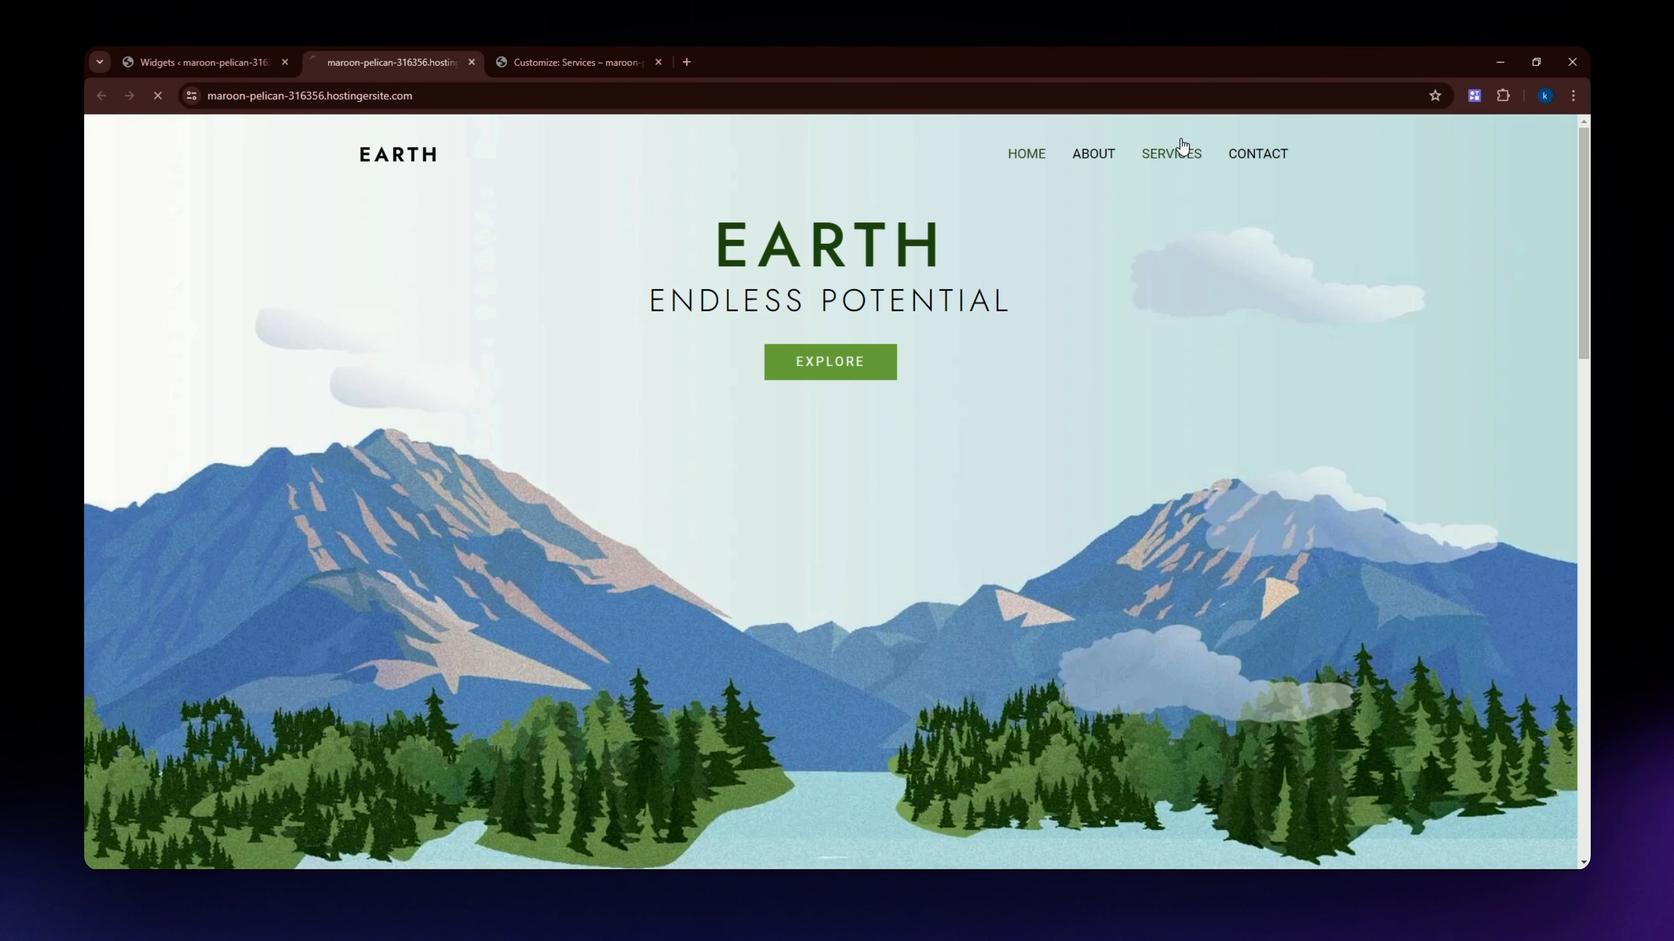
click(1176, 152)
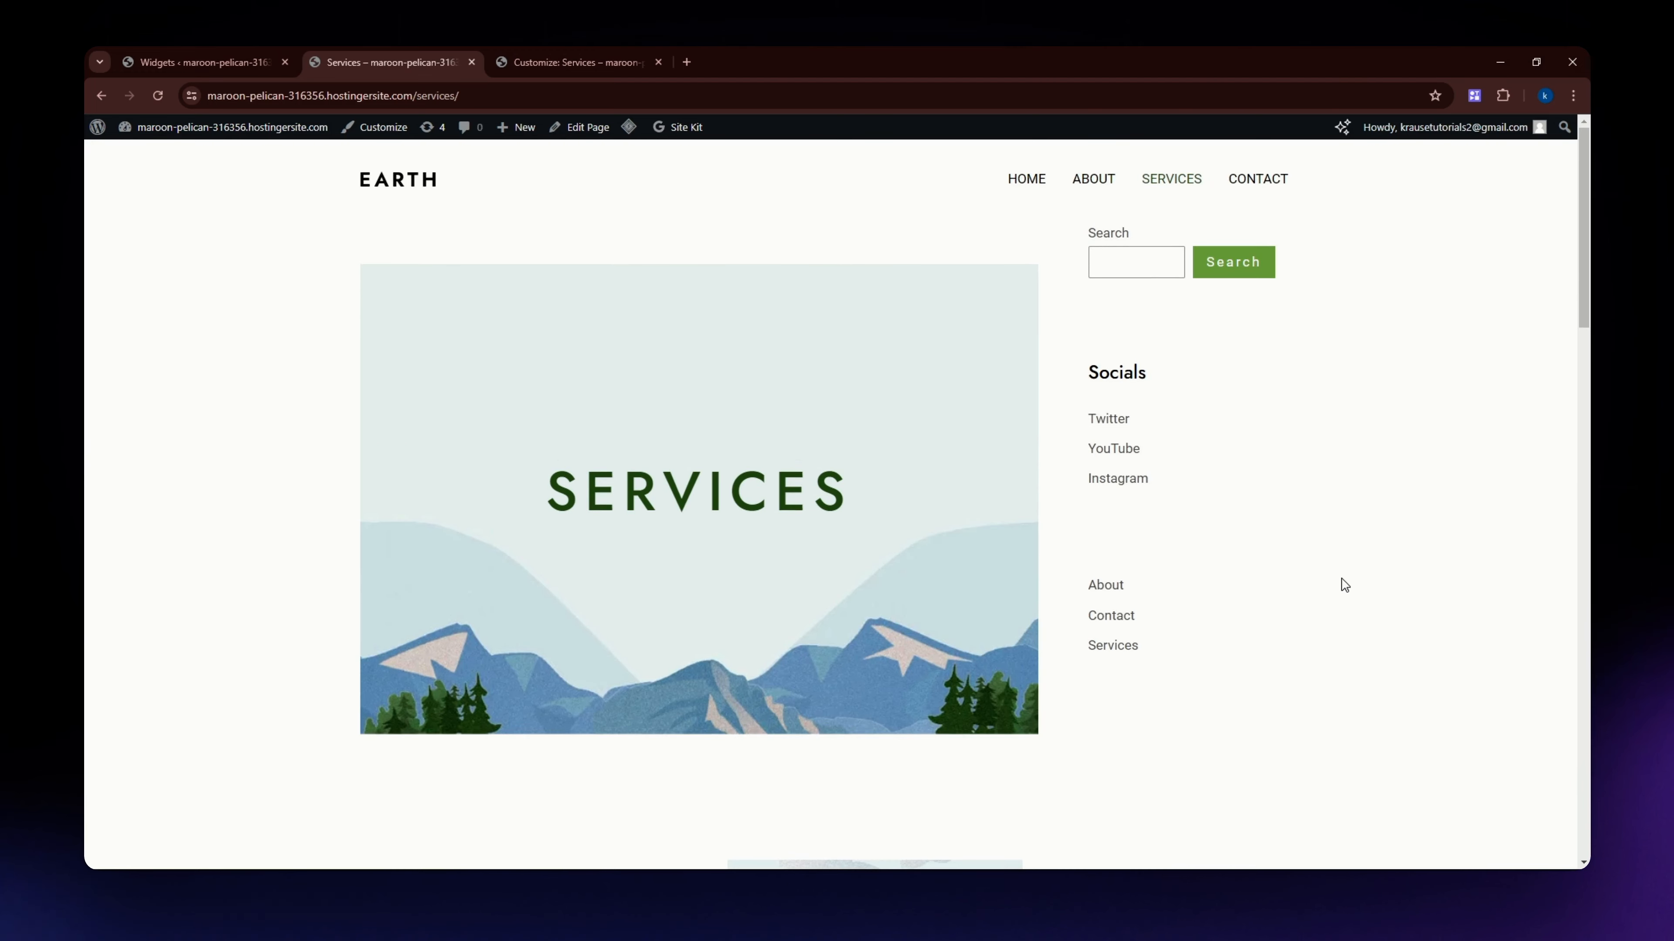